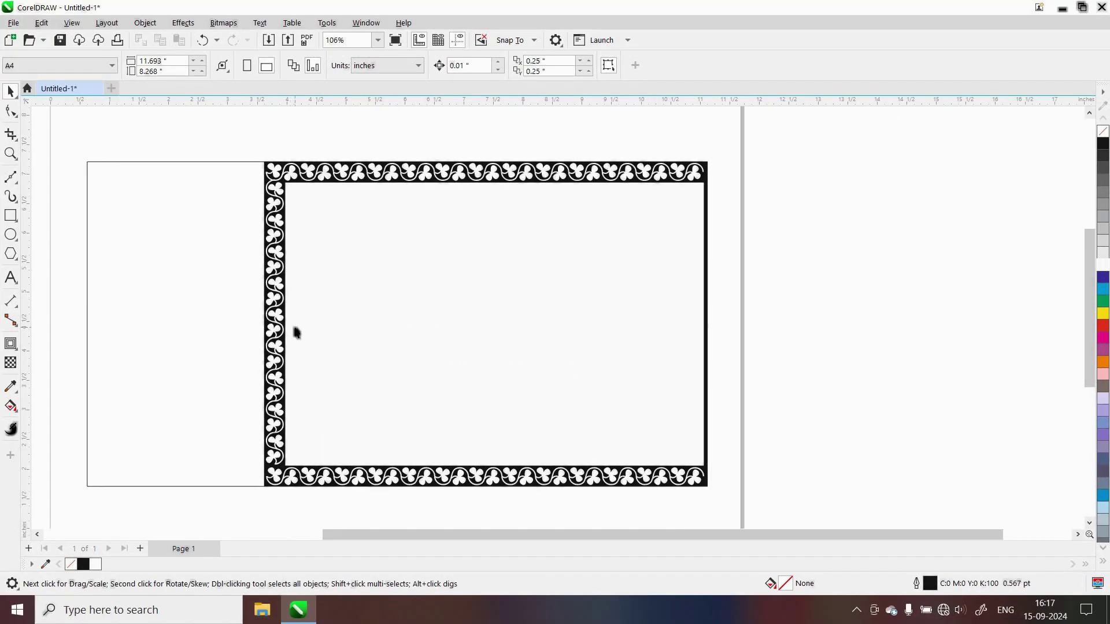
- Draw a circle about 1.39 inches in diameter in the empty area beside the page
scroll(296, 333, up, 1)
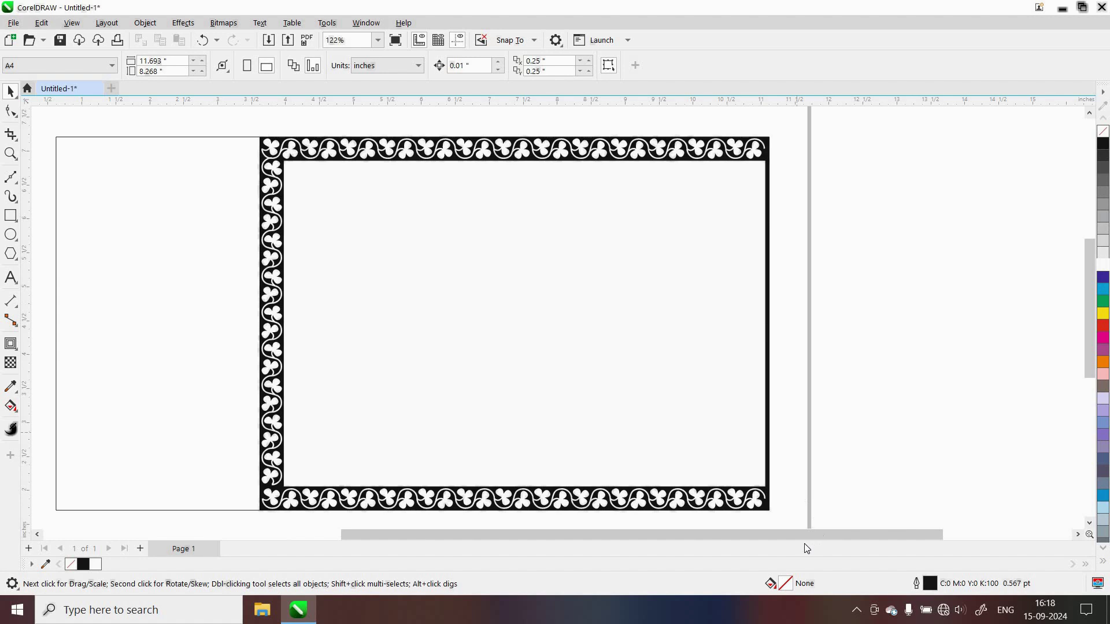
scroll(810, 536, right, 1)
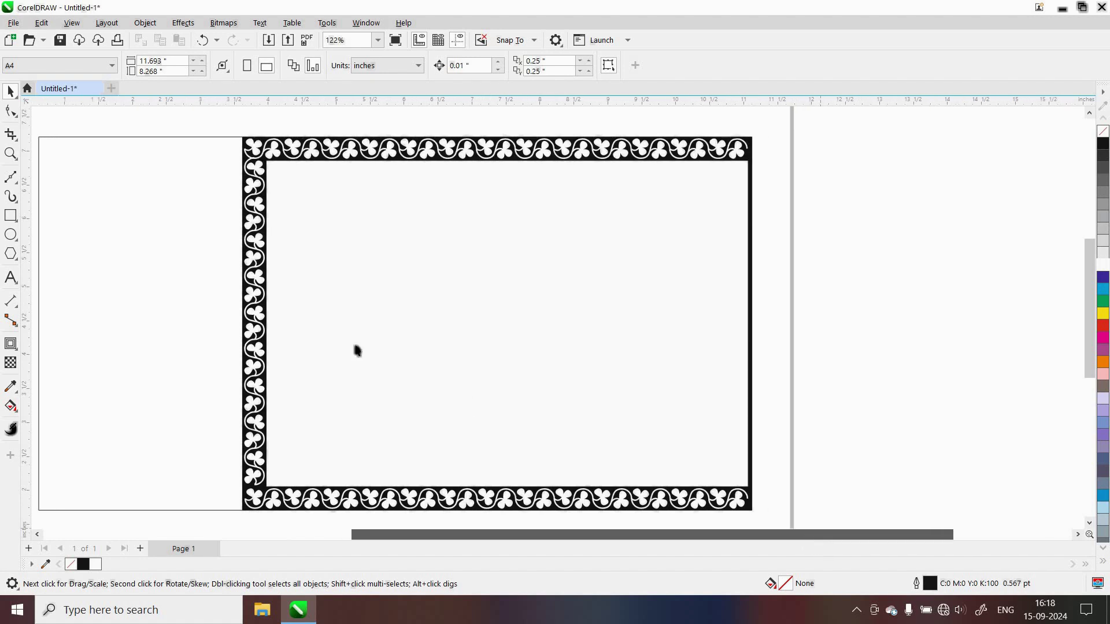
click(10, 236)
drag(839, 211, 918, 306)
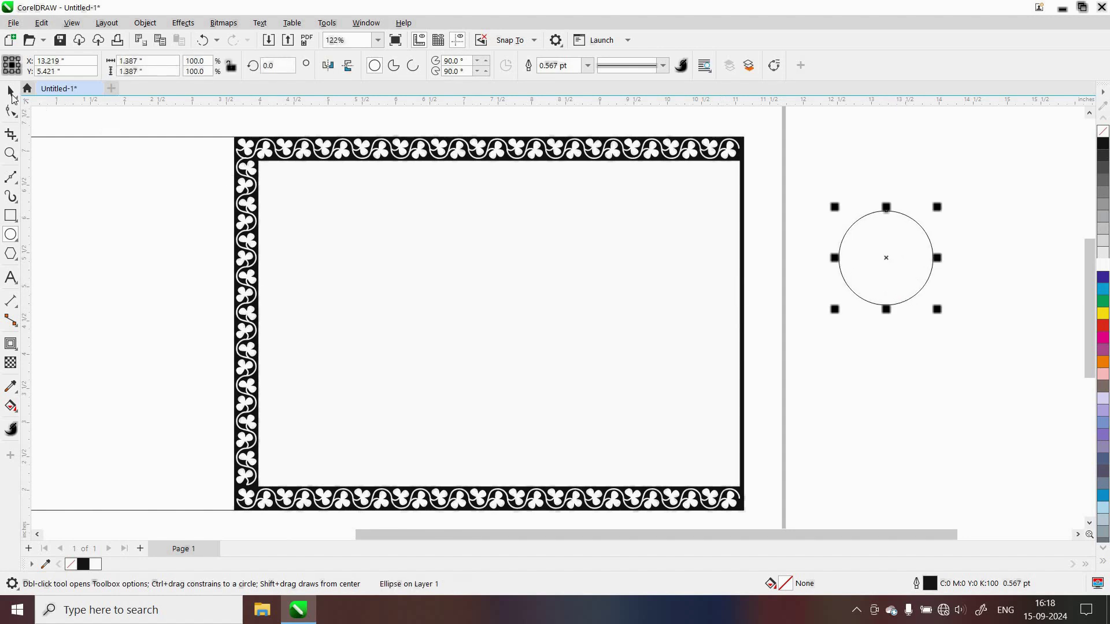
- Draw a narrow upright rectangle, about 0.09 by 1.57 inches, crossing the circle from above its upper edge to below its lower edge
click(11, 215)
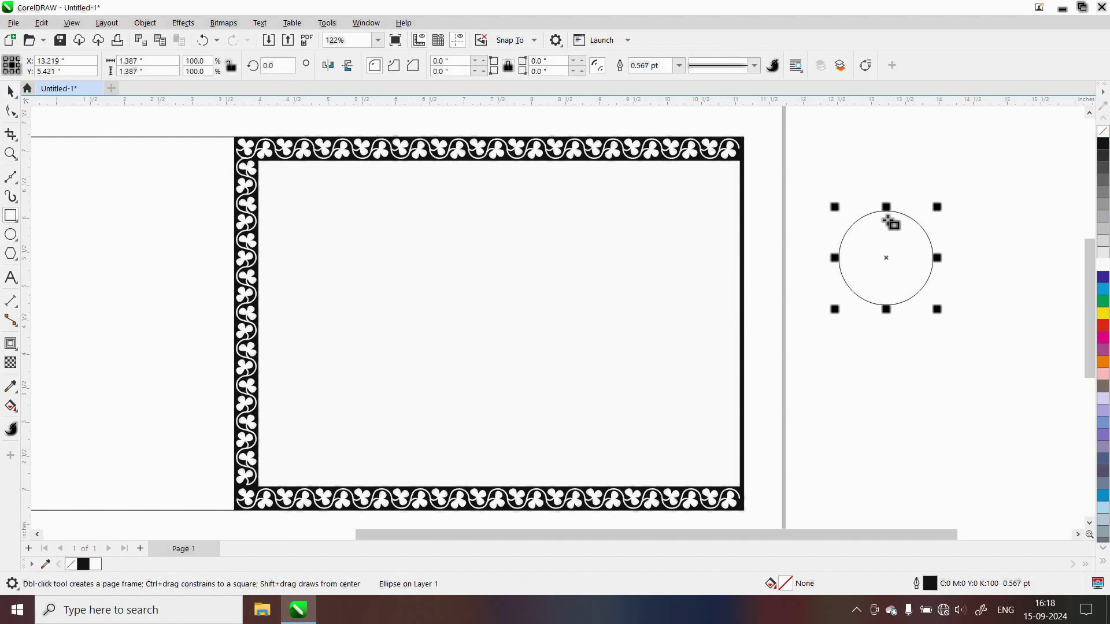
scroll(890, 220, up, 3)
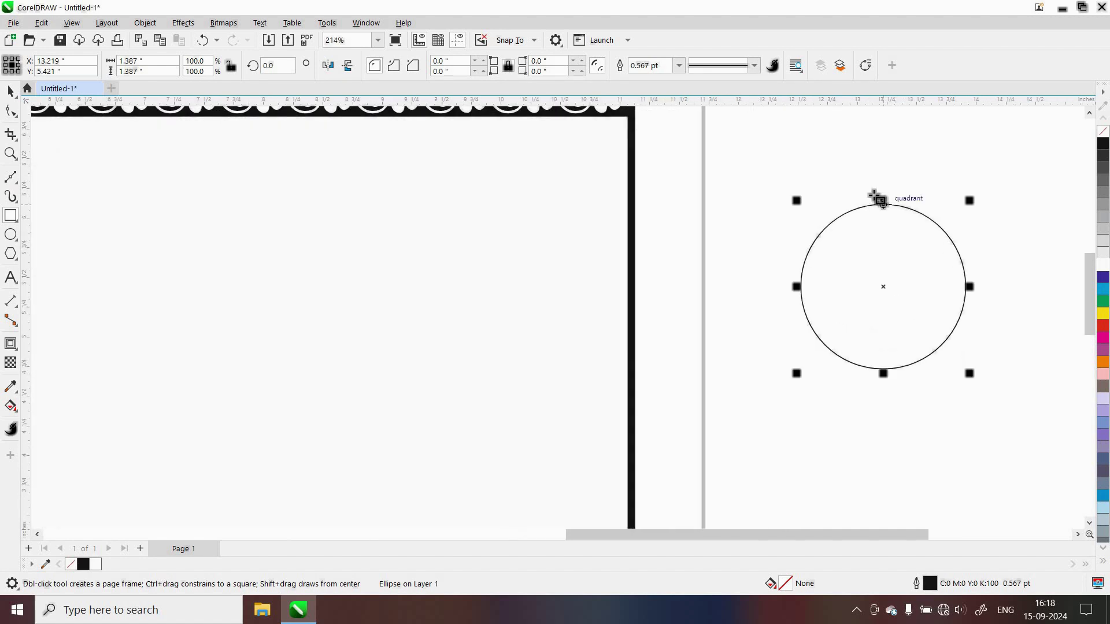
mouse_move(875, 196)
mouse_down()
mouse_move(899, 310)
mouse_move(885, 381)
mouse_up()
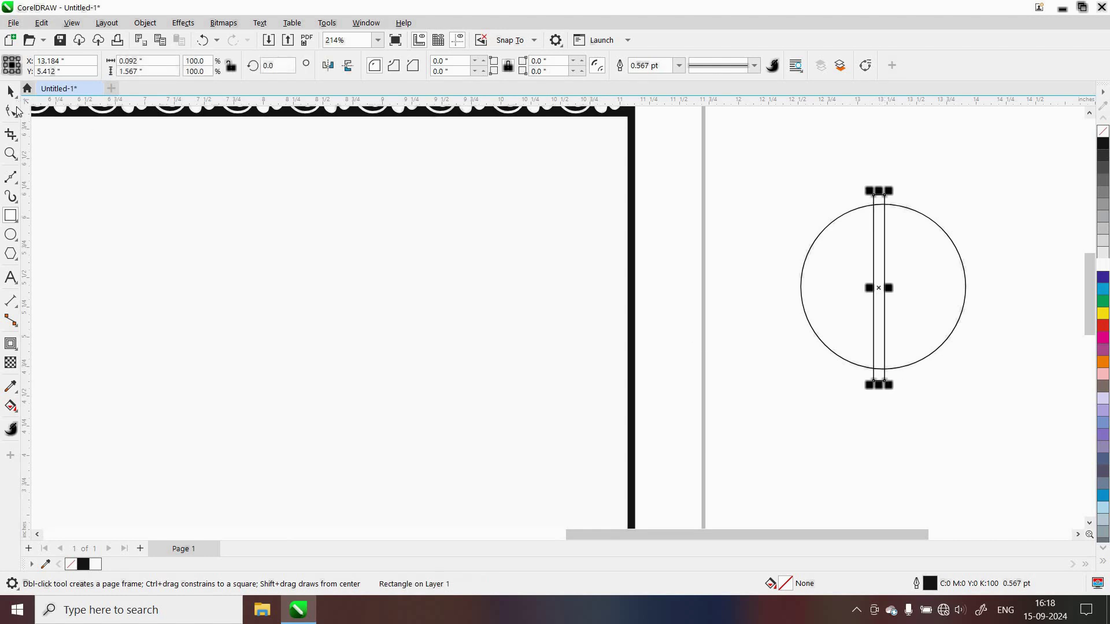
- Align the narrow rectangle and the circle so the rectangle is centred horizontally on the circle
click(11, 93)
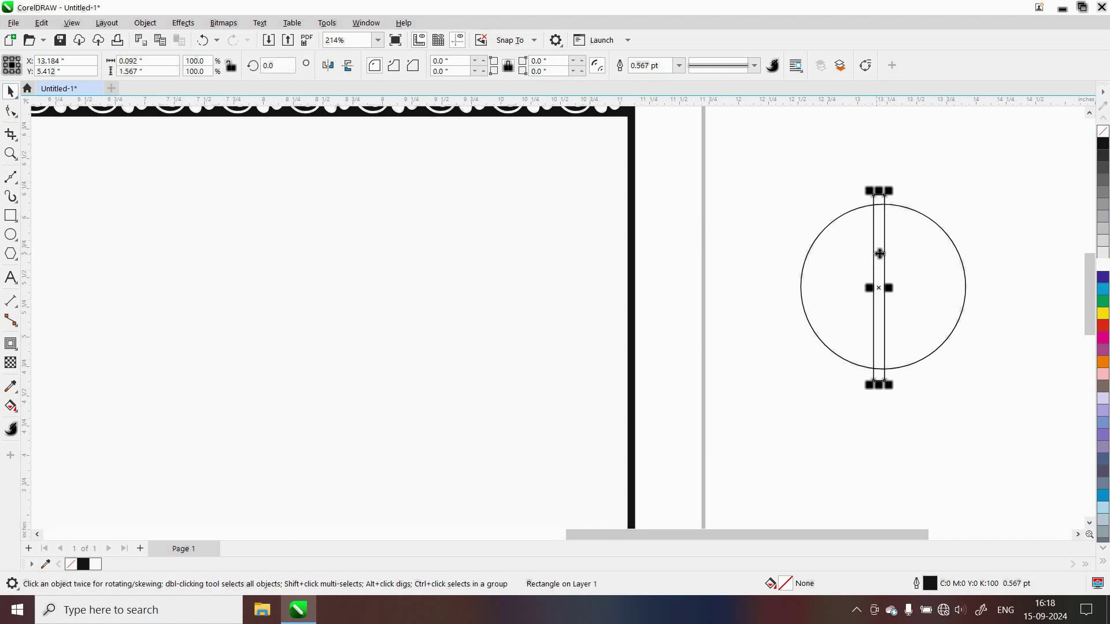
drag(885, 257, 885, 253)
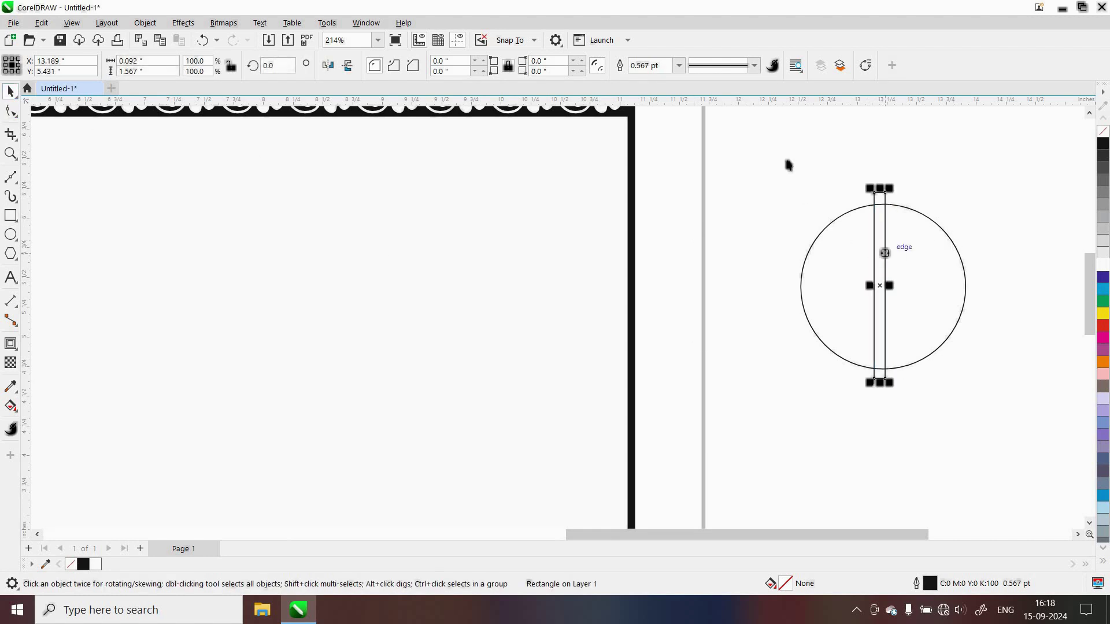
drag(788, 163, 973, 405)
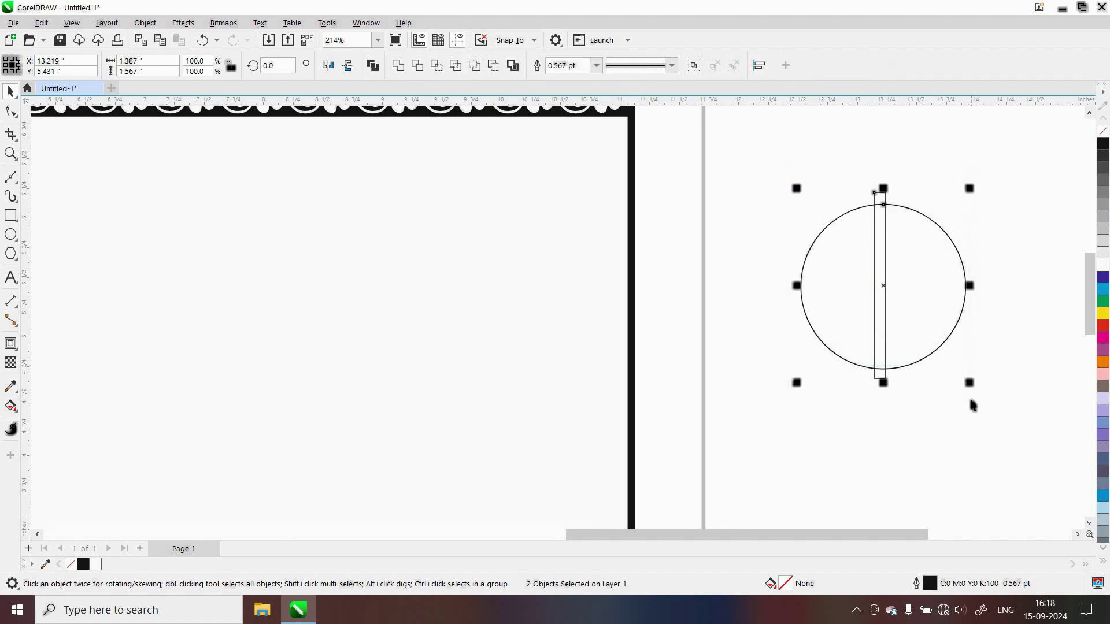
key(ctrl+Down)
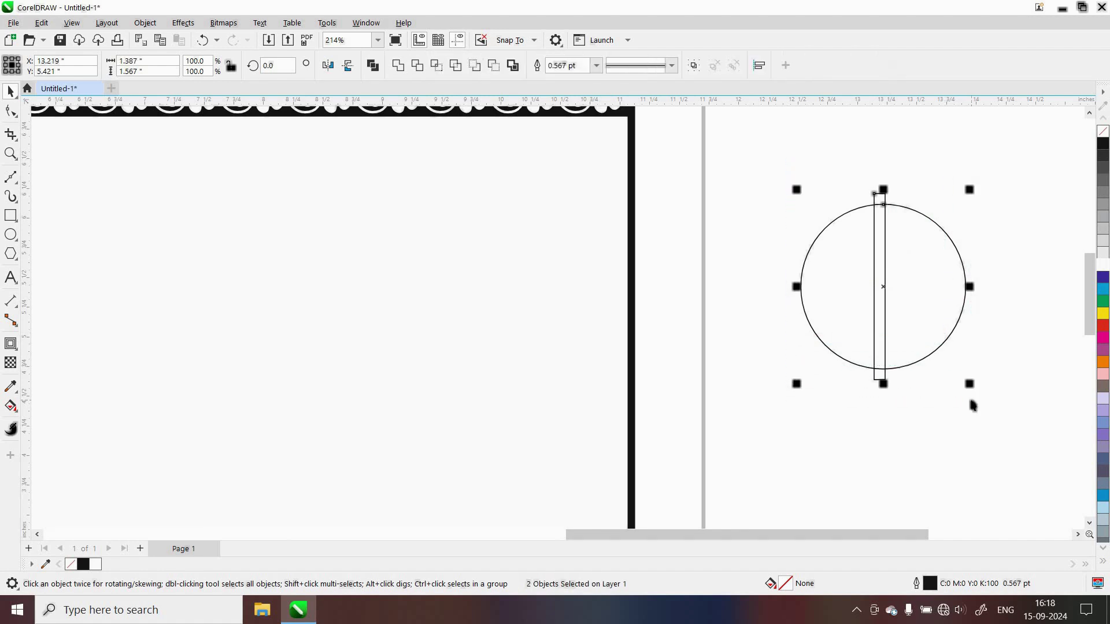
key(c)
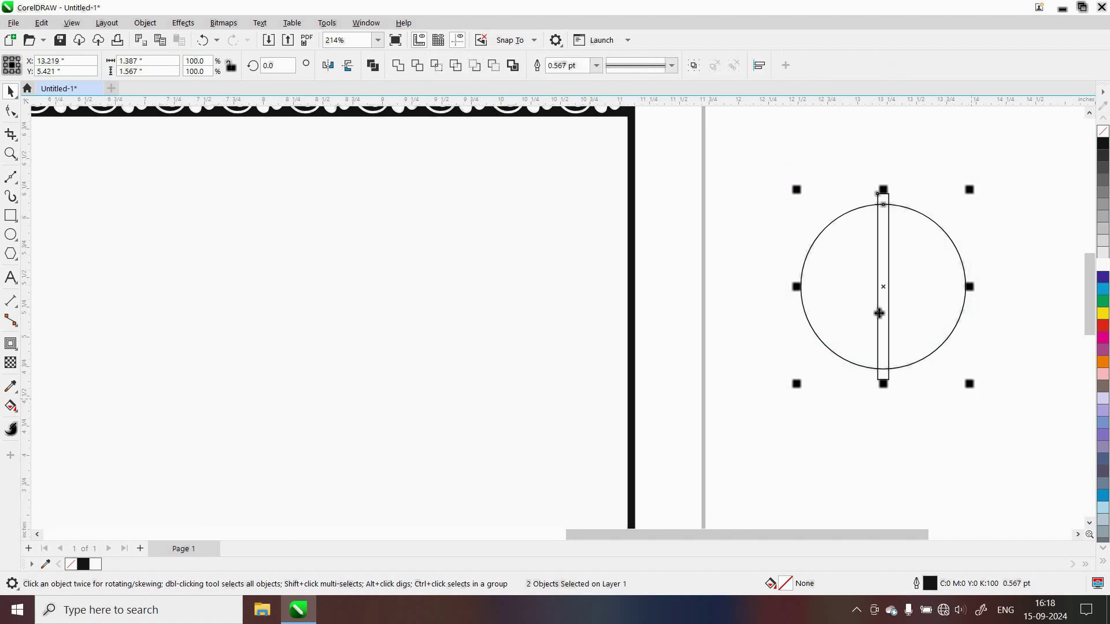
click(994, 354)
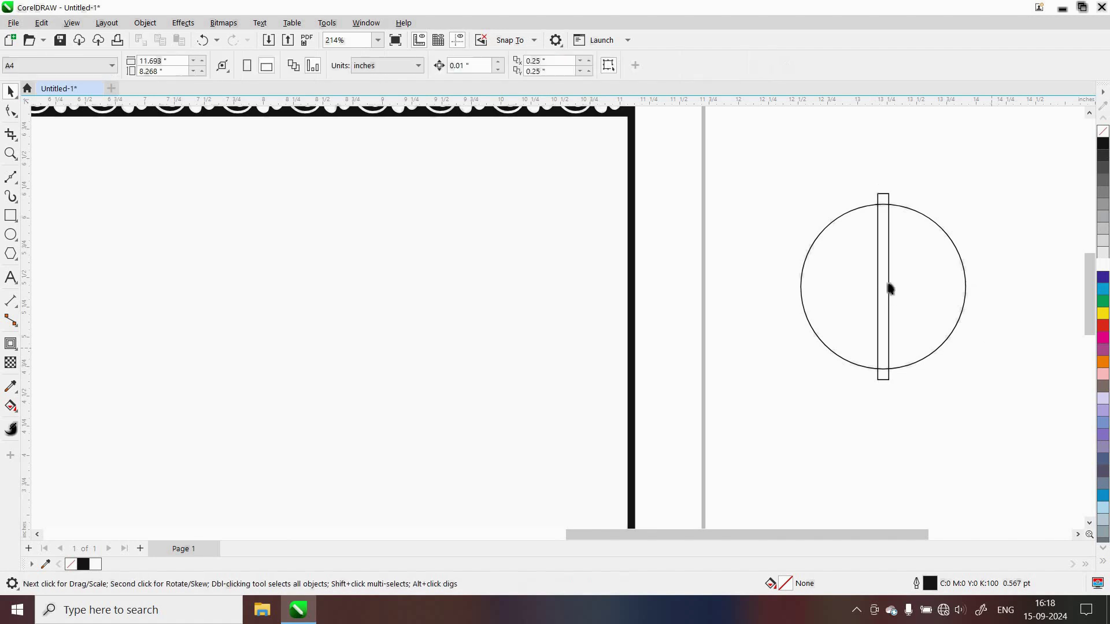
- Create an Intersect shape from the overlapping rectangle and circle
click(886, 282)
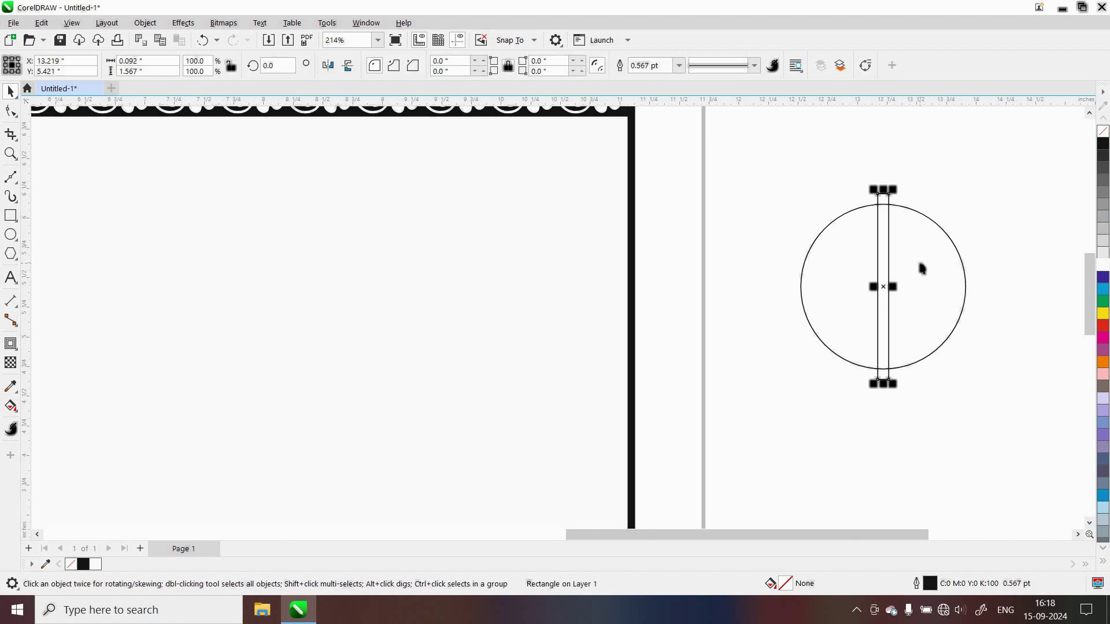
drag(793, 163, 977, 412)
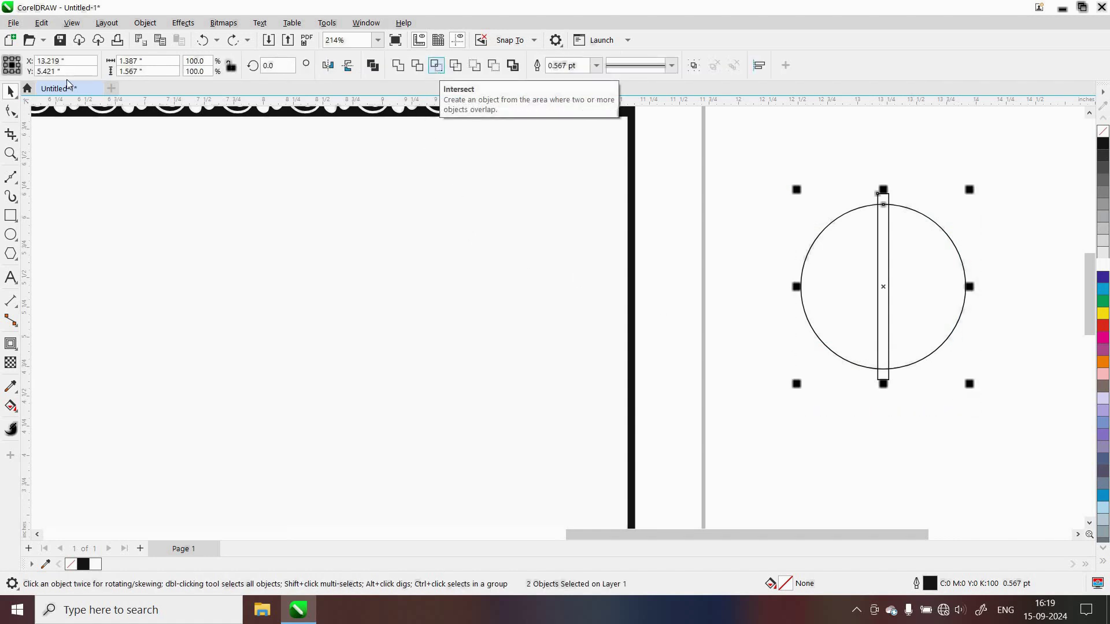
click(437, 69)
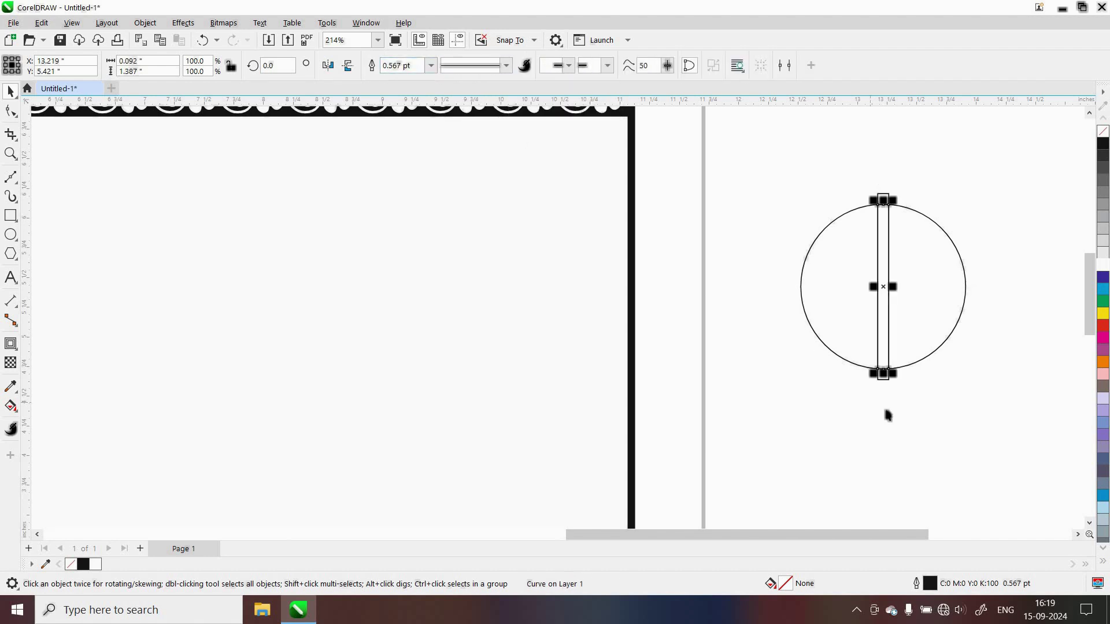
- Delete the original rectangle and circle, keeping only the intersected bar set apart from them
click(880, 293)
drag(881, 293, 771, 280)
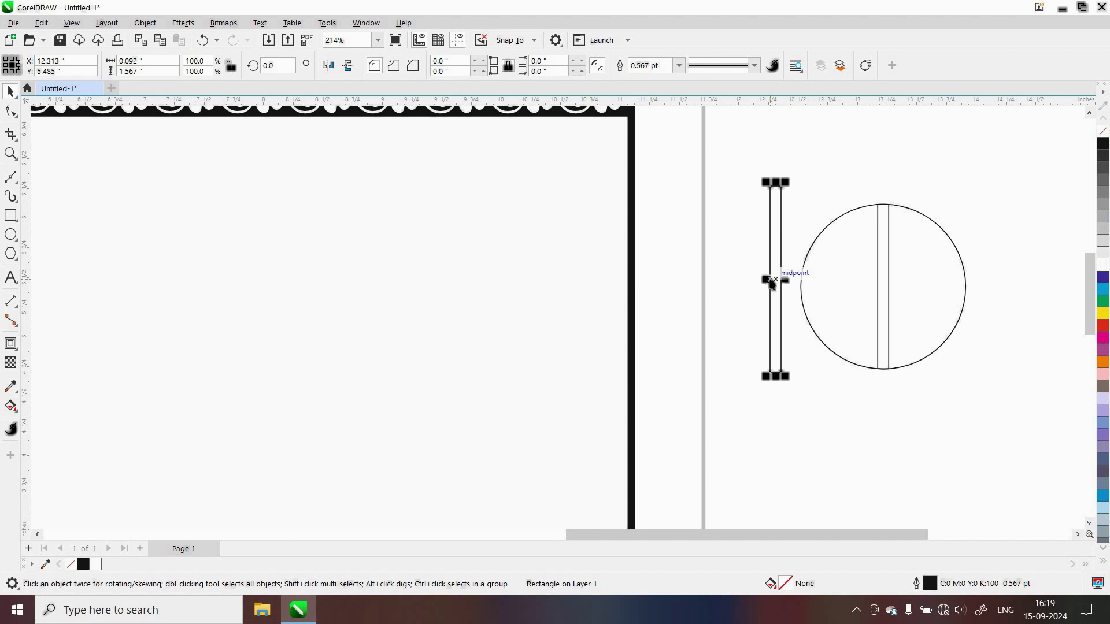
key(Delete)
drag(873, 304, 775, 296)
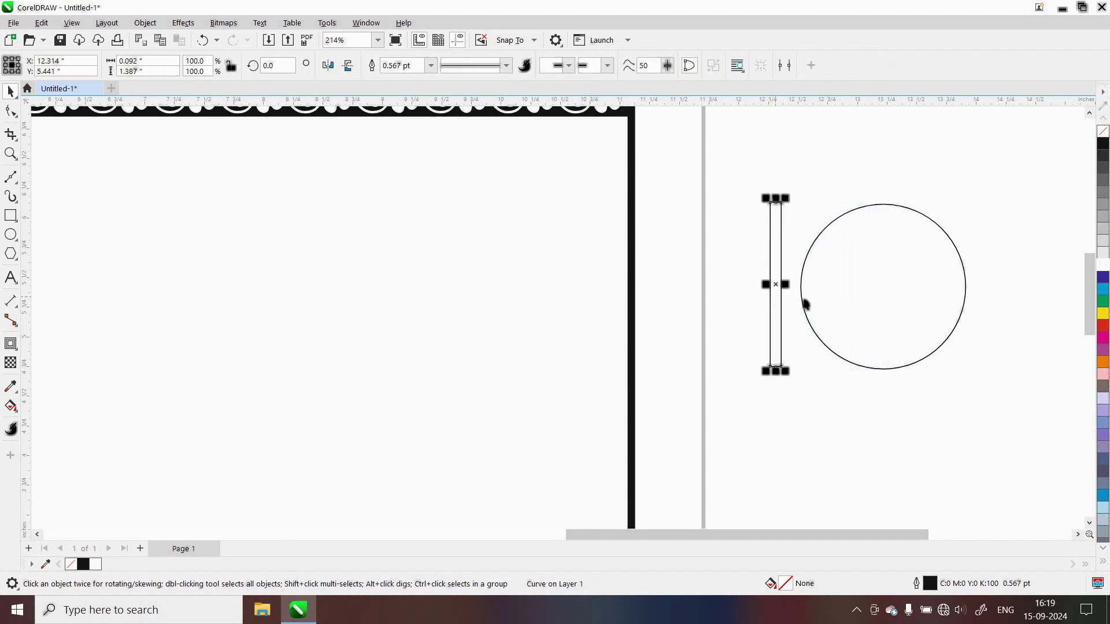
click(911, 284)
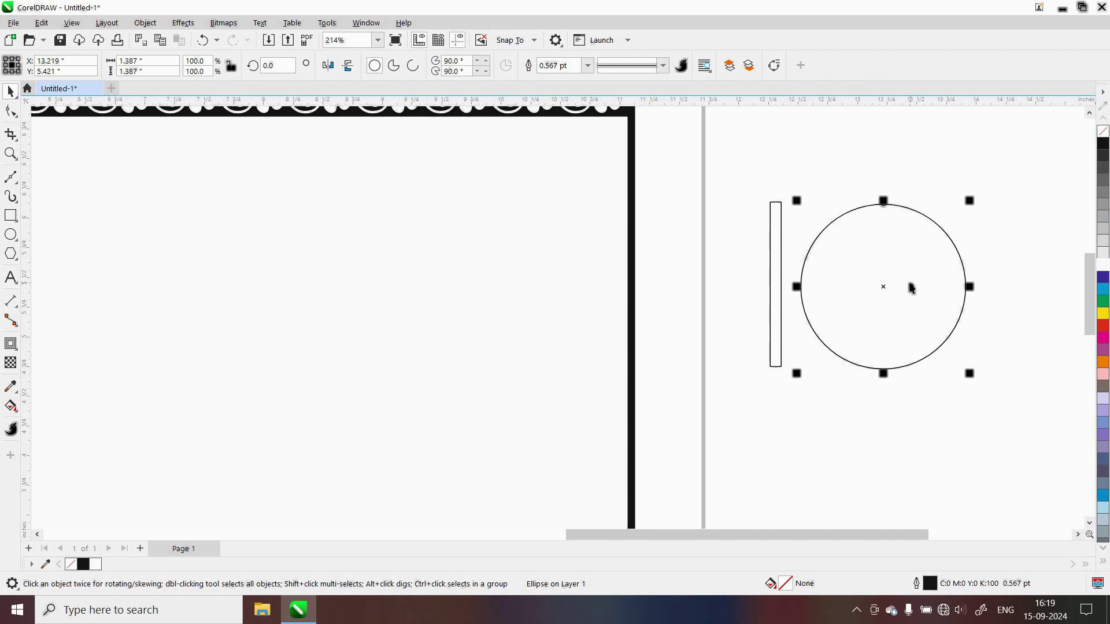
key(Delete)
- Move the bar into the cleared space, fill it with black and remove its outline
drag(777, 282, 865, 277)
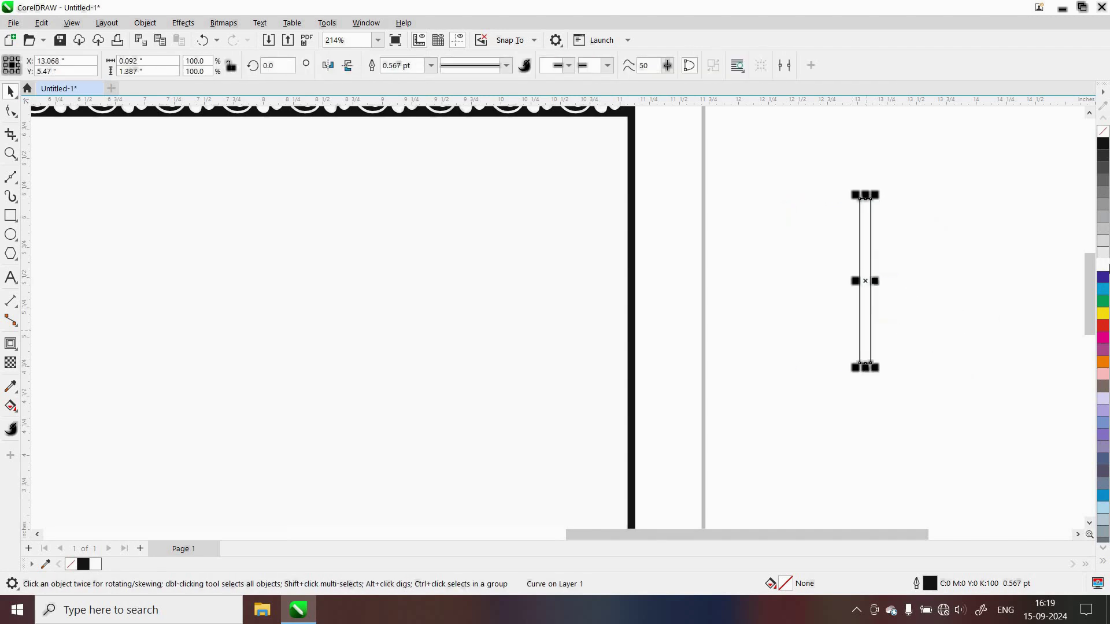
click(1103, 145)
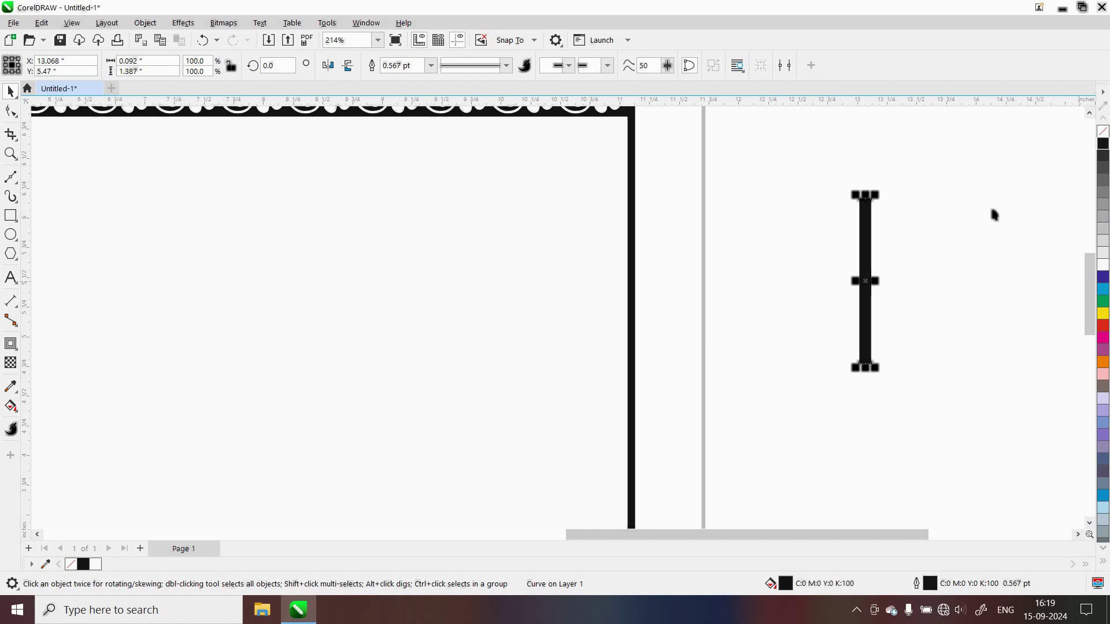
right_click(1103, 136)
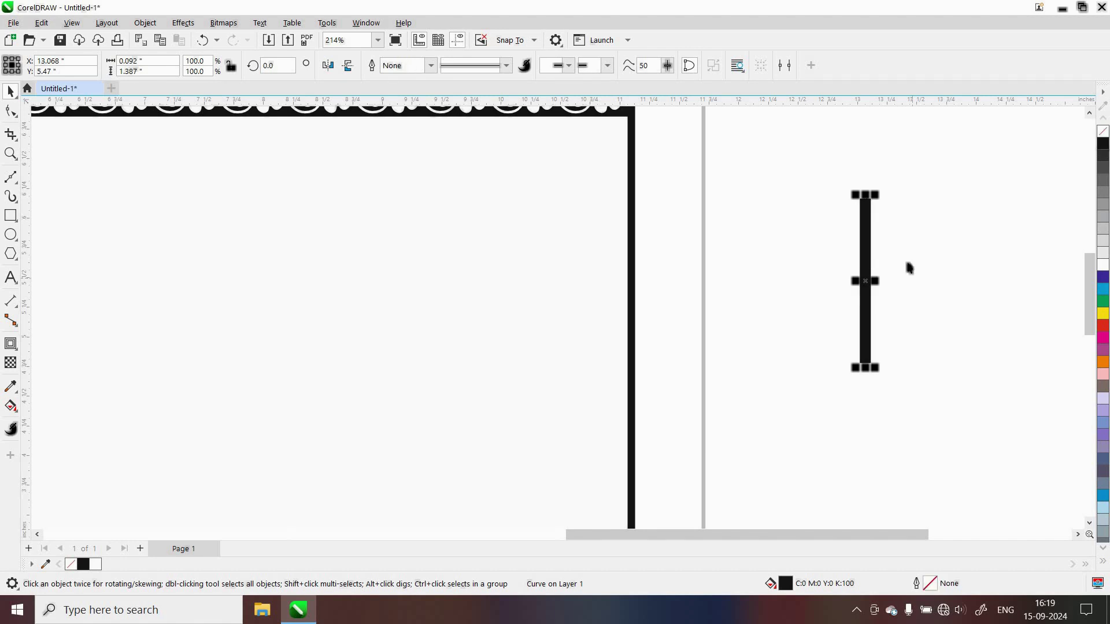
- Make a copy of the black bar rotated about 12 degrees clockwise around its centre
click(866, 226)
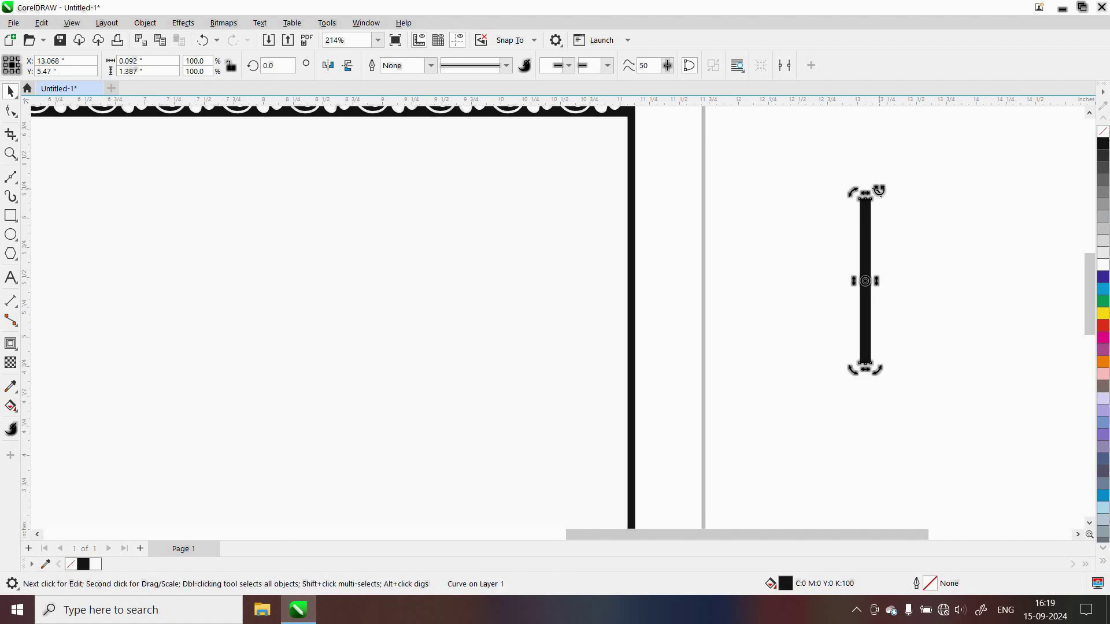
drag(879, 190, 897, 195)
right_click(896, 194)
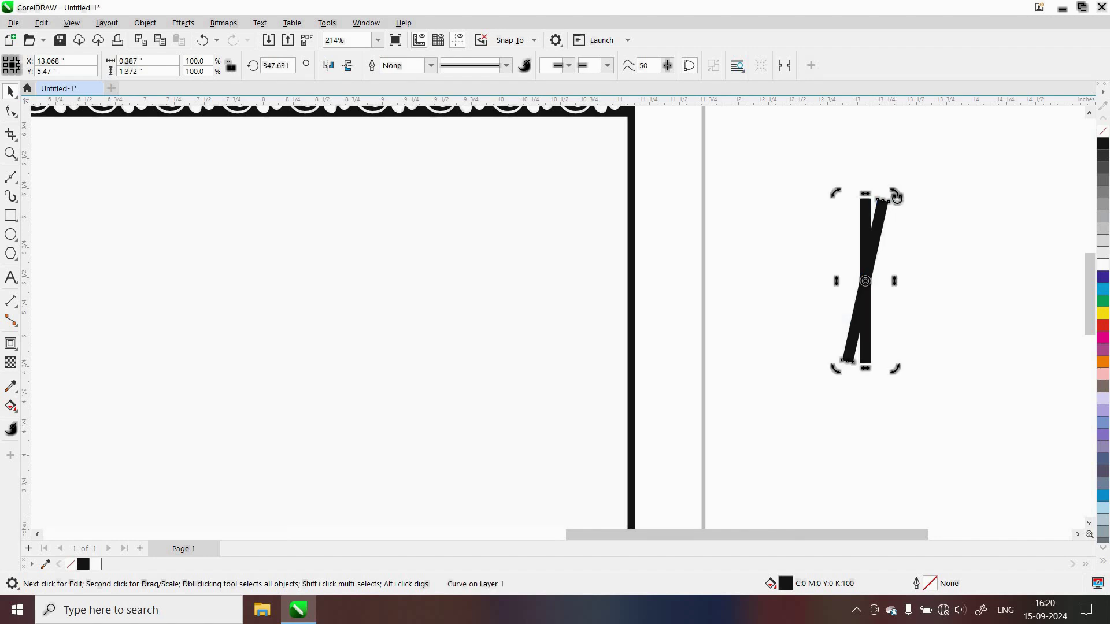
- Repeat the rotated duplication of the bar around its centre until the bars form a full circular burst
key(ctrl+r)
key(ctrl+r)
key(ctrl+r)
key(ctrl+r)
key(ctrl+r)
key(ctrl+r)
key(ctrl+r)
key(ctrl+r)
key(ctrl+r)
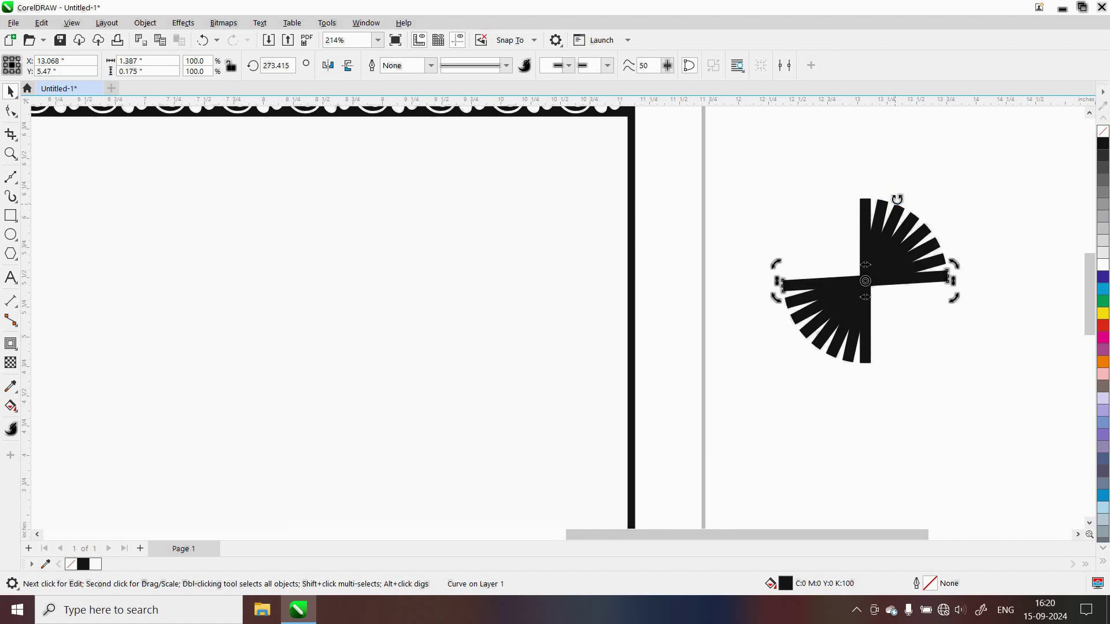
key(ctrl+r)
key(ctrl+r)
key(ctrl+r)
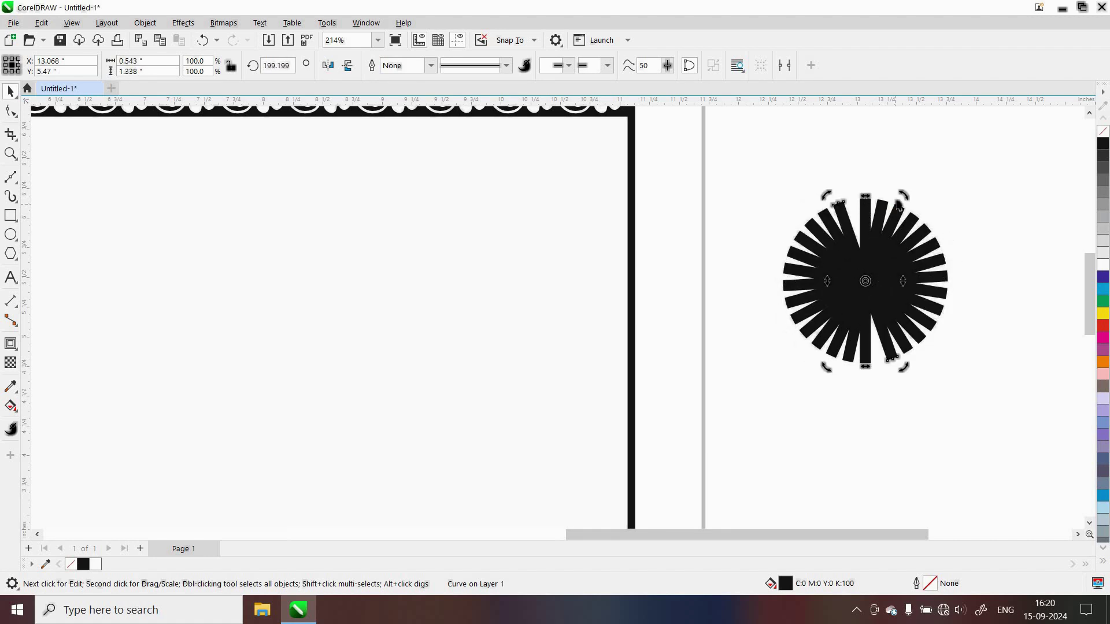
key(ctrl+r)
key(ctrl+r)
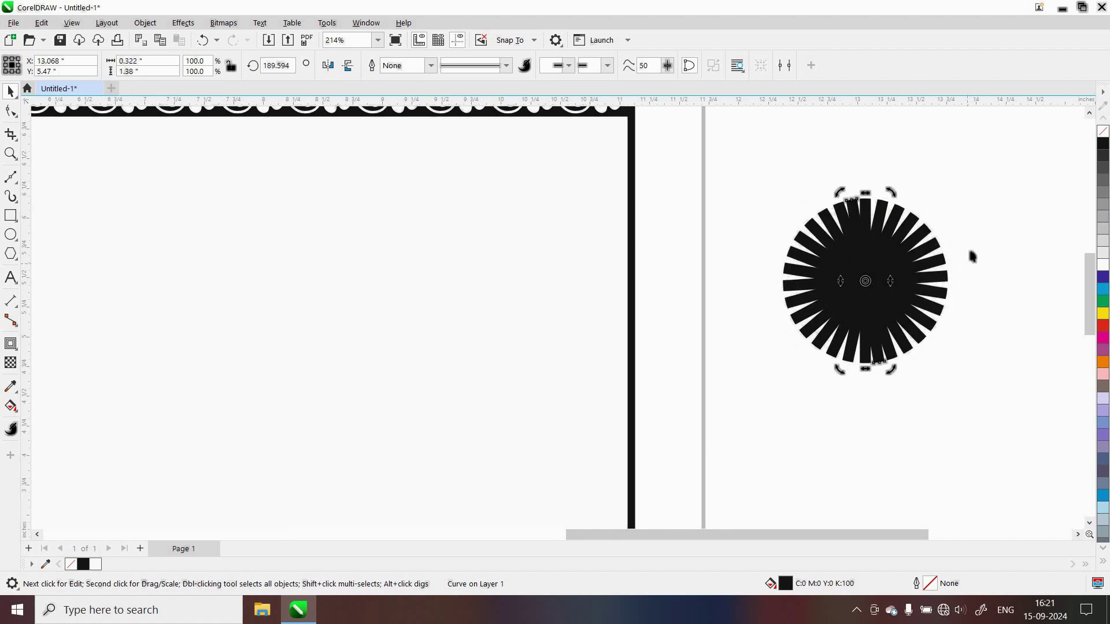
click(983, 345)
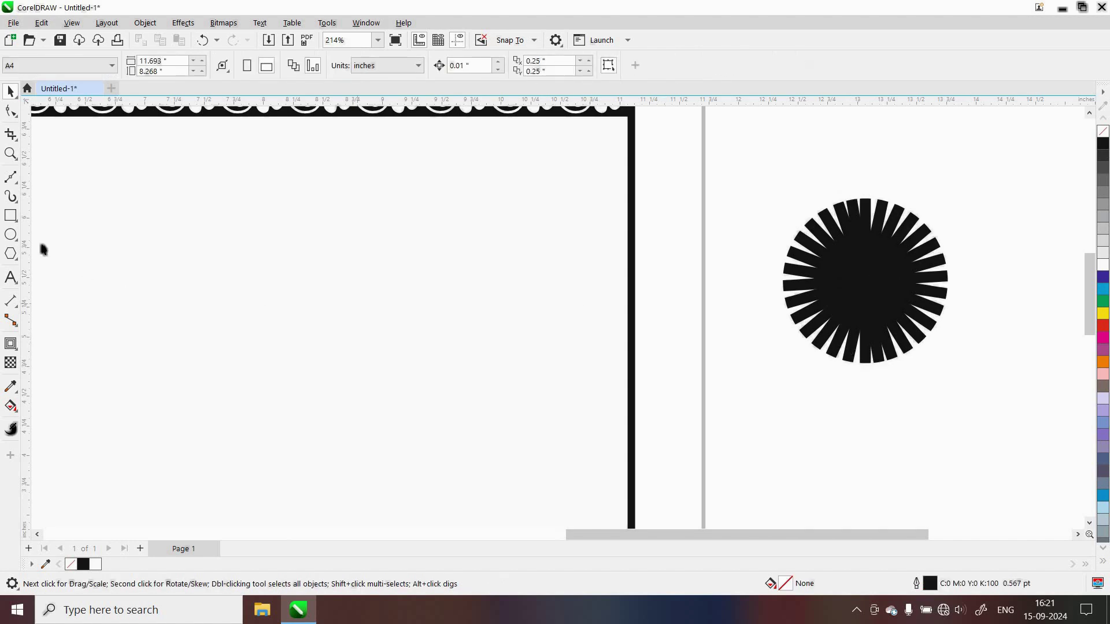
- Draw a white 20-sided polygon about 0.96 inches wide over the middle of the black burst
click(8, 255)
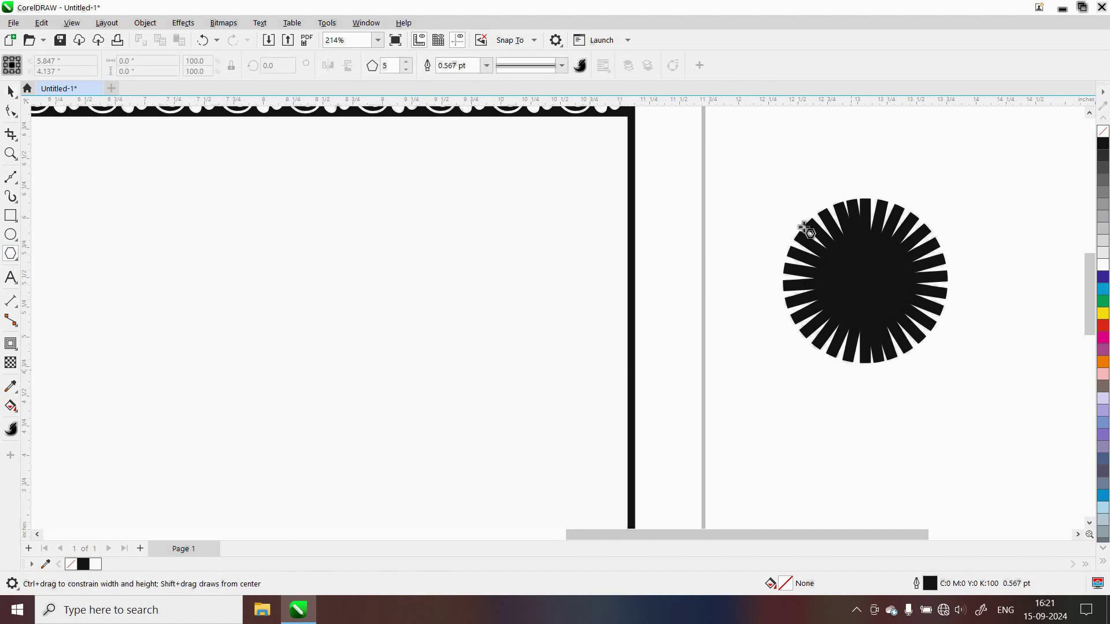
mouse_move(808, 230)
mouse_down()
mouse_move(897, 315)
mouse_move(884, 319)
mouse_move(904, 319)
mouse_move(905, 346)
mouse_up()
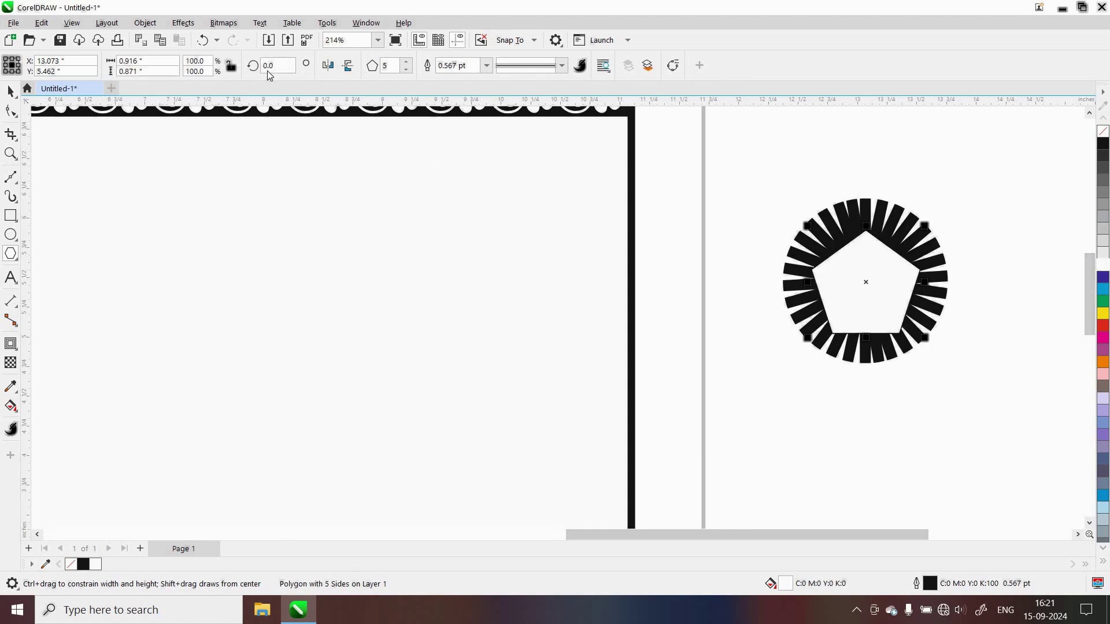
click(387, 65)
click(407, 65)
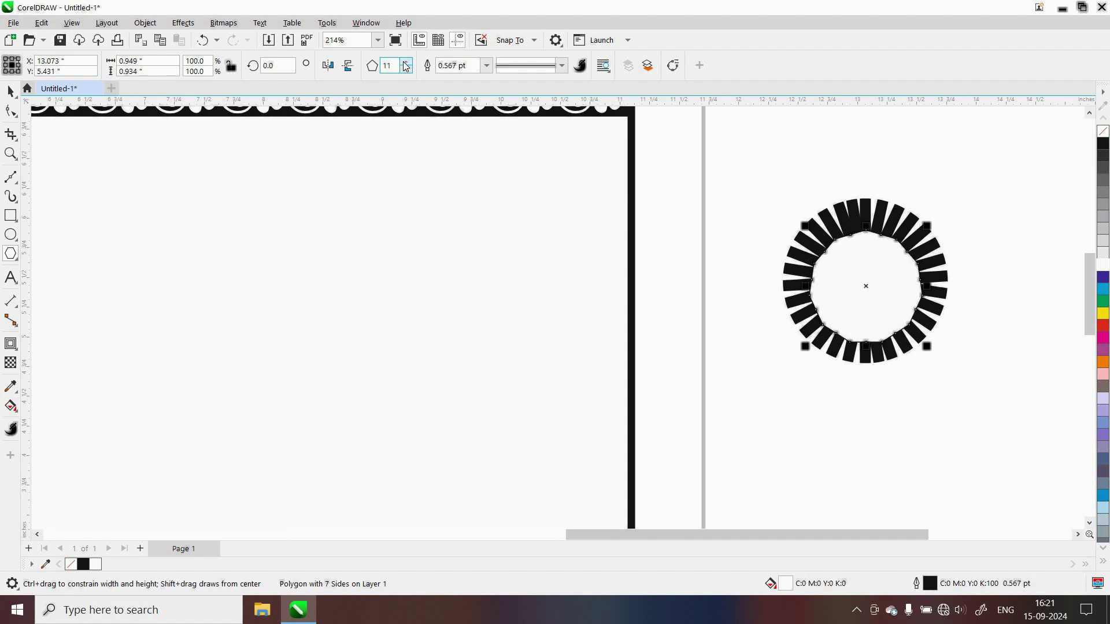
click(406, 65)
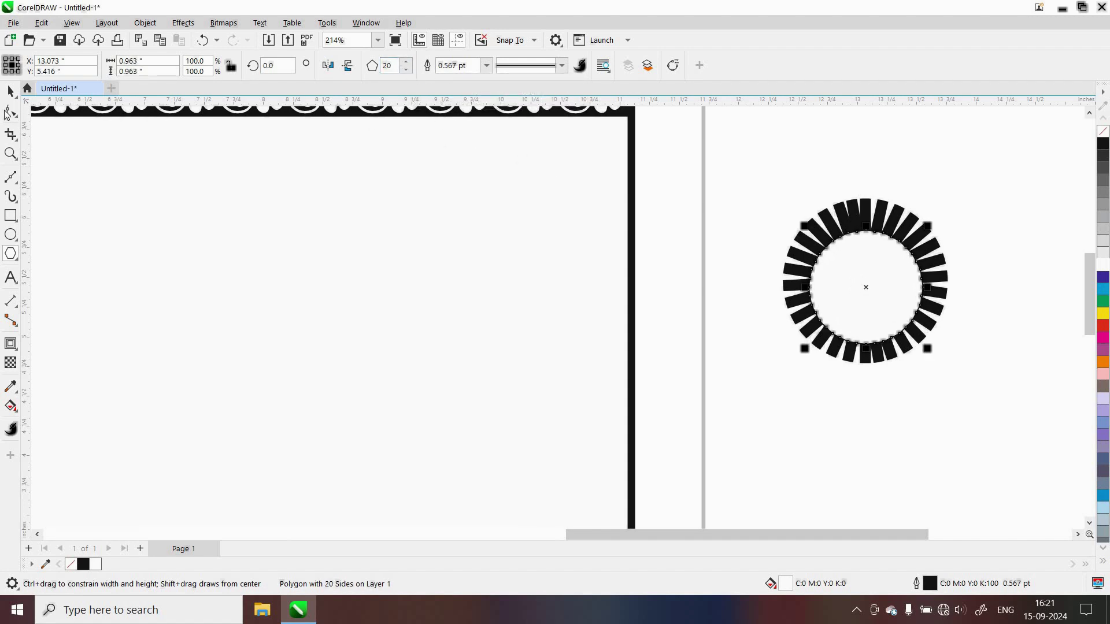
- Reshape the white polygon into a 20-pointed star about 0.94 inches wide by pulling its nodes inward, and select the star
click(9, 111)
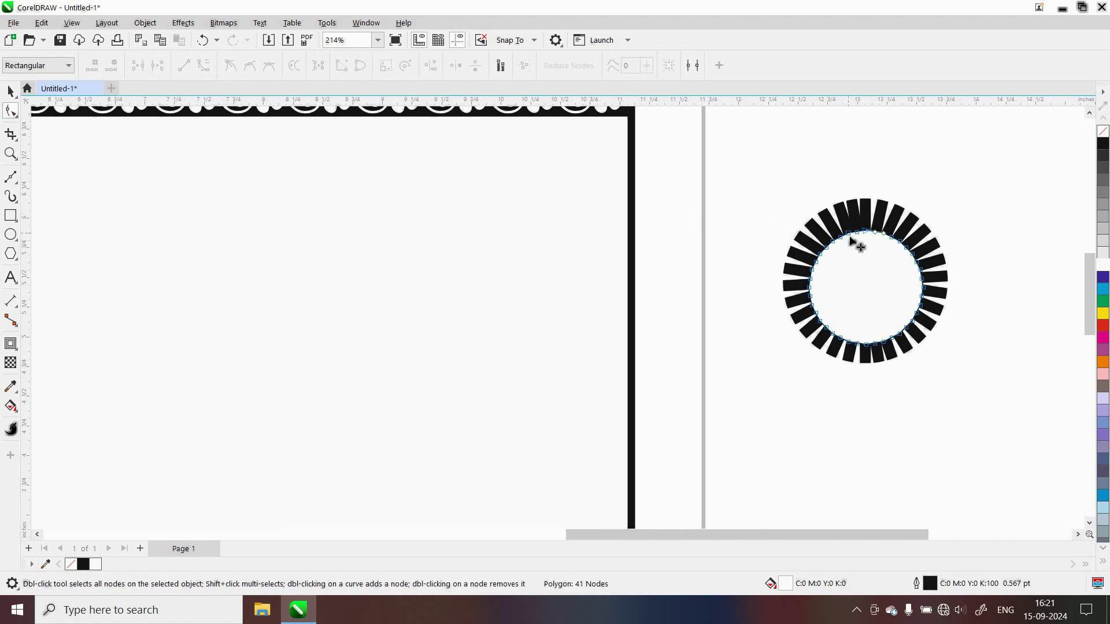
drag(851, 240, 854, 253)
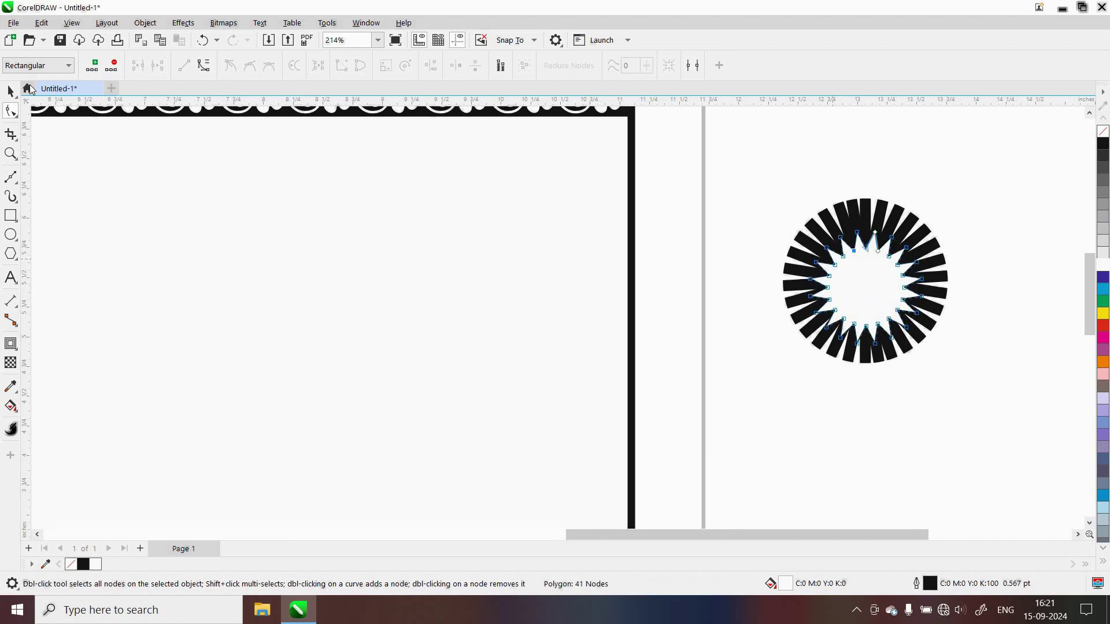
click(8, 93)
click(885, 260)
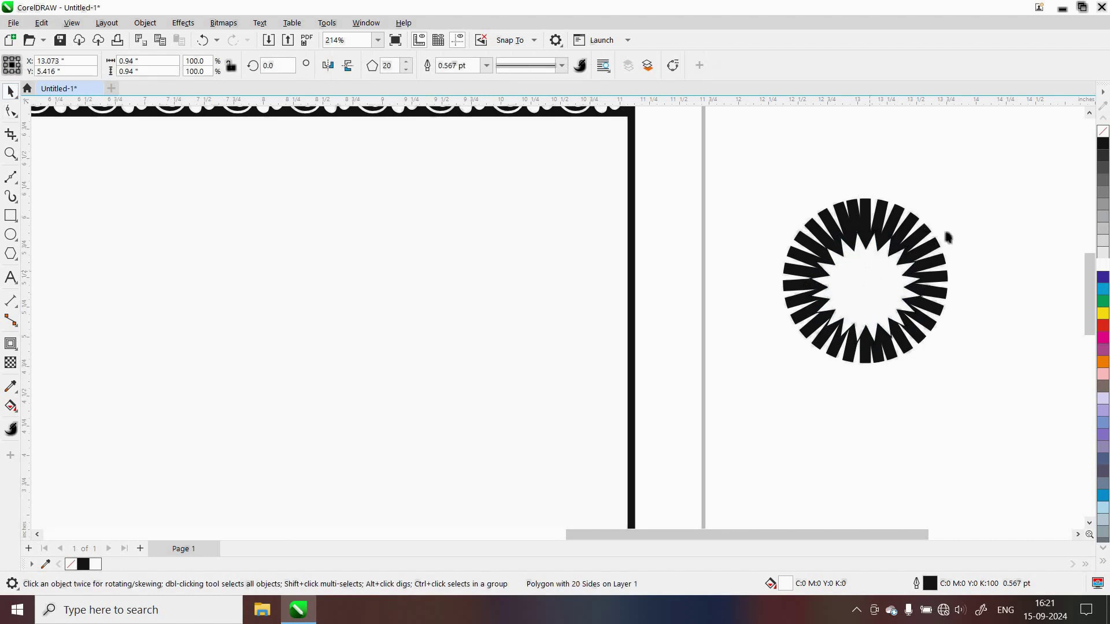
click(890, 284)
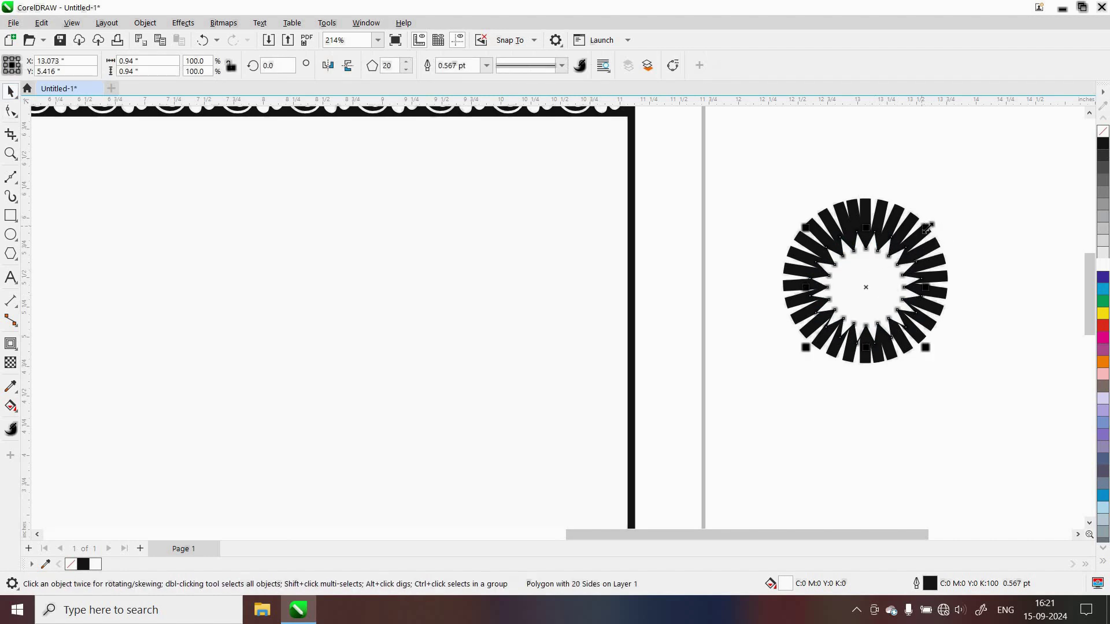
- Enlarge the white star about its centre to about 1.24 inches wide and rotate it about 2.2 degrees counterclockwise
drag(927, 227, 956, 223)
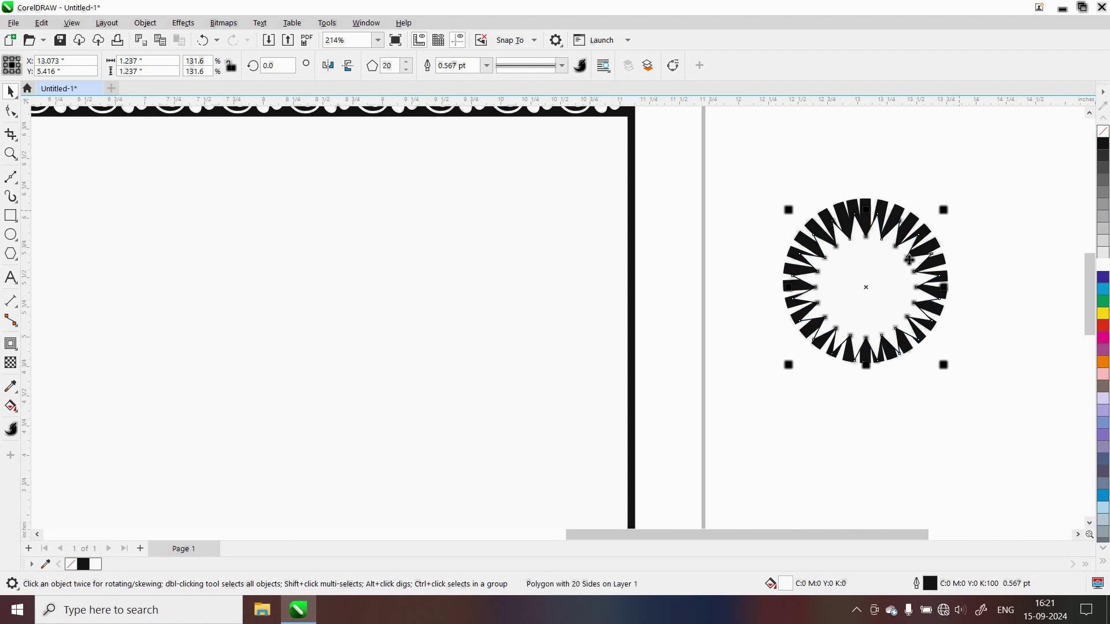
click(912, 270)
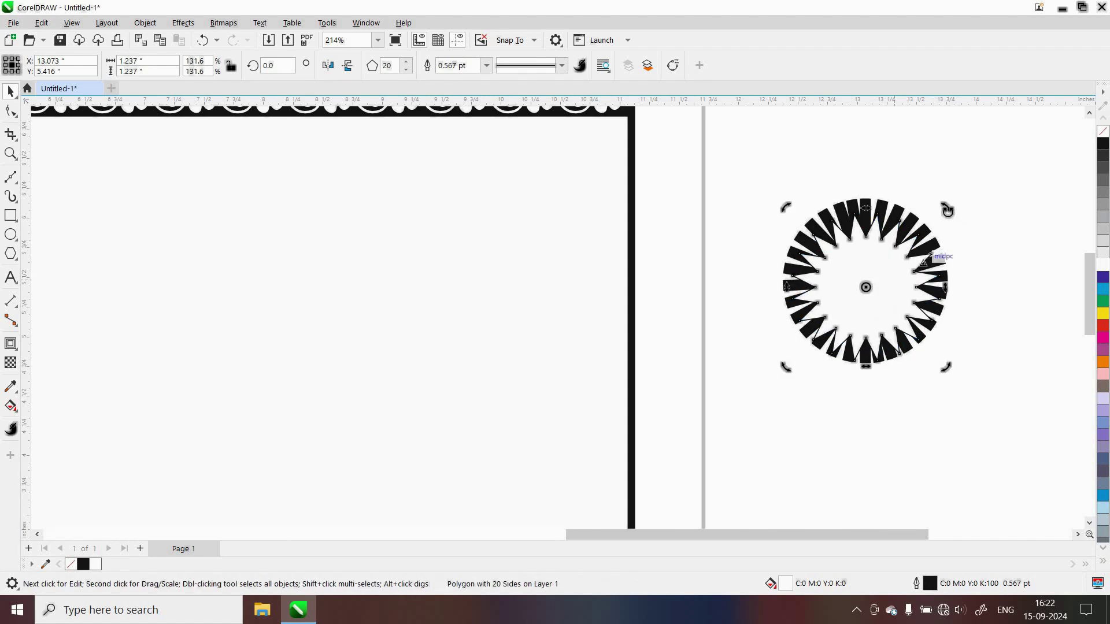
drag(946, 207, 943, 203)
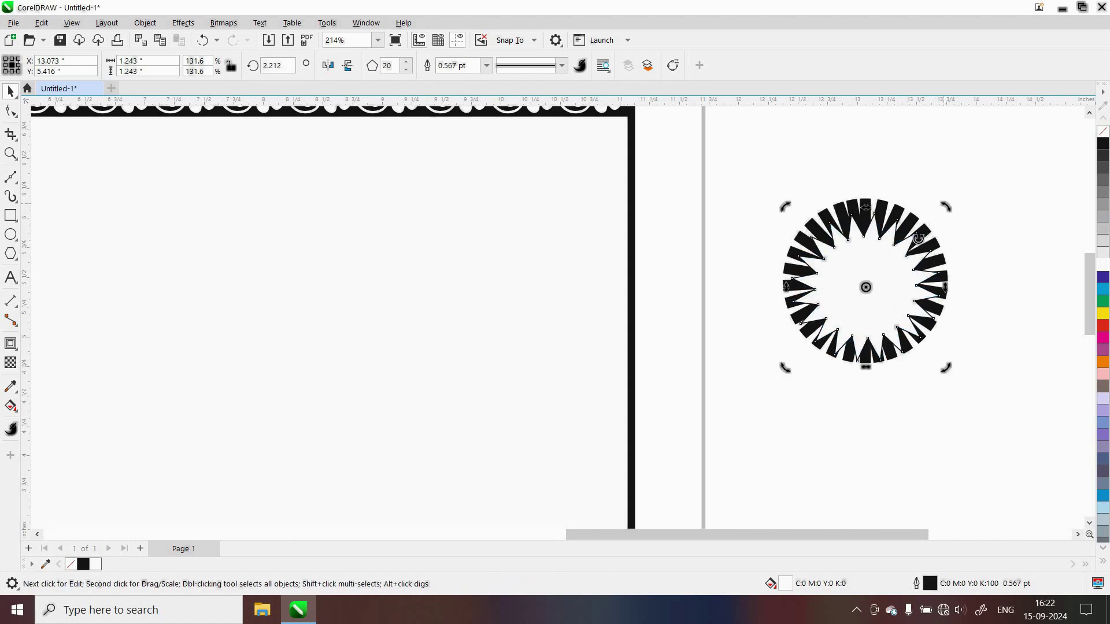
click(964, 277)
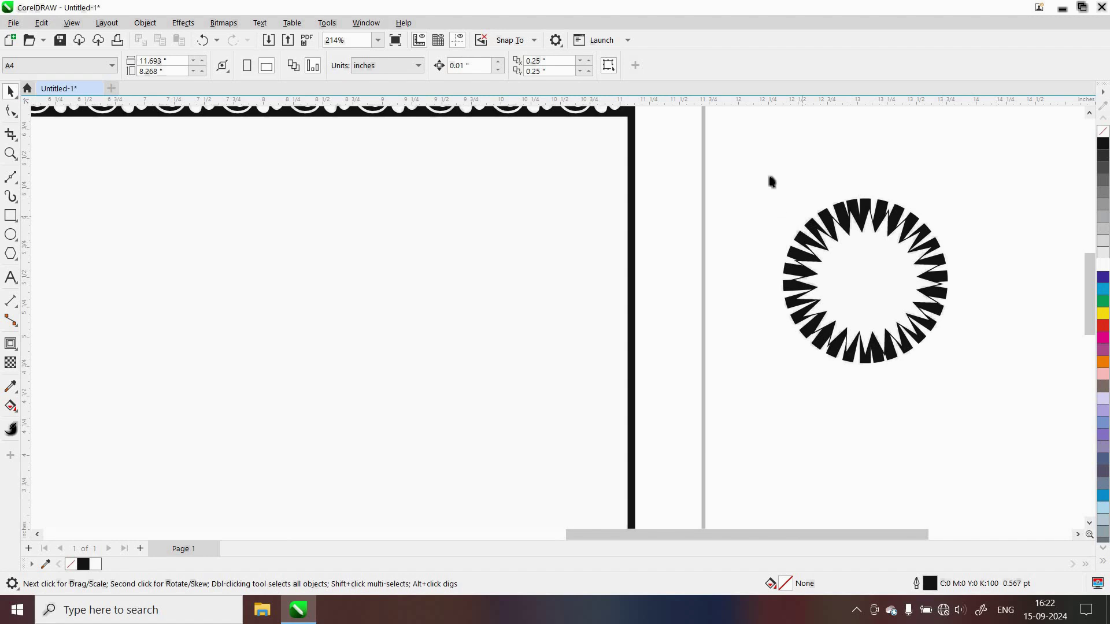
- Group all the burst bars and the white star into one ornament
drag(770, 176, 983, 385)
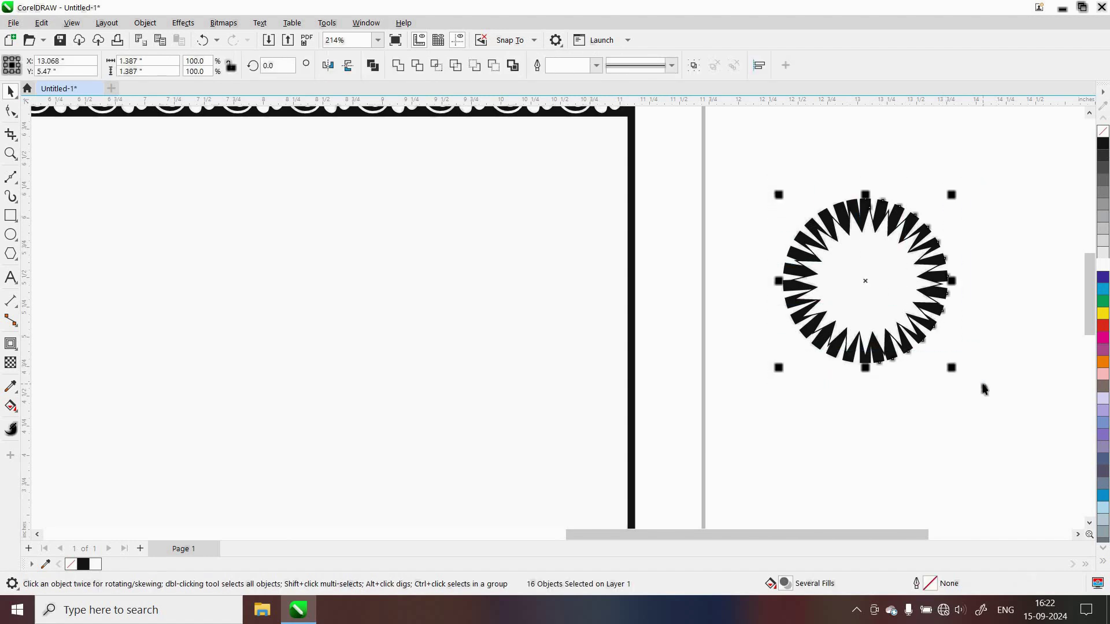
key(ctrl+g)
click(945, 418)
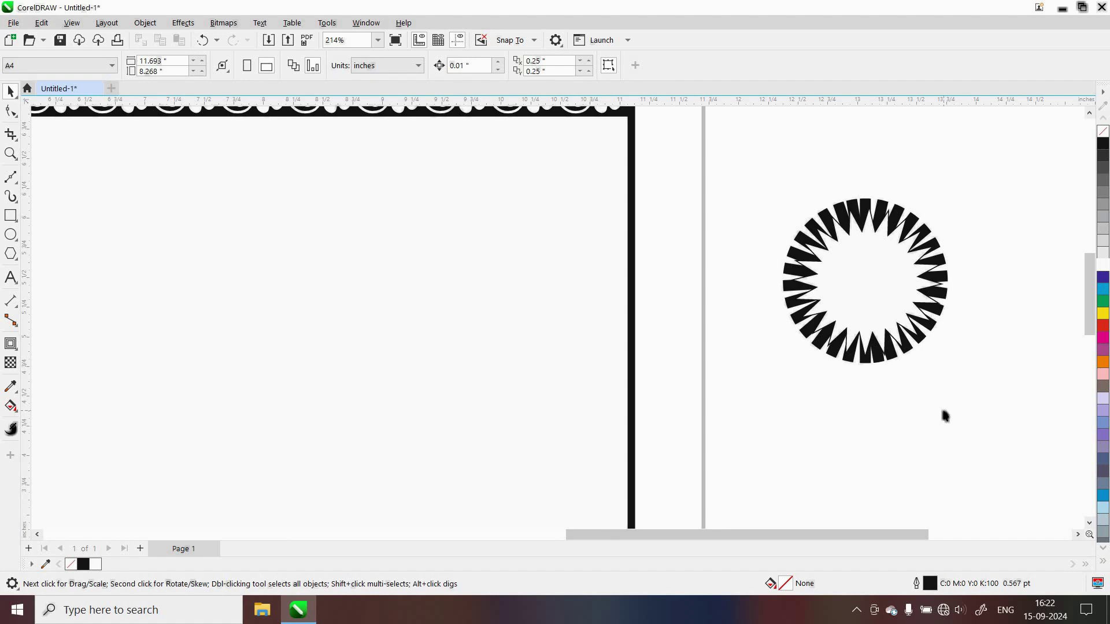
- Place a copy of the ornament directly below the original and shrink it to about 1.04 inches wide
scroll(946, 417, down, 3)
scroll(966, 436, up, 2)
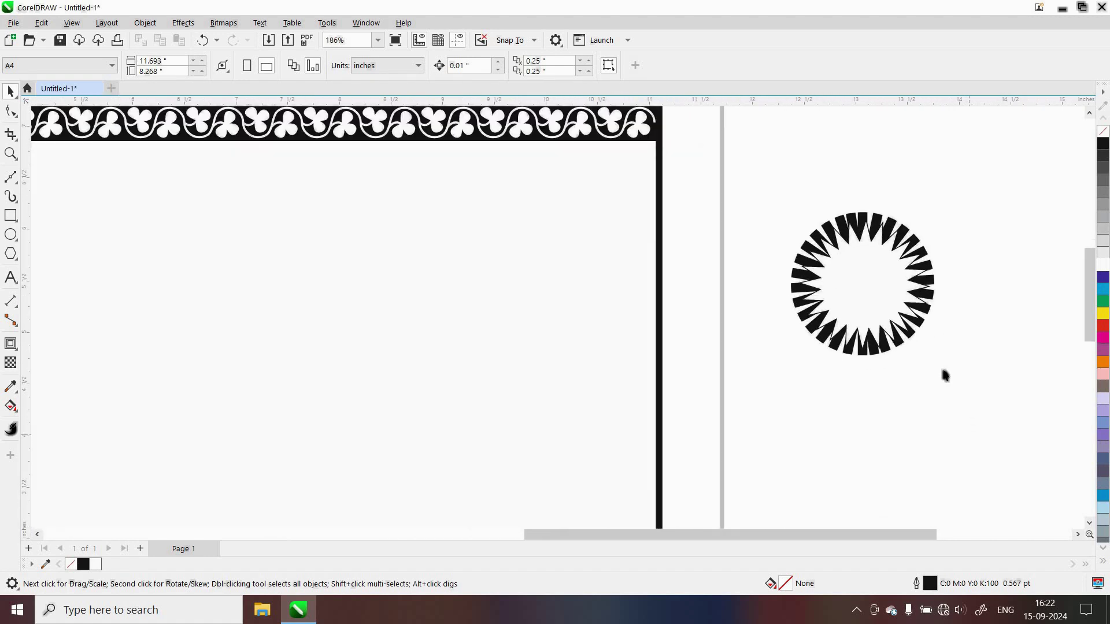
scroll(992, 345, down, 2)
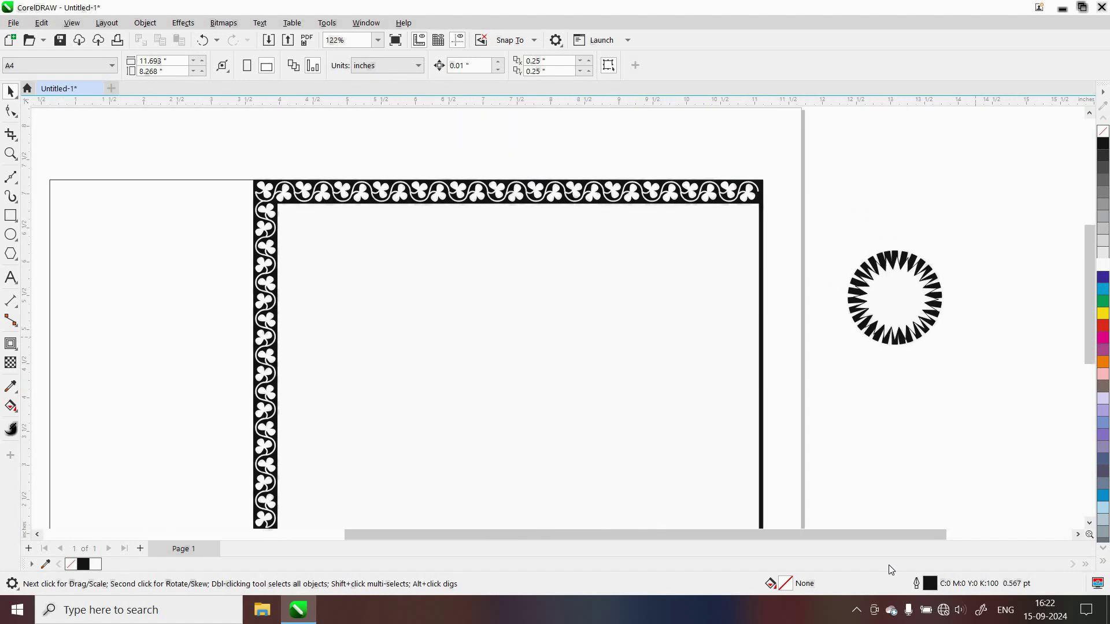
drag(915, 538, 1006, 529)
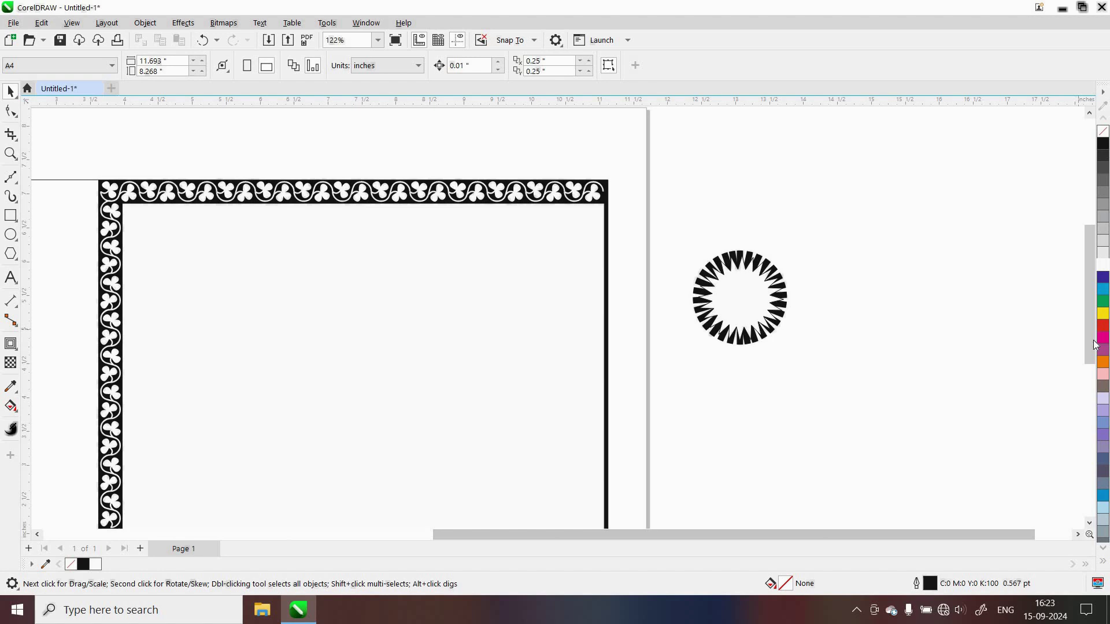
scroll(744, 258, down, 2)
click(742, 252)
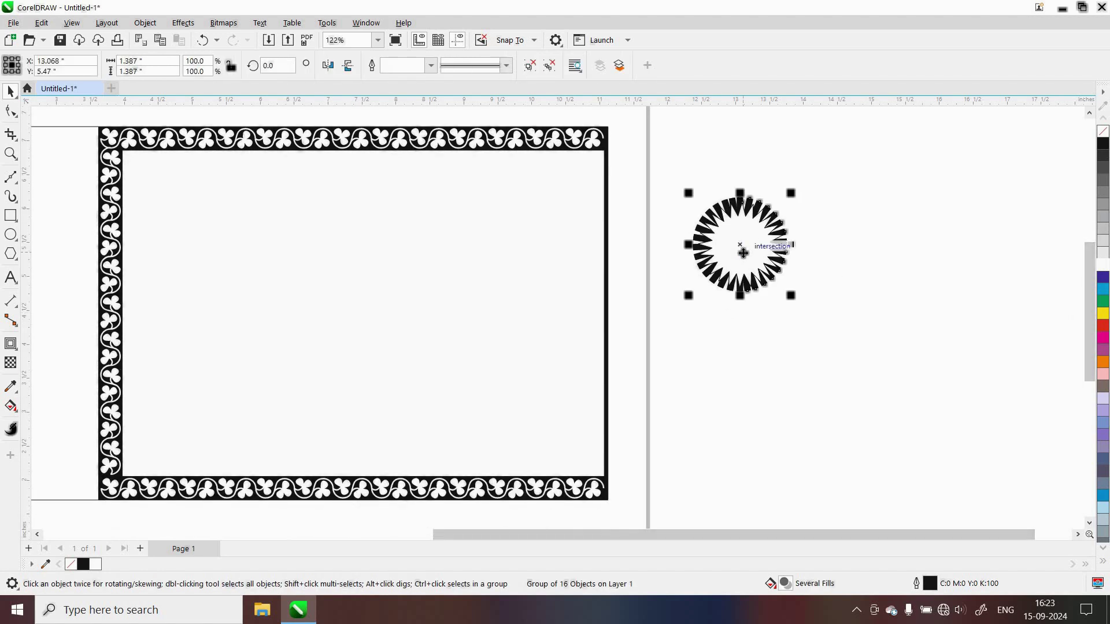
drag(742, 253, 753, 352)
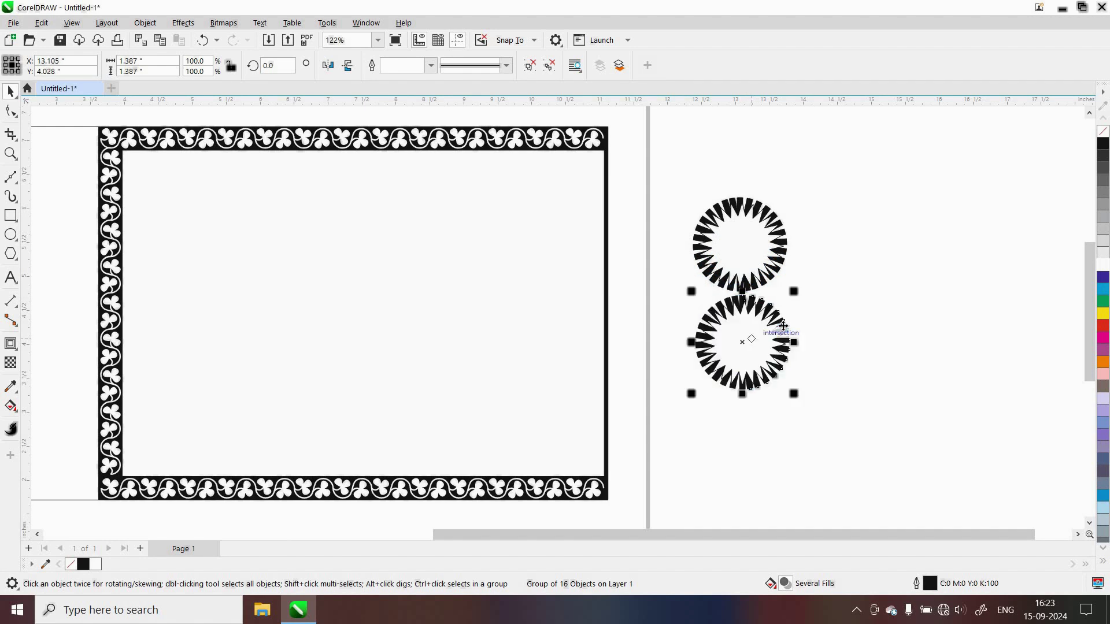
drag(797, 292, 757, 359)
click(792, 370)
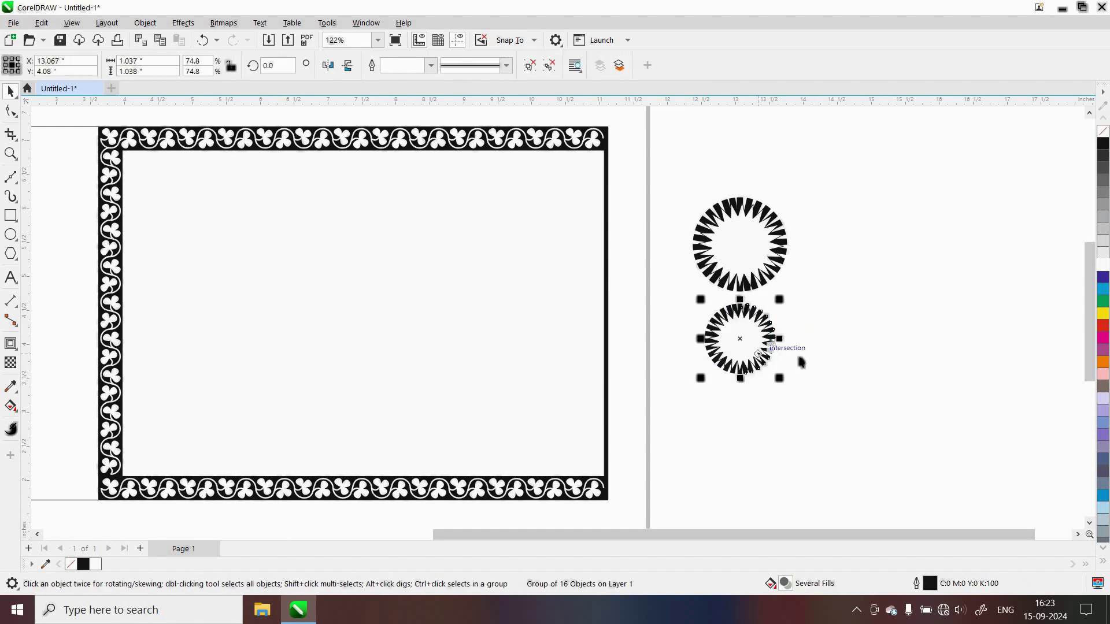
click(779, 363)
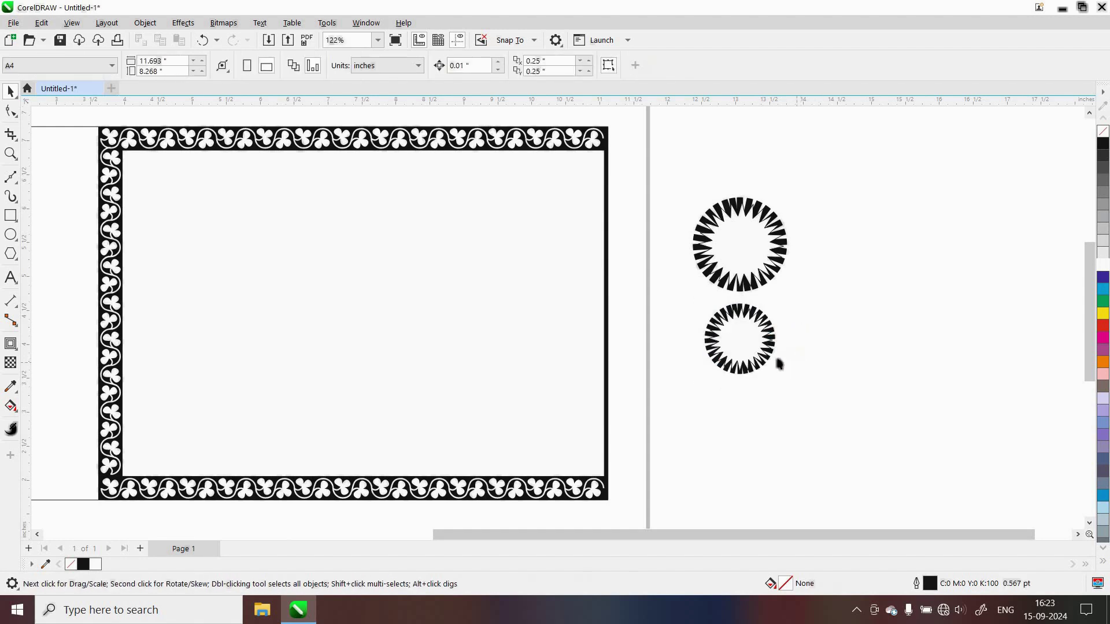
- Place a third ornament below the second, shrink it to about 0.77 inches wide, and centre it under the other two
click(766, 330)
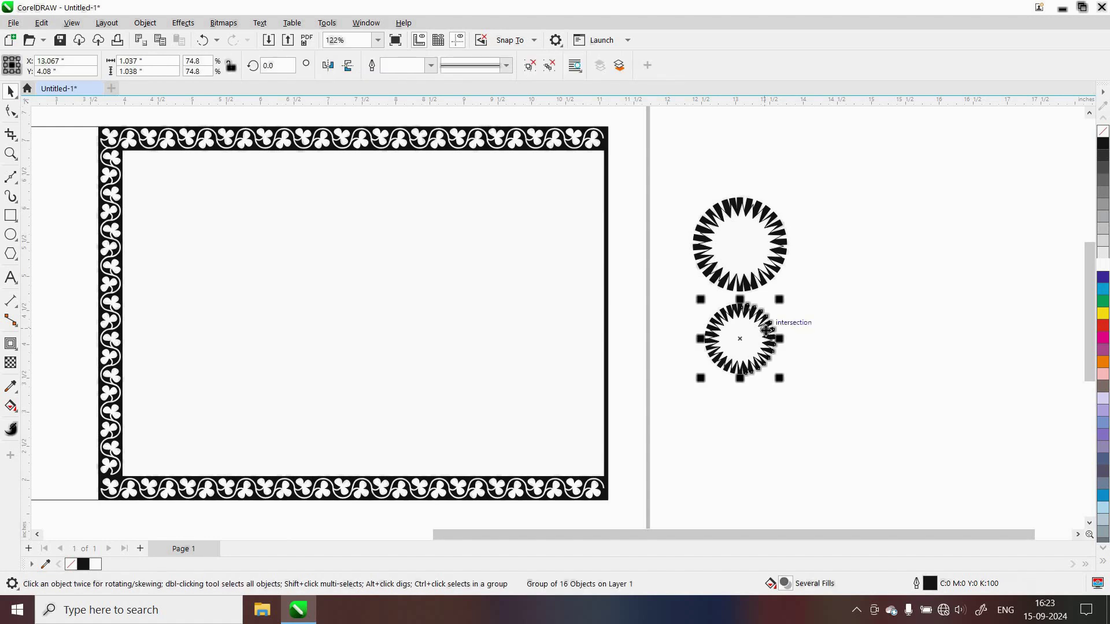
drag(766, 403, 775, 393)
right_click(767, 408)
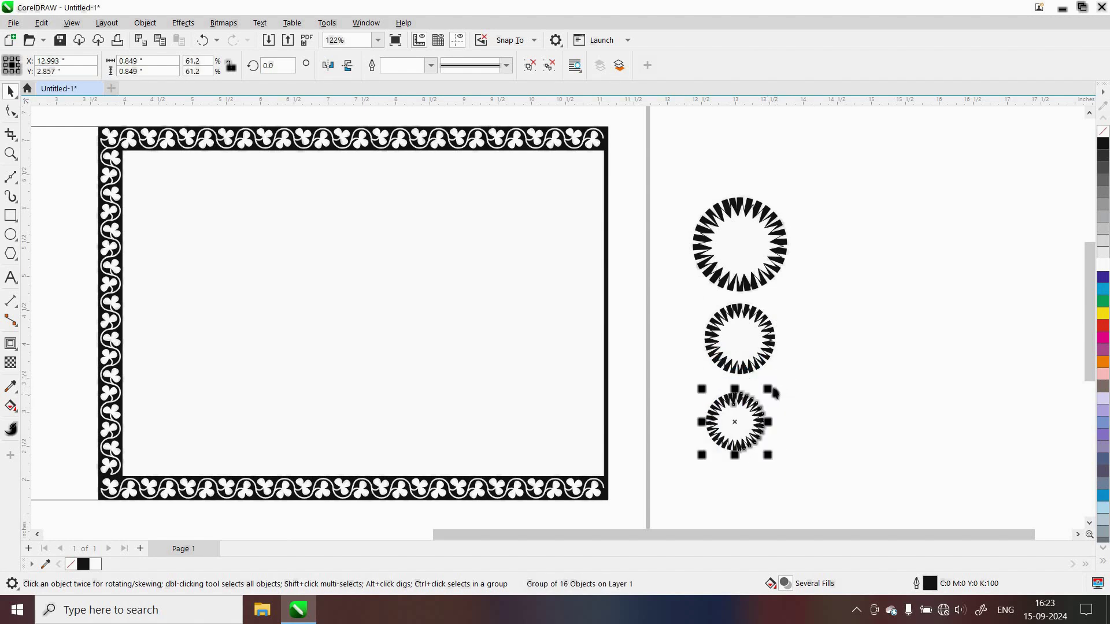
click(770, 397)
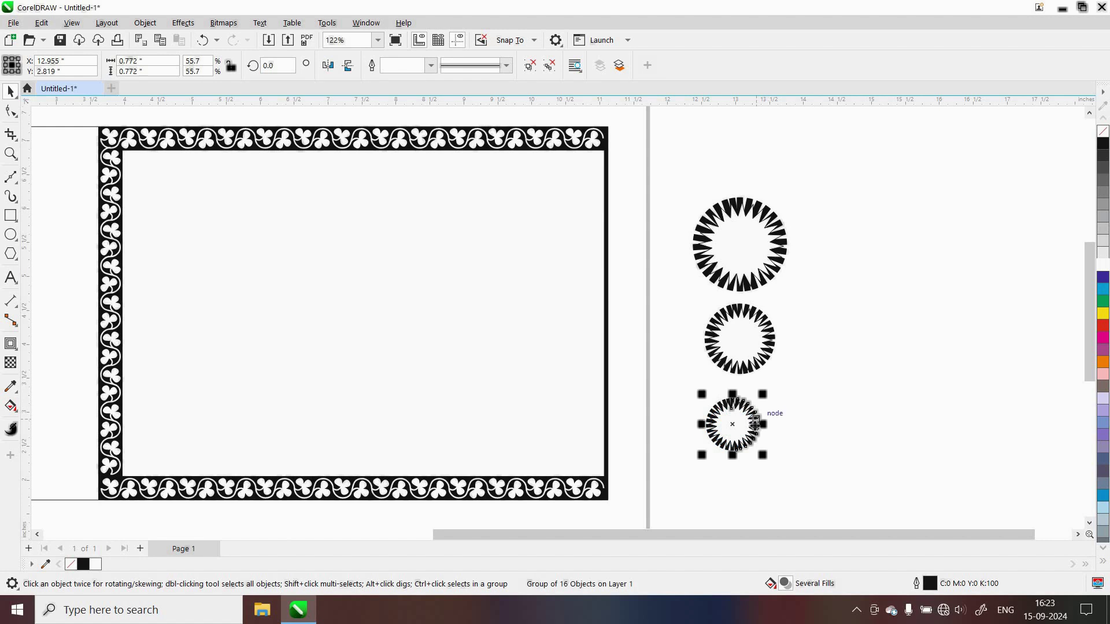
drag(753, 439, 764, 431)
click(786, 422)
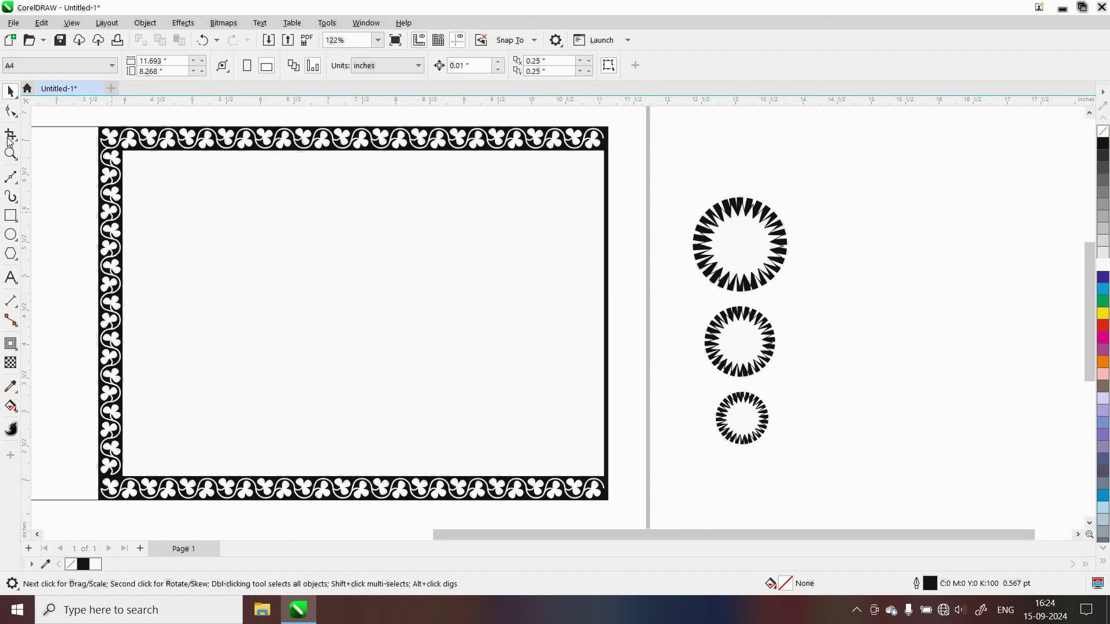
- Draw a straight vertical Freehand line about 4.13 inches long through the left part of the three stacked ornaments
click(17, 183)
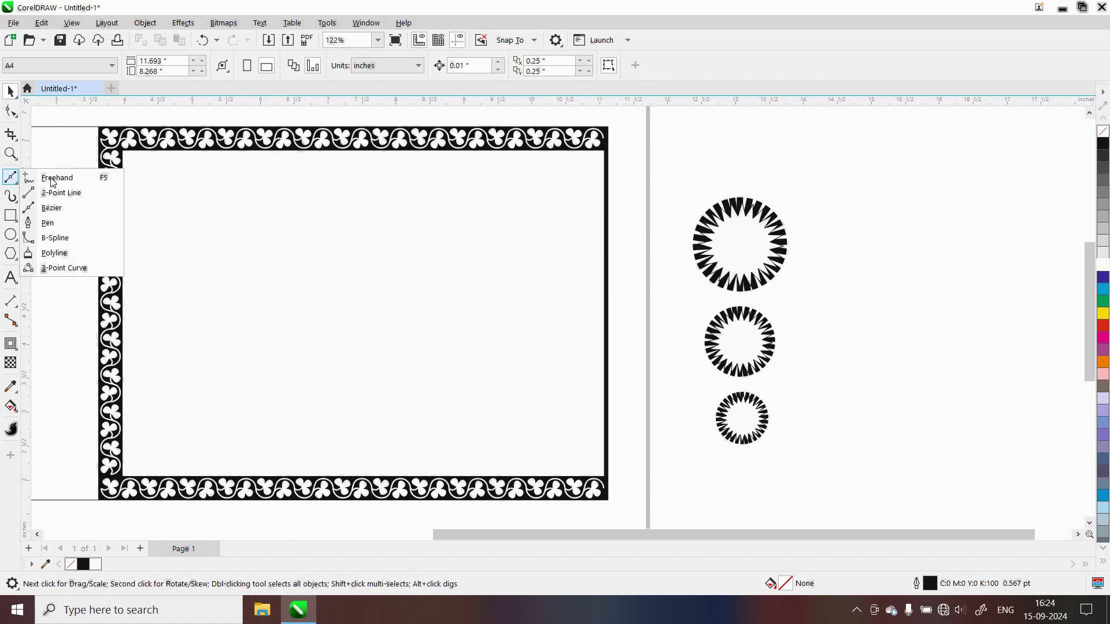
click(723, 188)
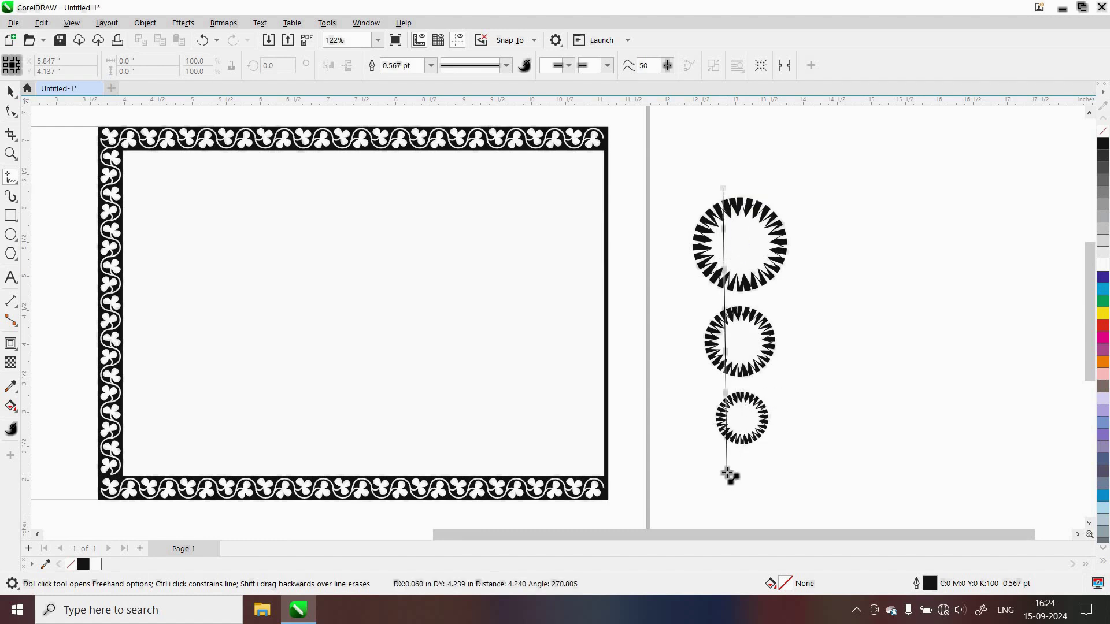
key(ctrl)
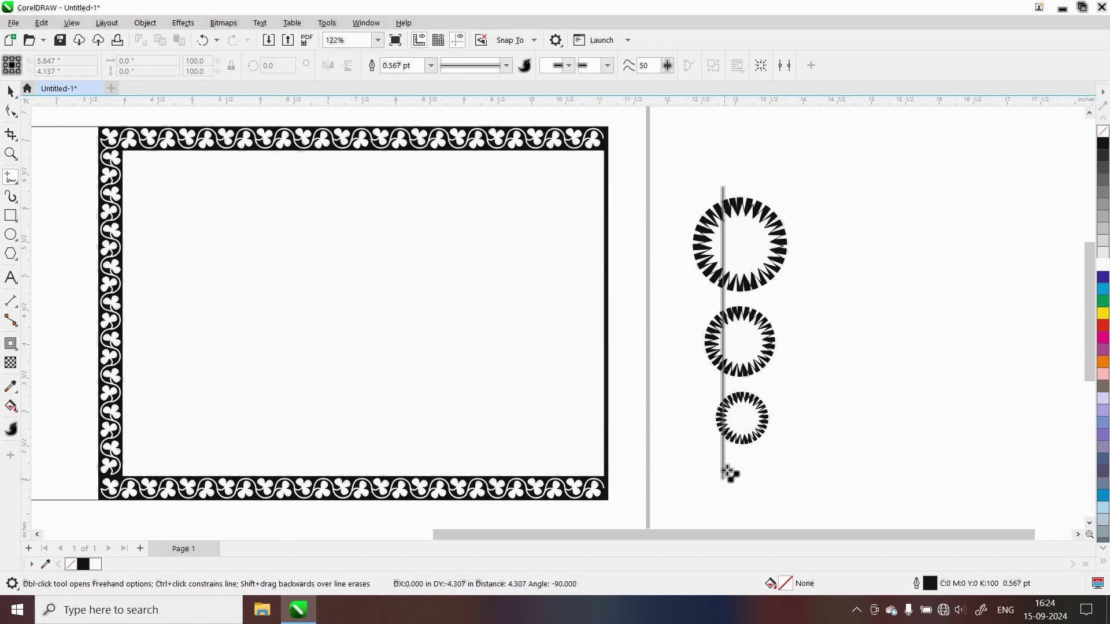
click(723, 470)
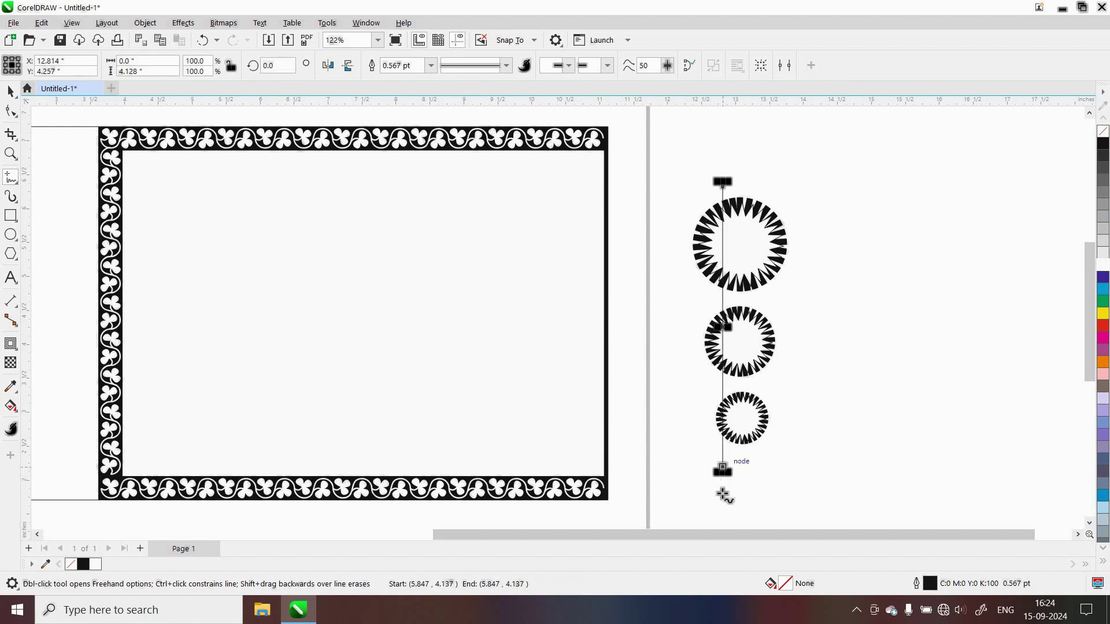
- Set the vertical line's outline width to 2.0 pt and return to the Pick tool
click(431, 65)
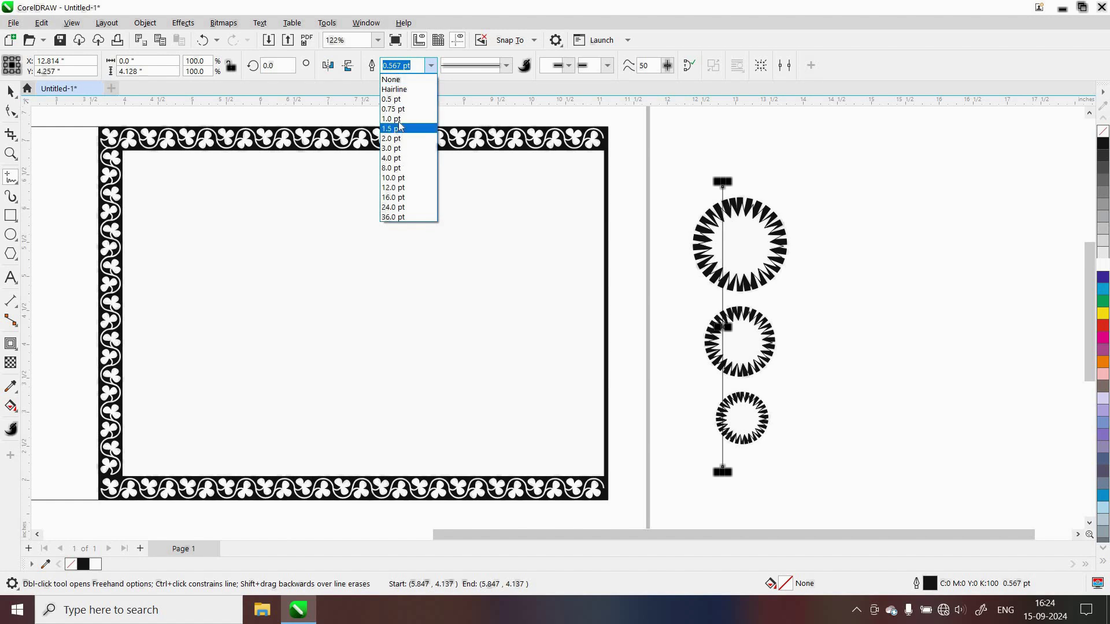
click(395, 118)
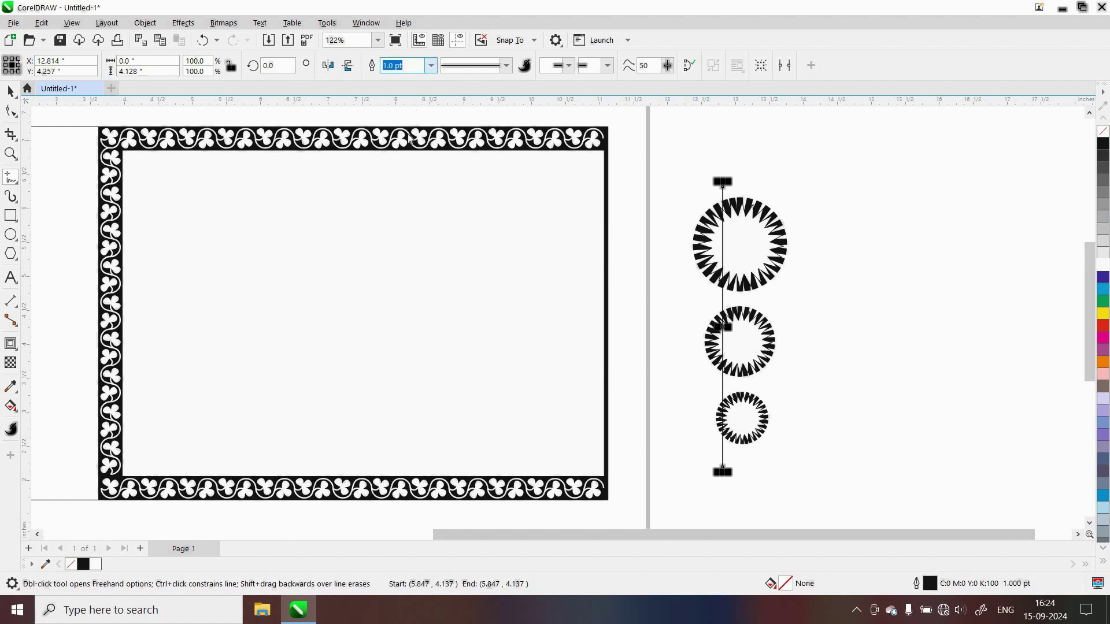
click(431, 67)
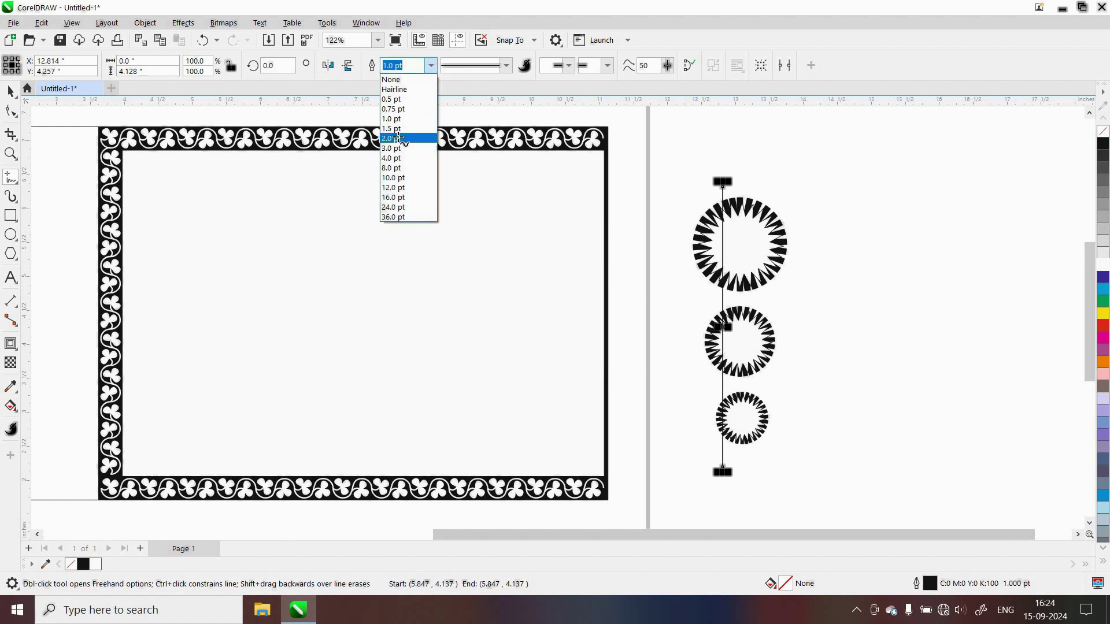
click(396, 138)
key(space)
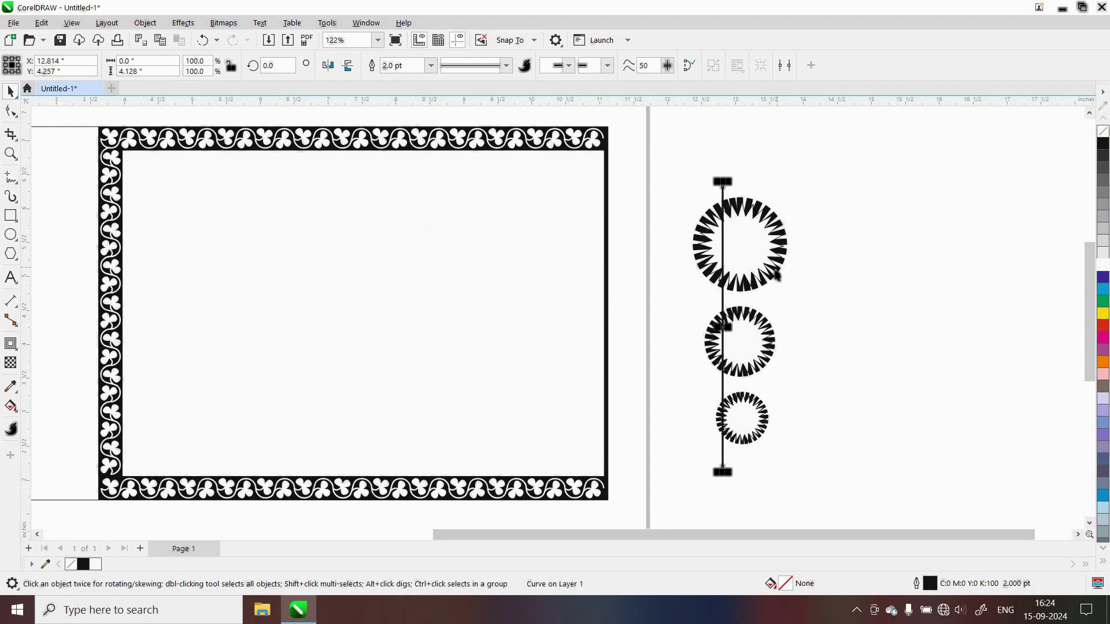
- Nudge the vertical line right and up until its centre is at X 12.954 and Y 4.367 inches
key(ctrl+Right)
key(ctrl+Right)
key(ctrl+Right)
key(ctrl+Right)
key(ctrl+Right)
key(ctrl+Right)
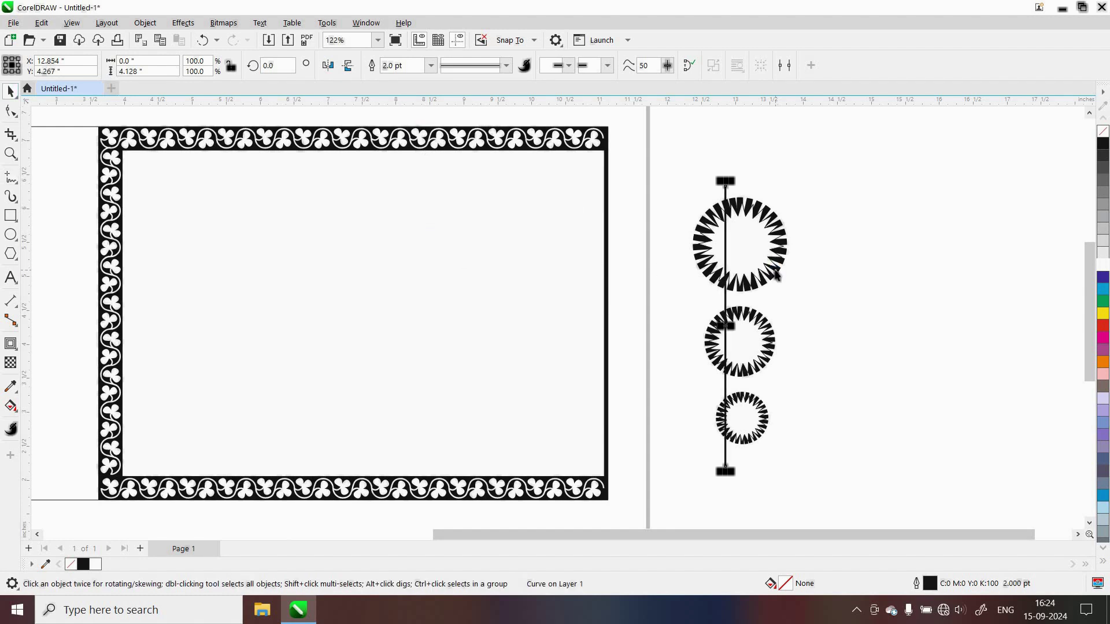
key(ctrl+Right)
key(ctrl+Up)
key(ctrl+Up)
key(ctrl+Up)
key(ctrl+Up)
key(ctrl+Up)
key(ctrl+Up)
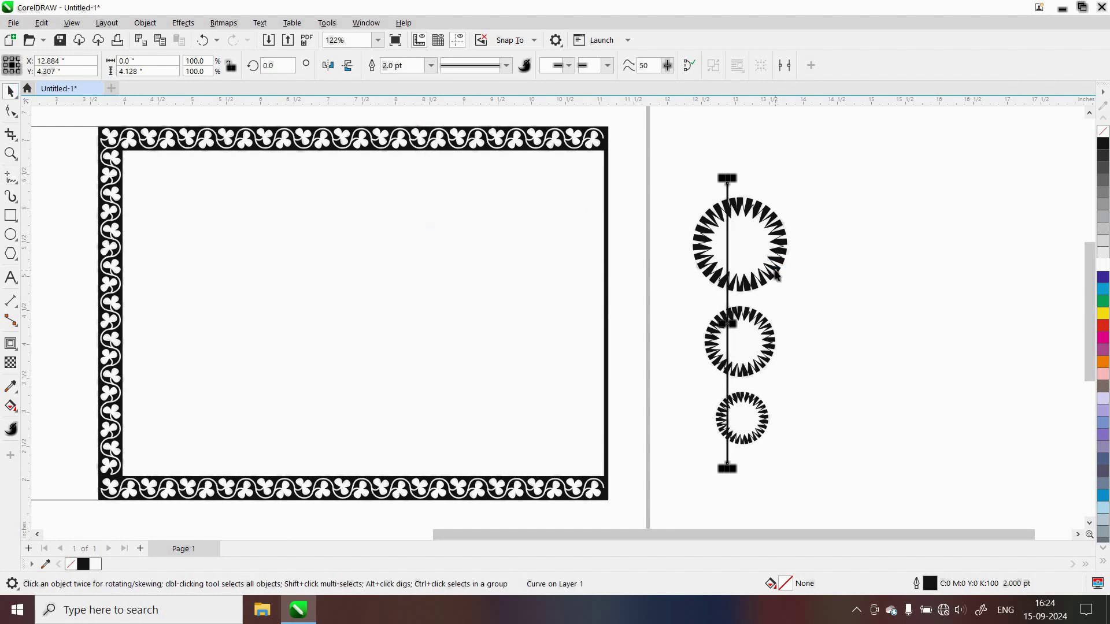
key(ctrl+Up)
key(ctrl+Up)
key(ctrl+Up)
key(ctrl+Up)
key(ctrl+Right)
key(ctrl+Right)
key(ctrl+Right)
key(ctrl+Right)
key(ctrl+Right)
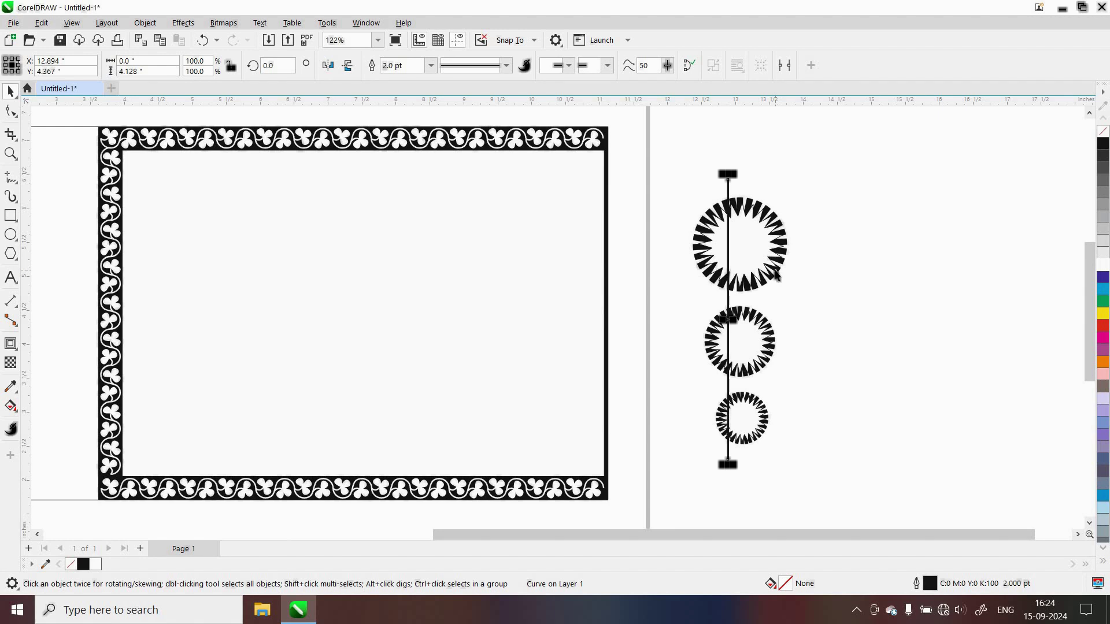
key(ctrl+Right)
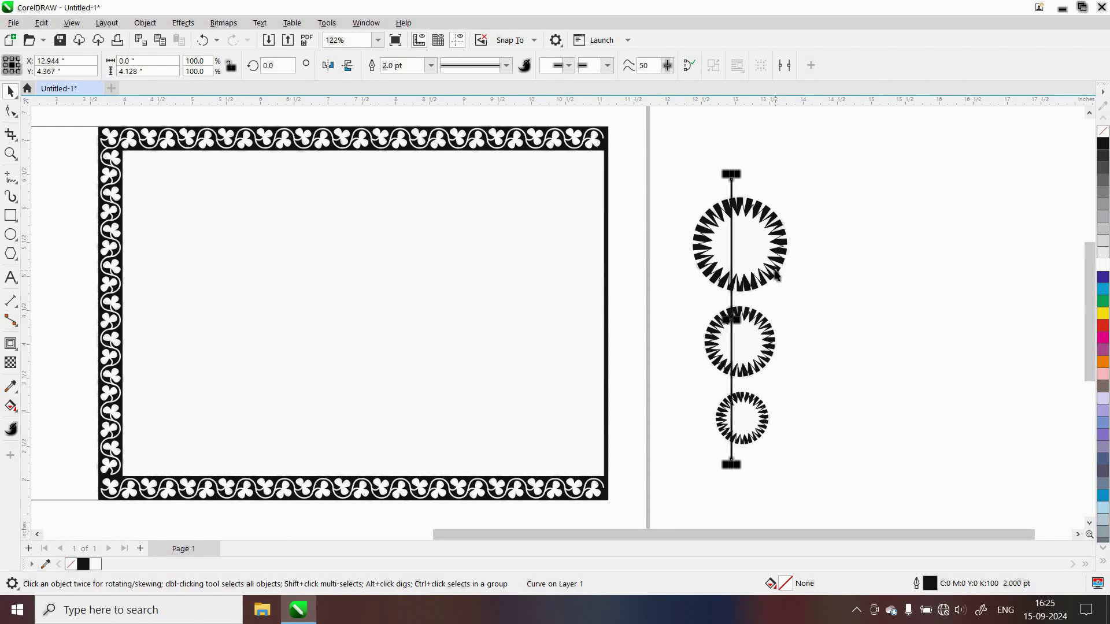
key(ctrl+Right)
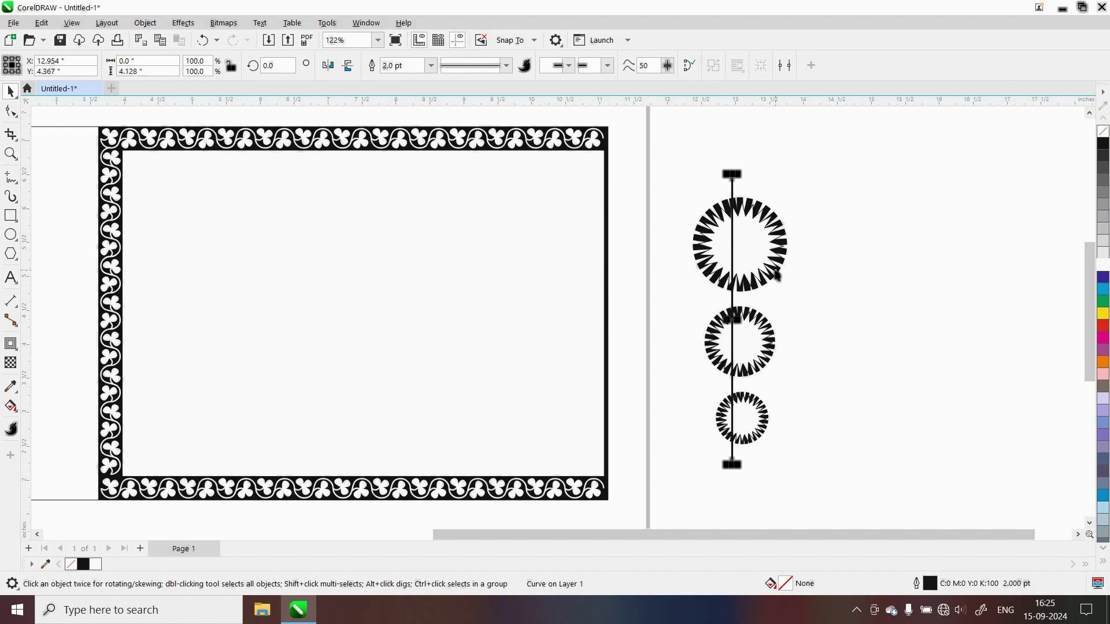
- Duplicate the vertical line and nudge the copy right to X 13.234 inches, parallel to the original
key(ctrl+c)
key(ctrl+v)
key(ctrl+Right)
key(ctrl+Right)
key(ctrl+Right)
key(ctrl+Right)
key(ctrl+Right)
key(ctrl+Right)
key(ctrl+Right)
key(ctrl+Right)
key(ctrl+Right)
key(ctrl+Right)
key(ctrl+Right)
key(ctrl+Right)
key(ctrl+Right)
key(ctrl+Right)
key(ctrl+Right)
key(ctrl+Right)
key(ctrl+Right)
key(ctrl+Right)
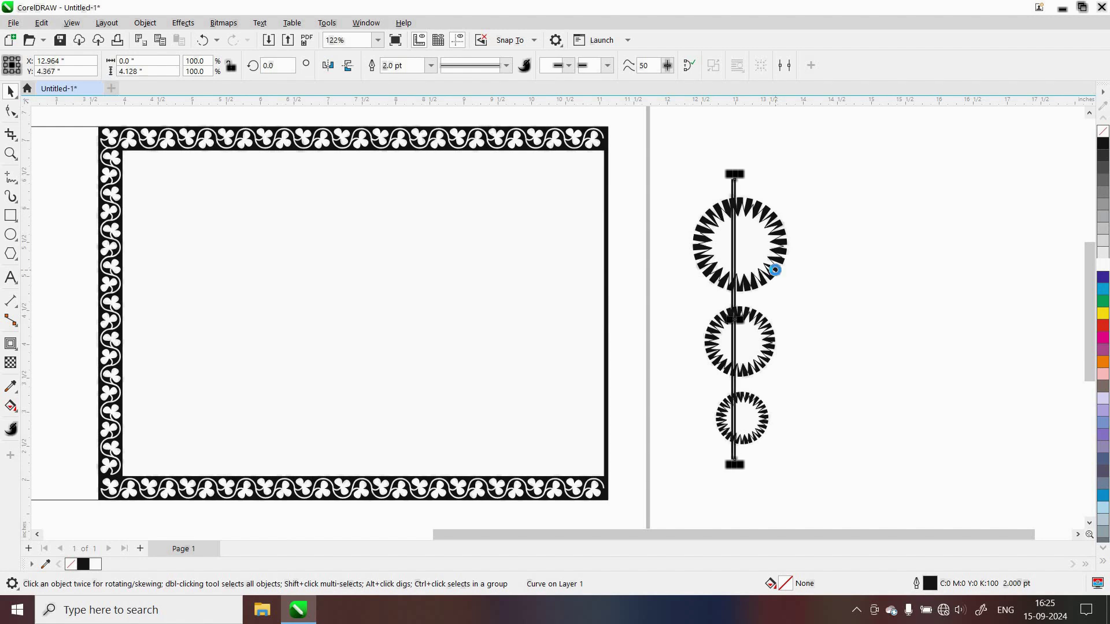
key(ctrl+Right)
key(ctrl+Right)
key(ctrl+Right)
key(ctrl+Right)
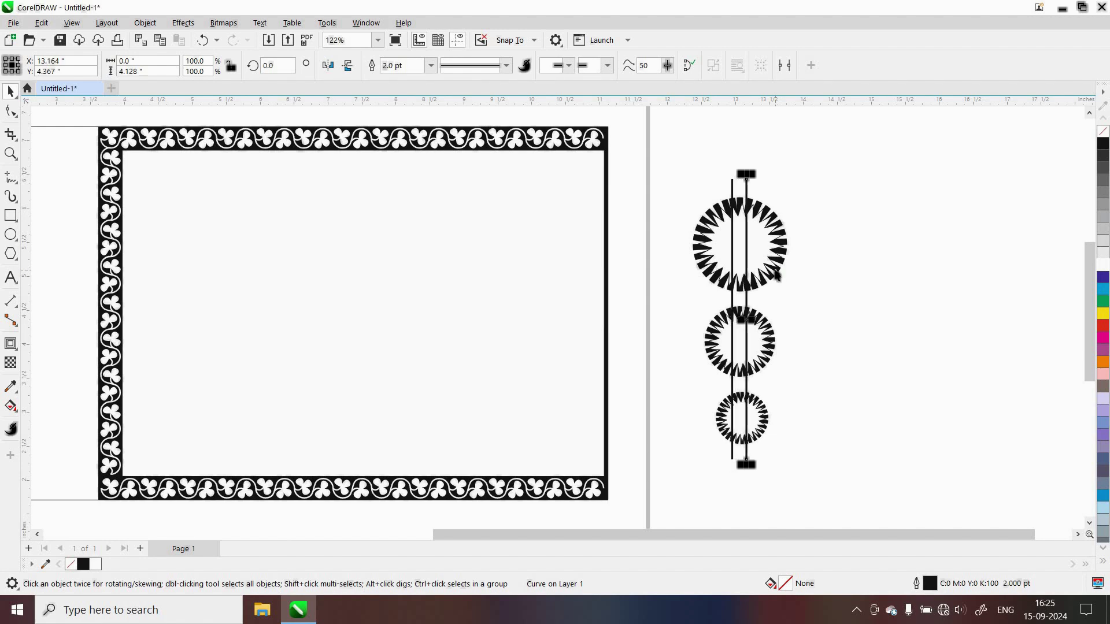
key(ctrl+Right)
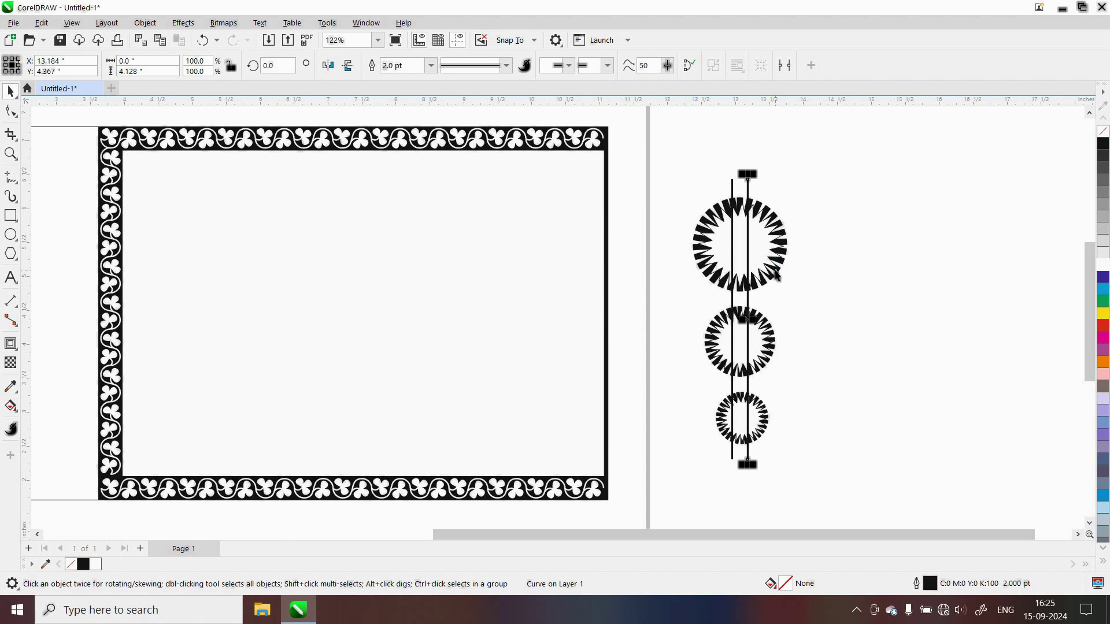
key(ctrl+Right)
key(ctrl+Right)
key(ctrl+Right)
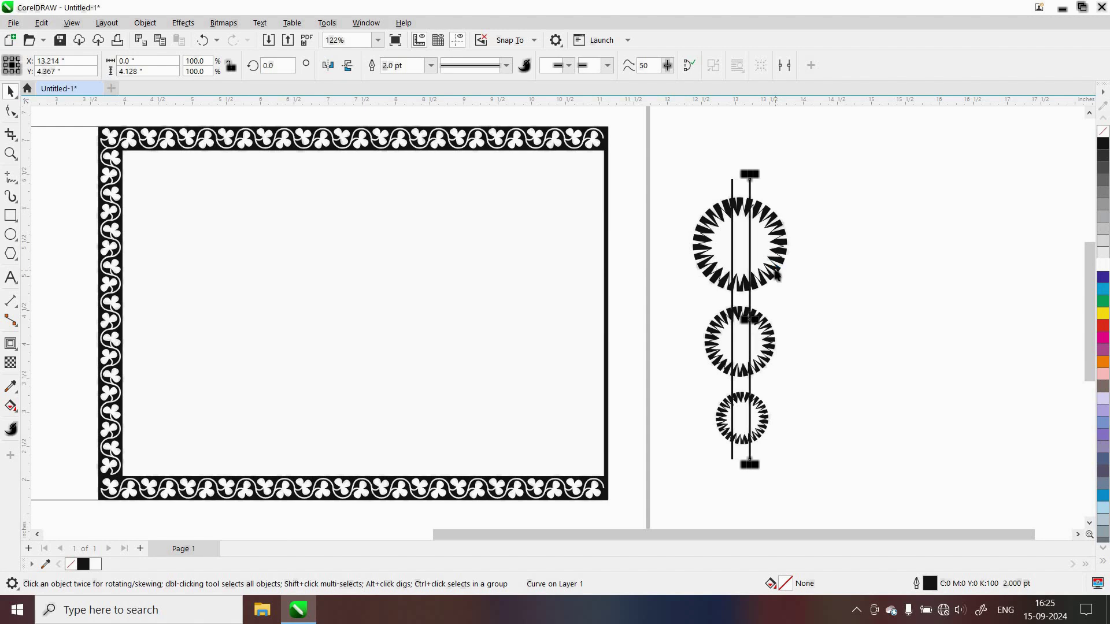
key(ctrl+Right)
key(ctrl+Right)
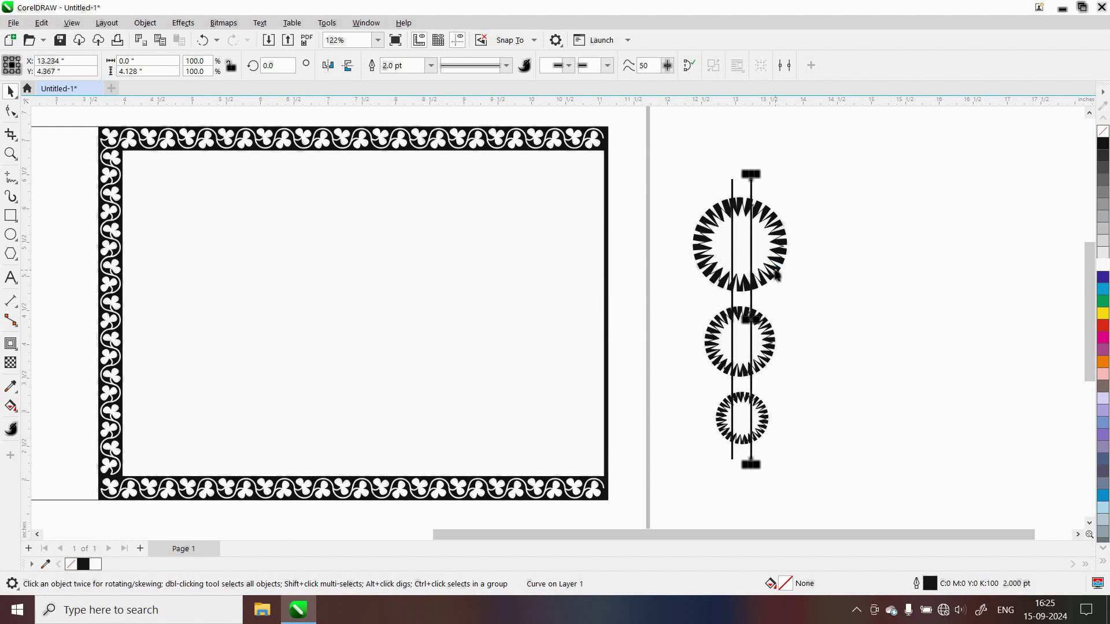
- Send both vertical lines to the back, behind the three burst ornaments
shift+click(732, 188)
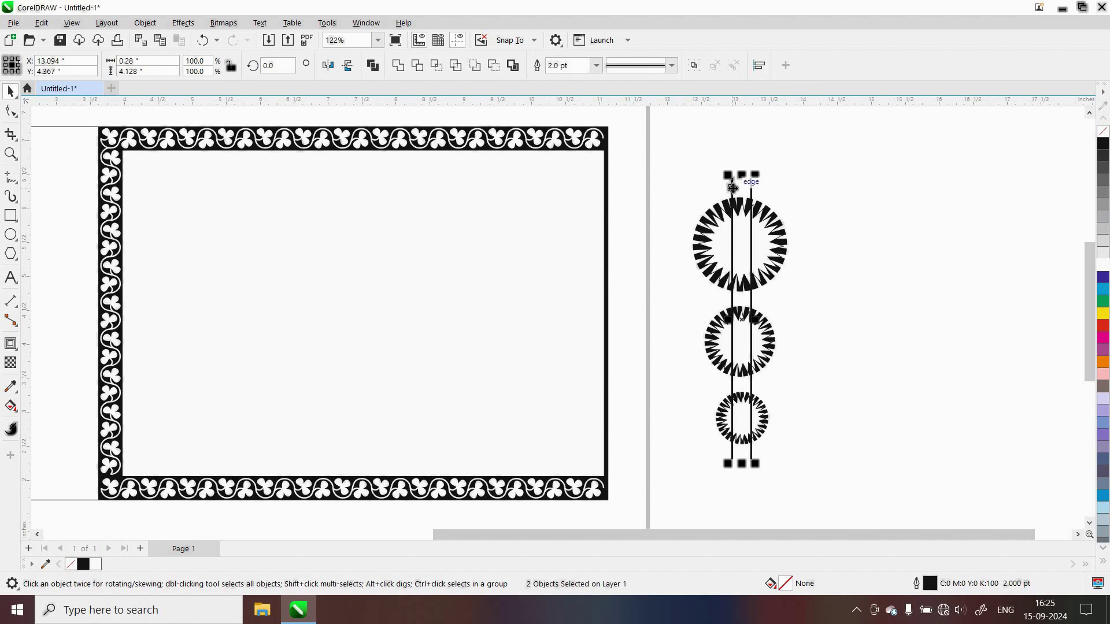
key(shift+Page_Down)
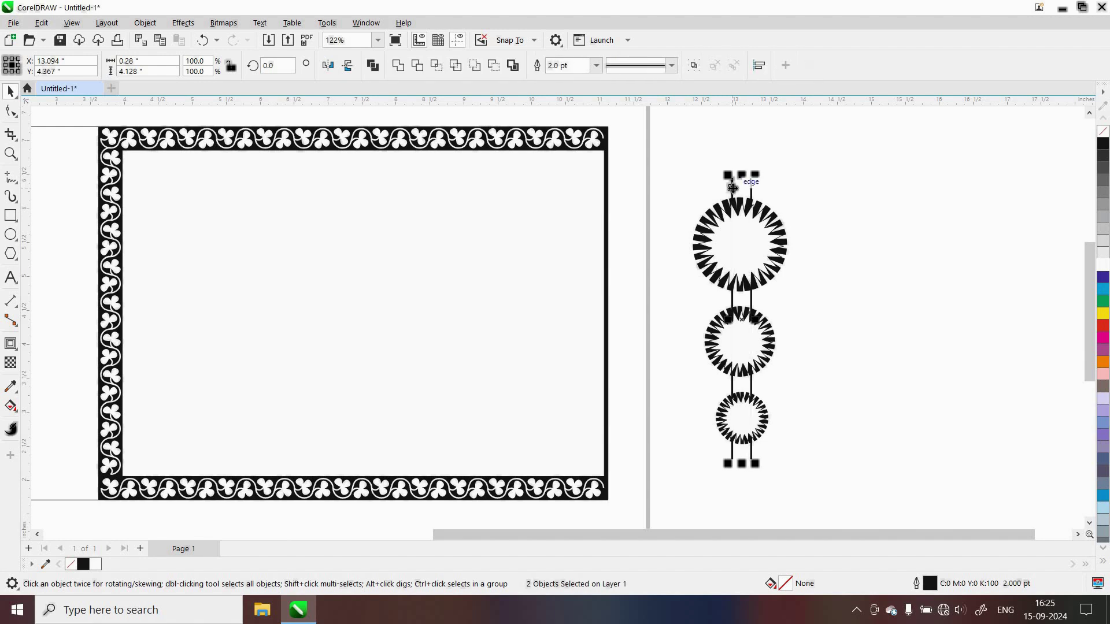
click(825, 349)
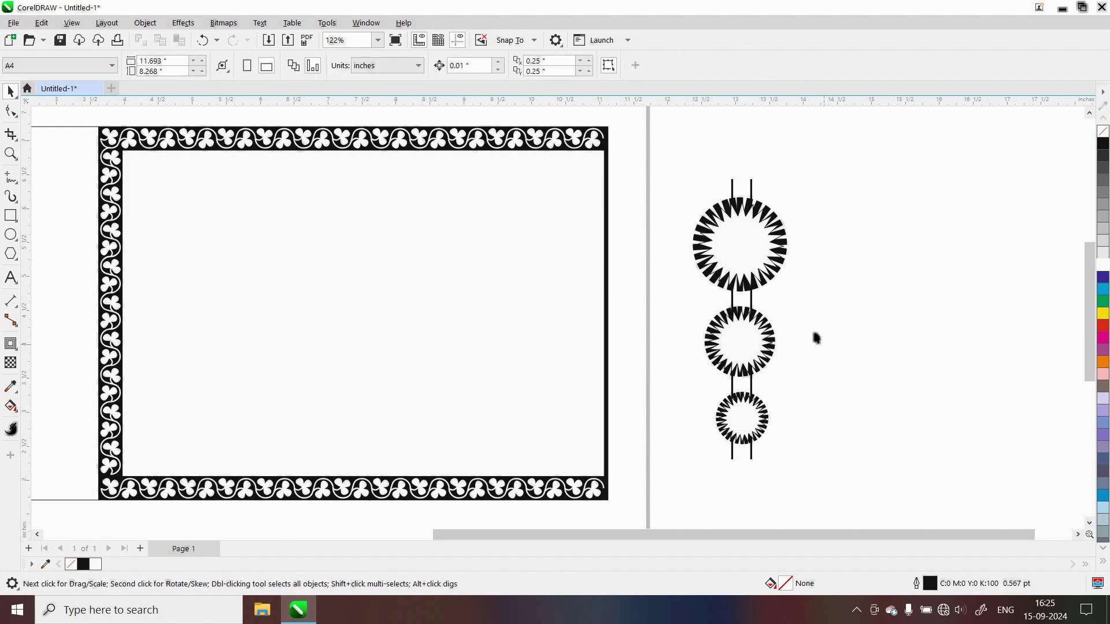
- Copy the smallest burst ornament, scale the copy to 0.2 inches and place it at the left line's lower end
click(746, 418)
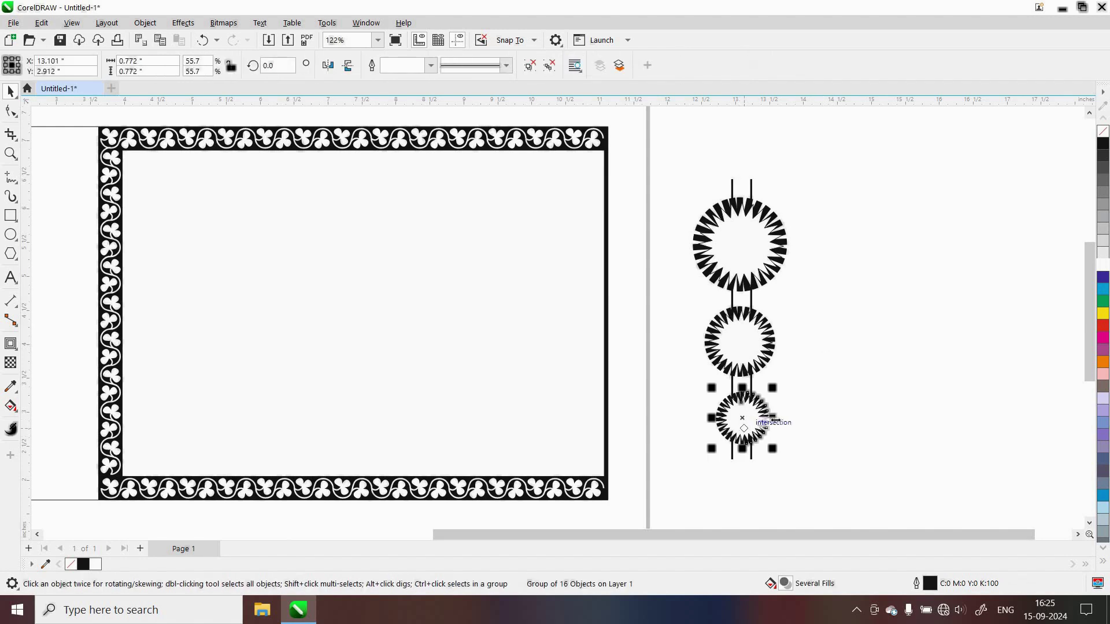
scroll(739, 451, up, 3)
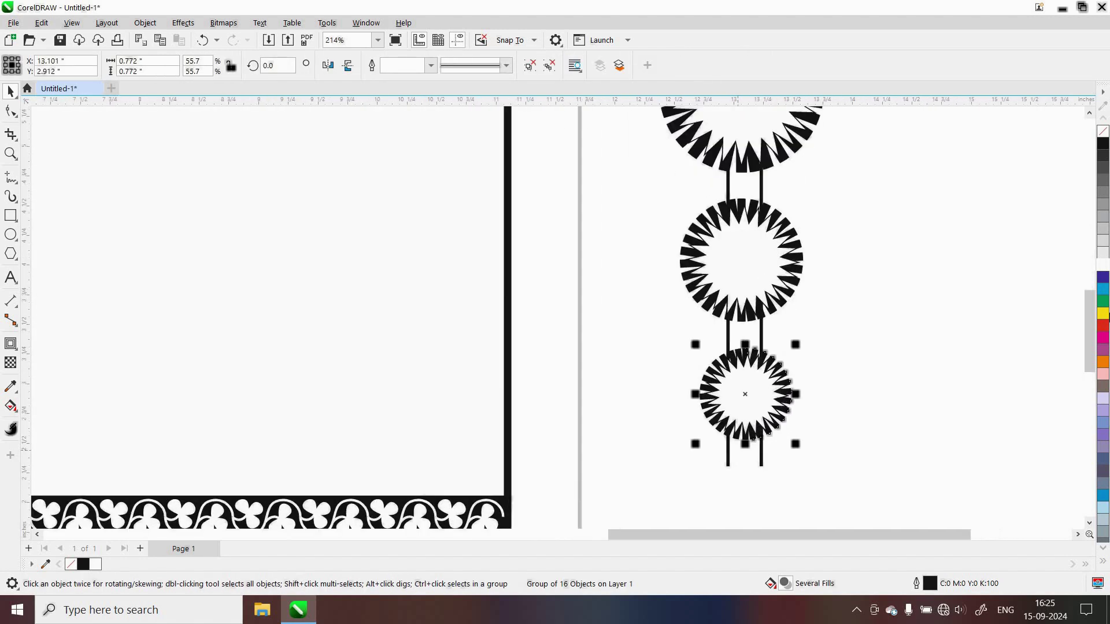
scroll(1089, 349, down, 3)
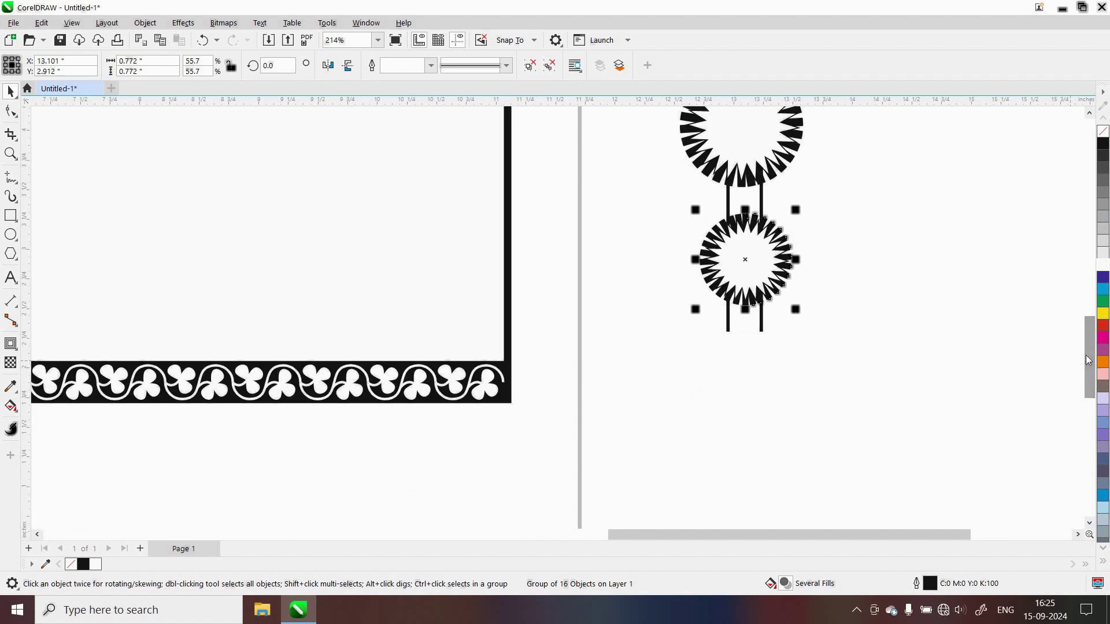
drag(769, 253, 732, 347)
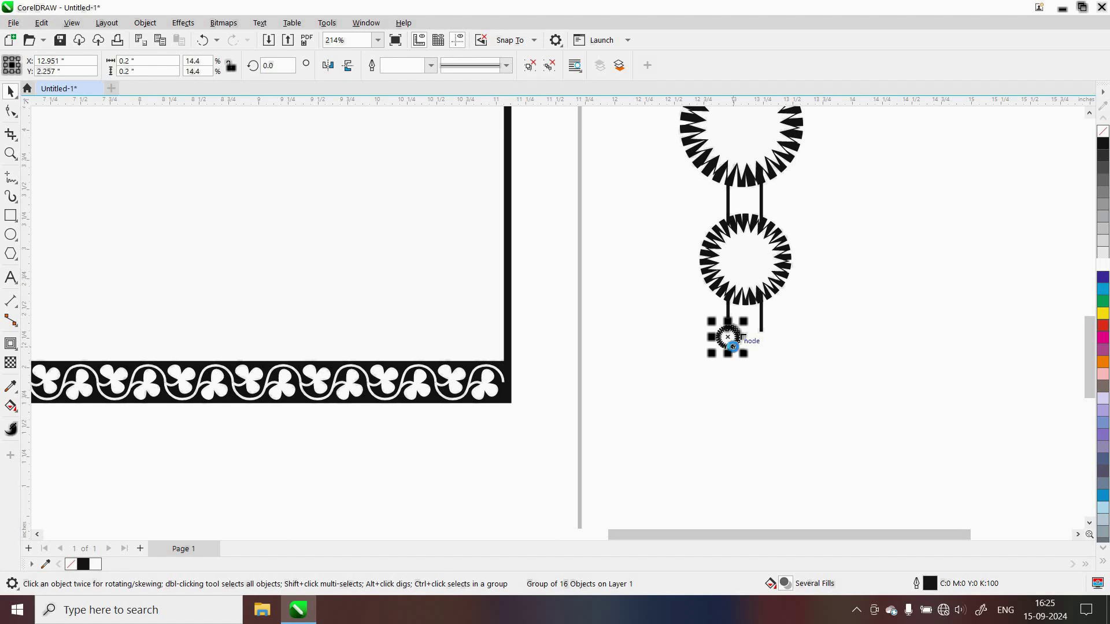
- Duplicate the 0.2-inch ornament onto the lower end of the right vertical line
drag(729, 342, 763, 345)
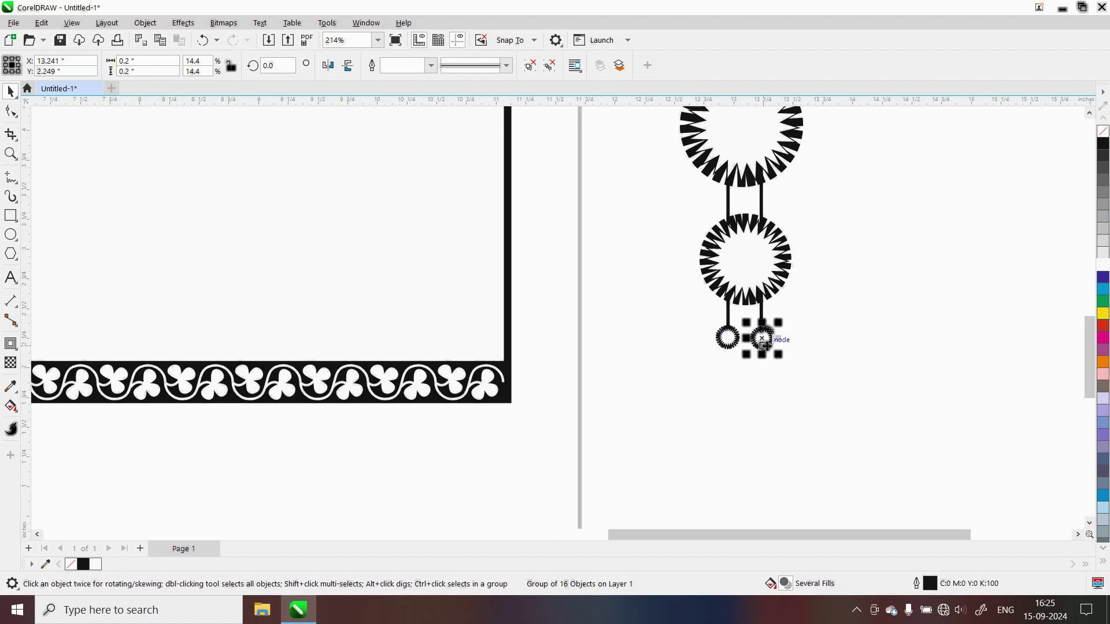
click(847, 347)
scroll(913, 253, down, 2)
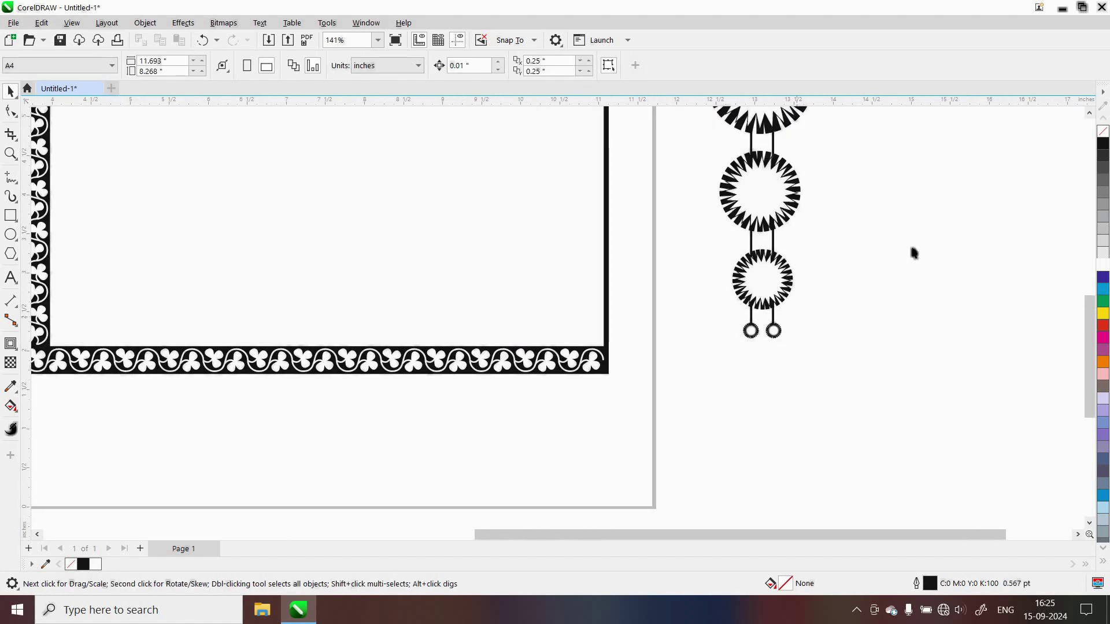
scroll(957, 281, down, 1)
scroll(1090, 333, up, 3)
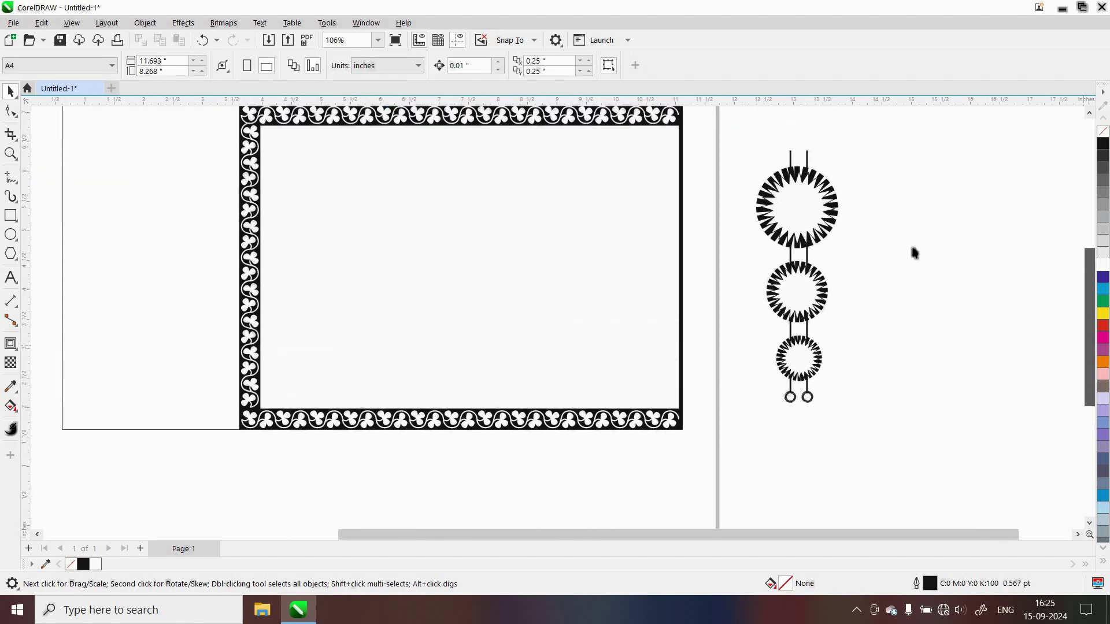
- Group the complete ornament column with its lines and scale it down to about 64.2%
drag(884, 431, 873, 462)
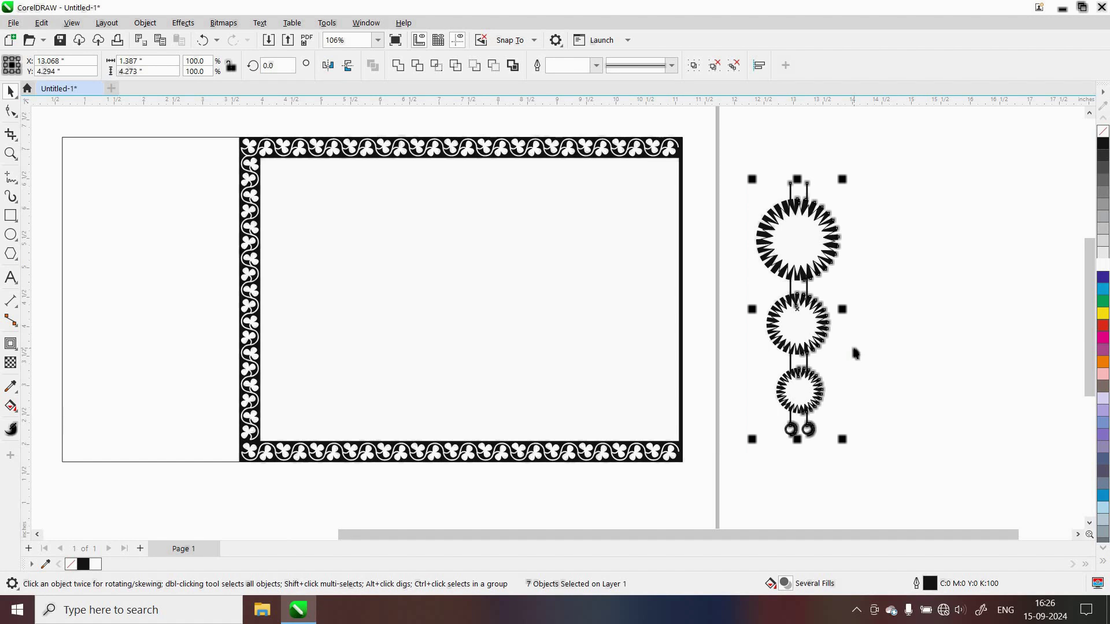
key(ctrl+g)
drag(843, 440, 809, 345)
- Place the grouped ornament column inside the frame's upper right corner, hanging from the top border
click(721, 310)
drag(784, 272, 648, 245)
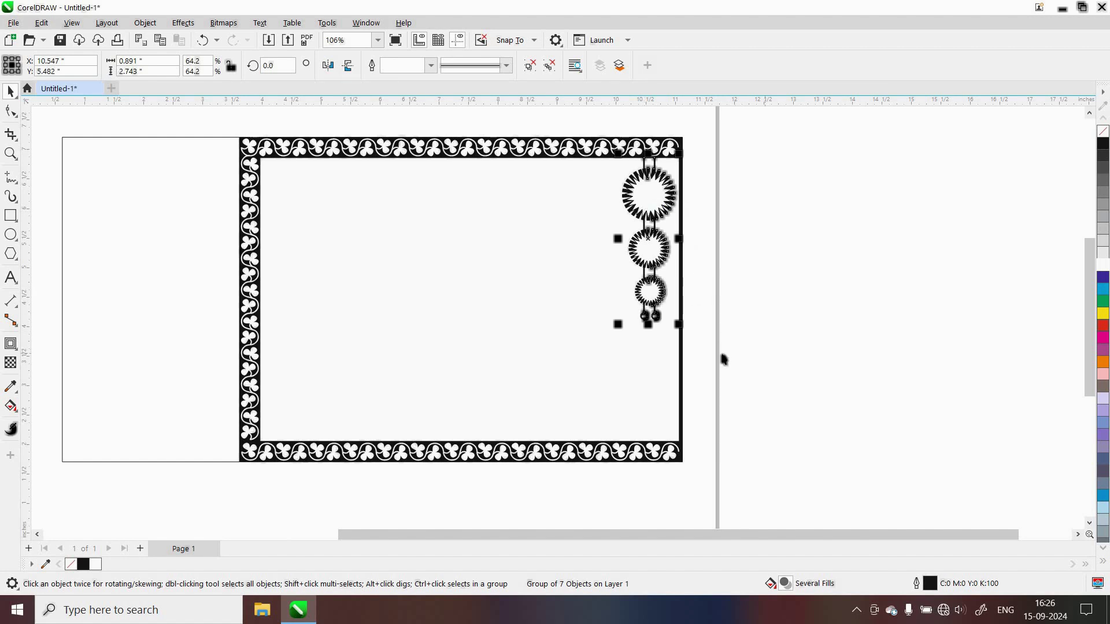
click(601, 341)
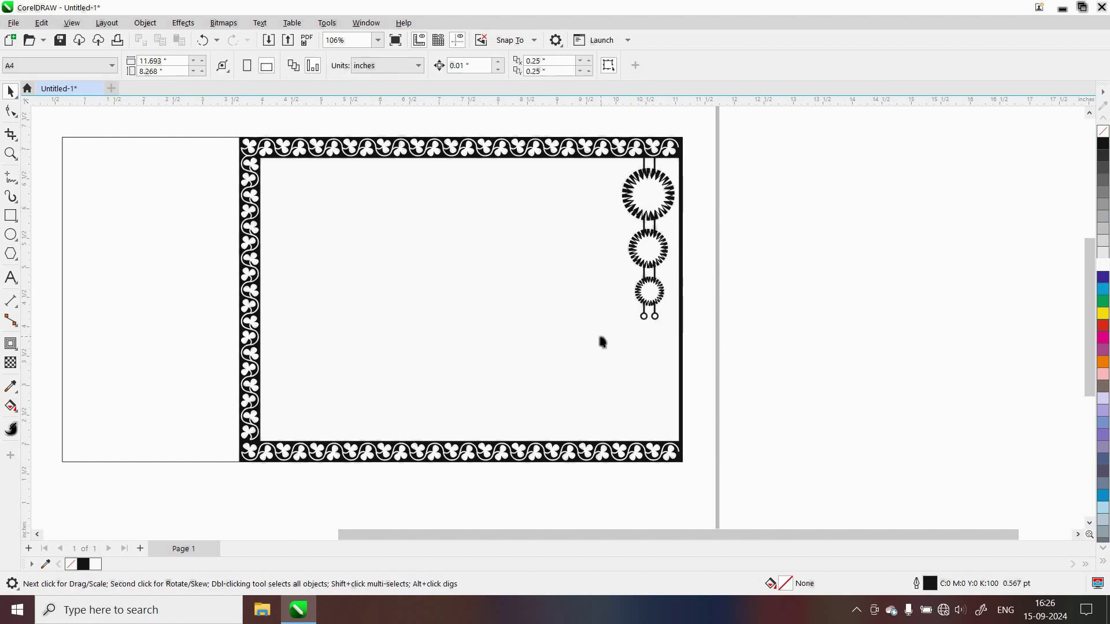
- Import the floral image 19.png at about 5.01 inches square and place it beside the page
click(526, 323)
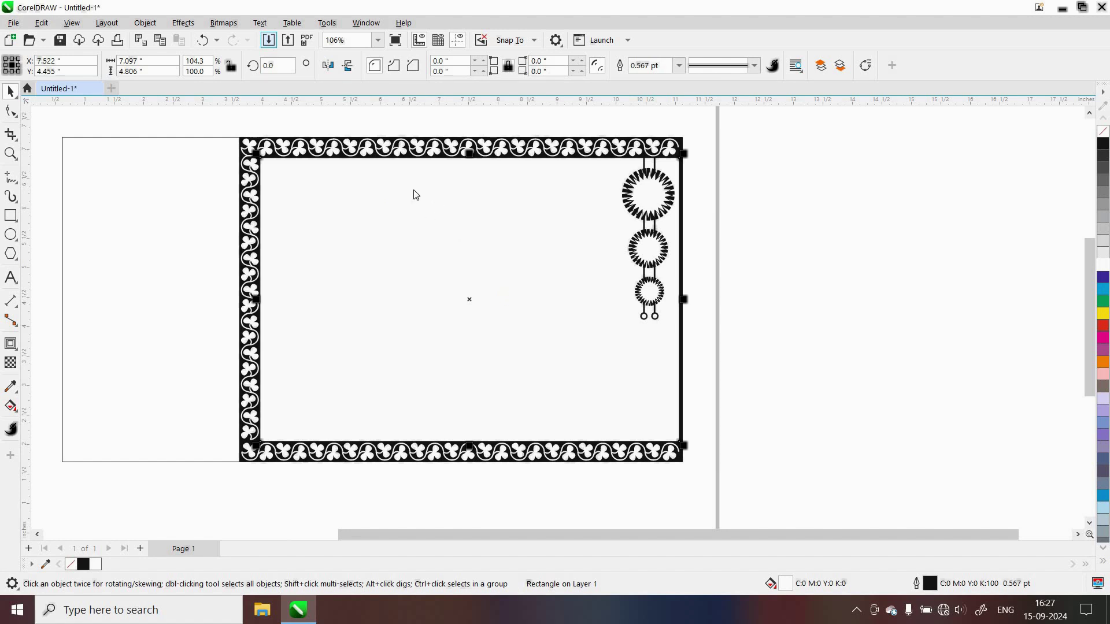
key(ctrl+i)
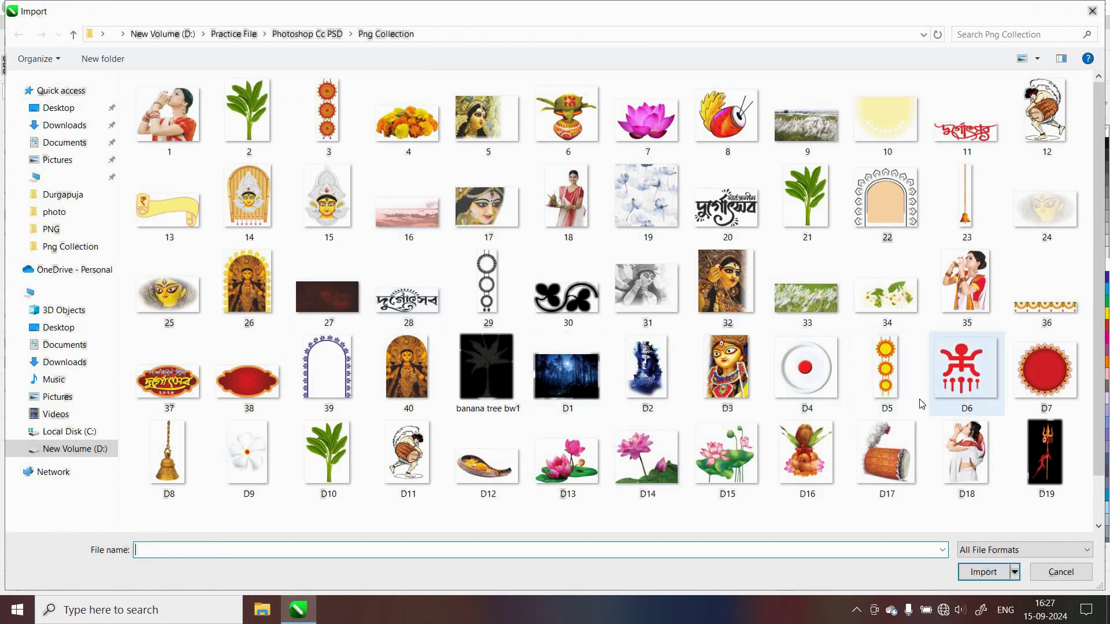
scroll(921, 404, down, 2)
double_click(647, 144)
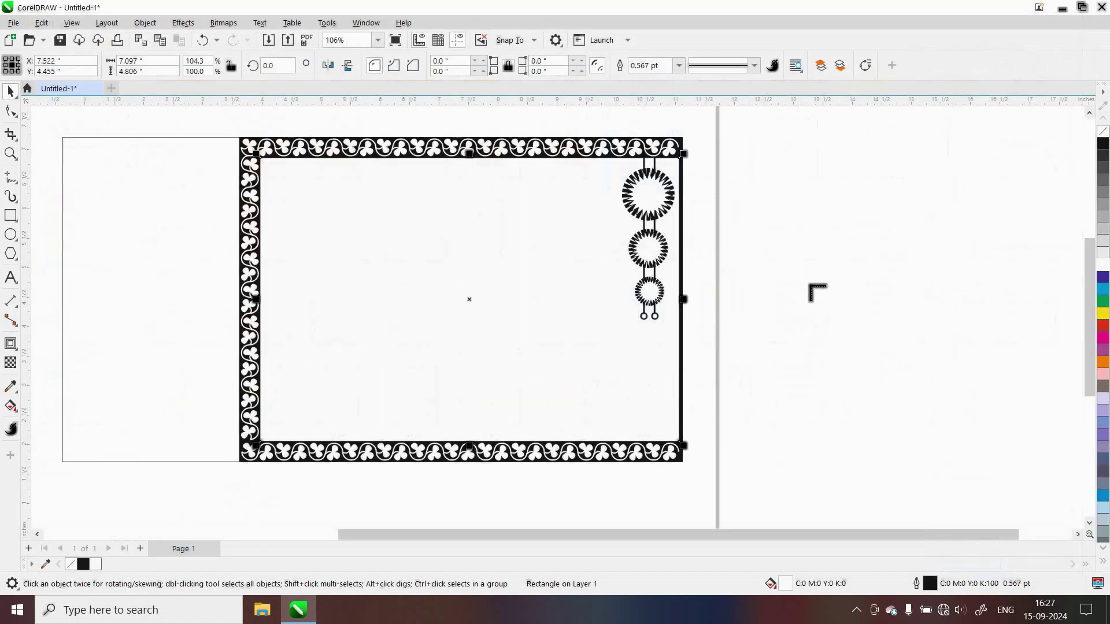
mouse_move(750, 179)
mouse_down()
mouse_move(917, 413)
mouse_move(1004, 509)
mouse_move(1045, 501)
mouse_up()
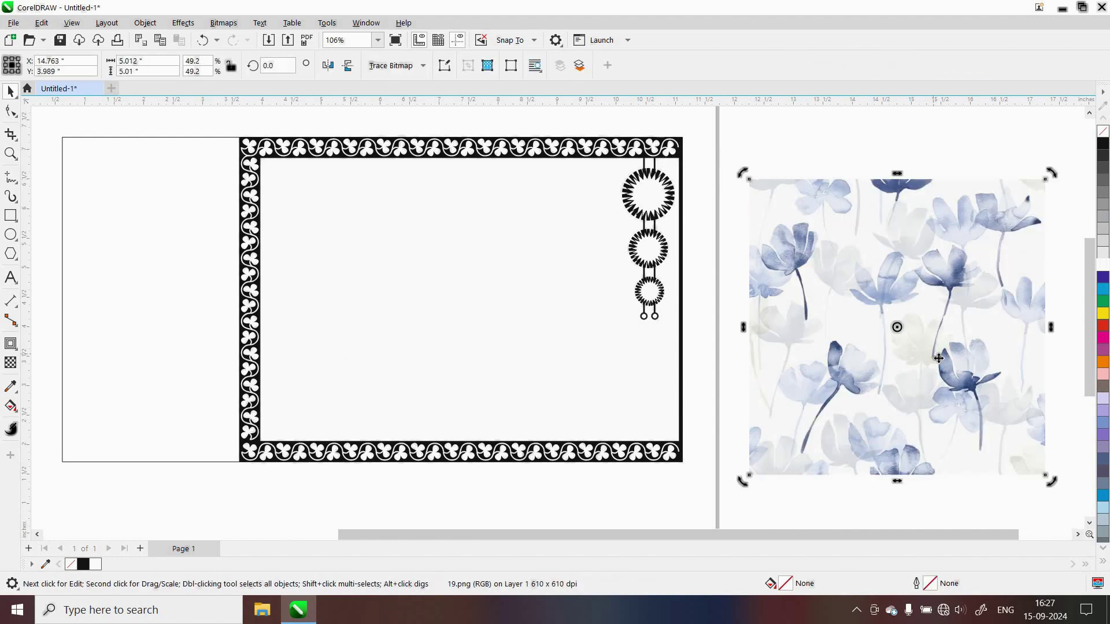
drag(938, 358, 930, 351)
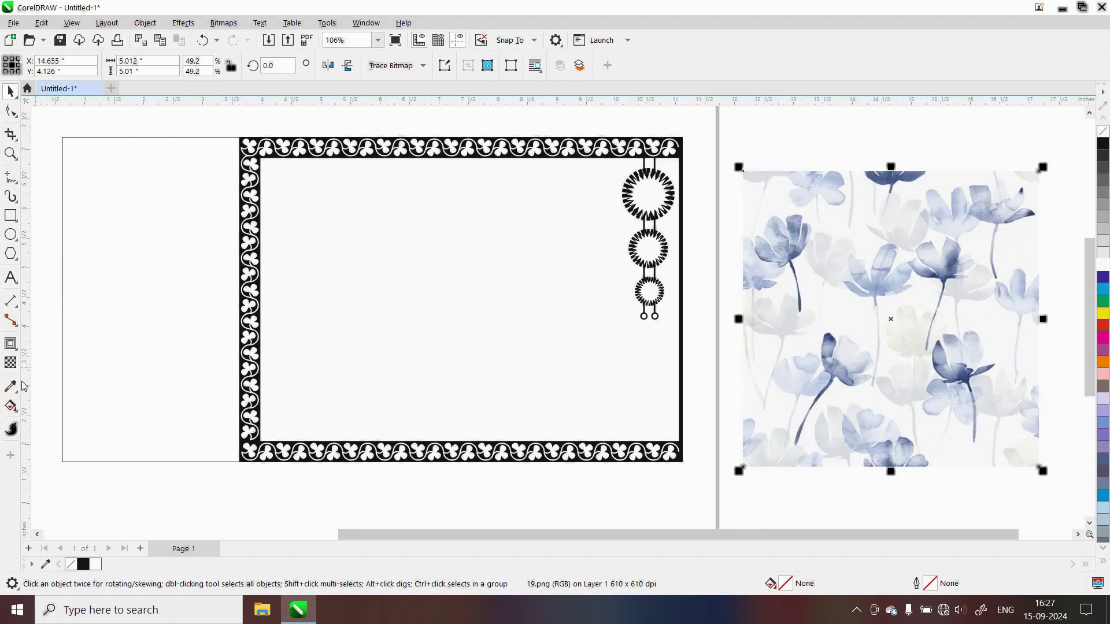
- Apply a uniform transparency of 85 to the floral image and return to the Pick tool
click(10, 362)
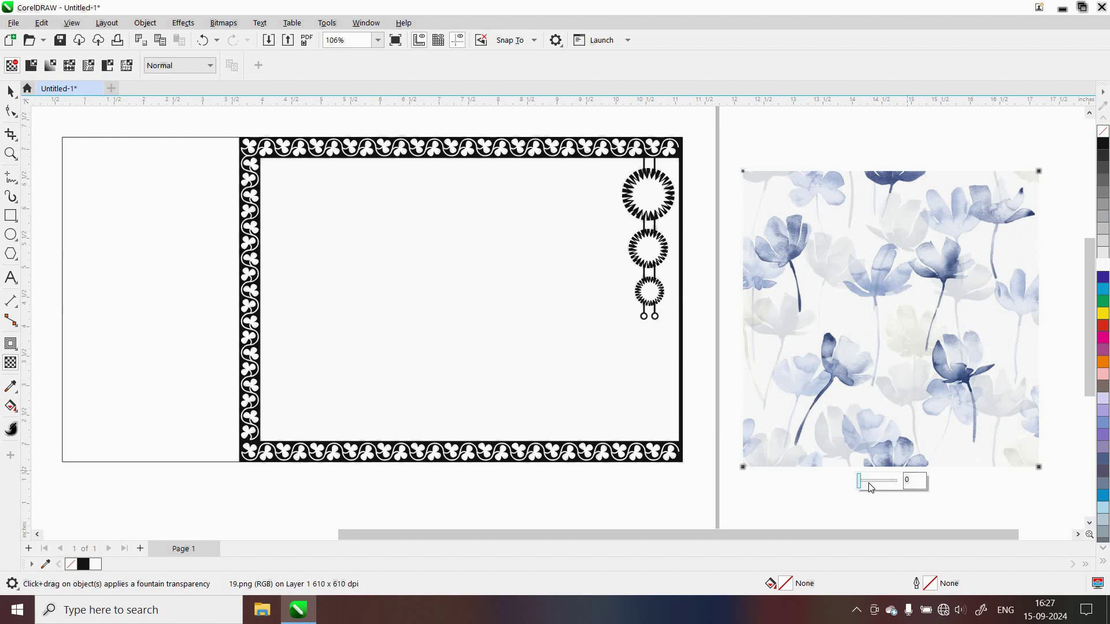
drag(871, 487, 891, 486)
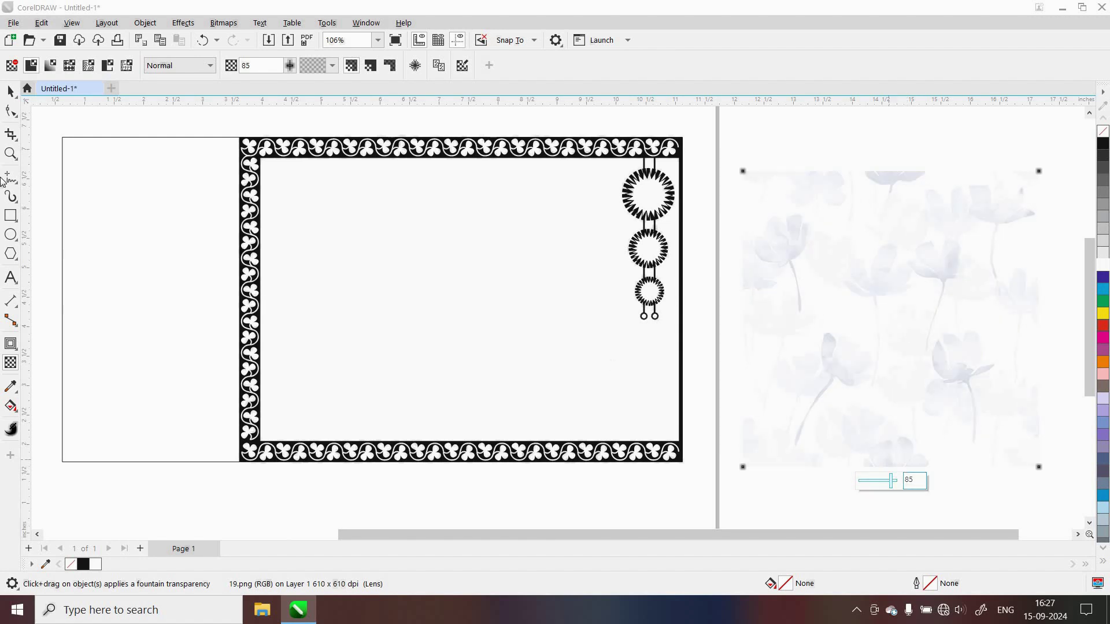
click(10, 91)
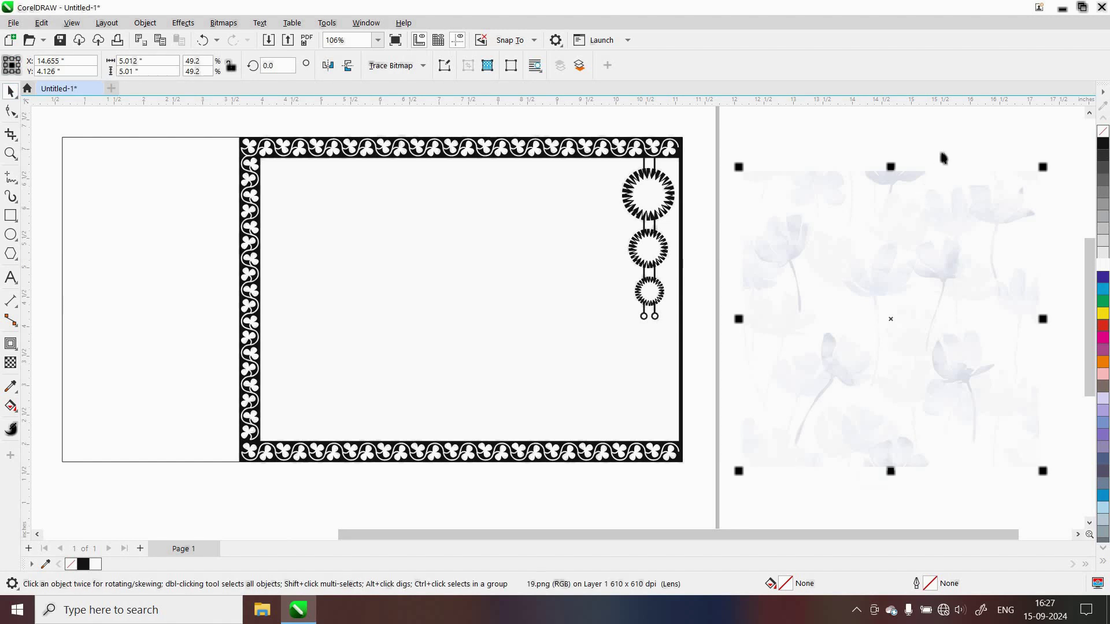
- PowerClip the faded floral image inside the frame's inner rectangle
key(Escape)
click(893, 343)
right_click(884, 354)
click(937, 393)
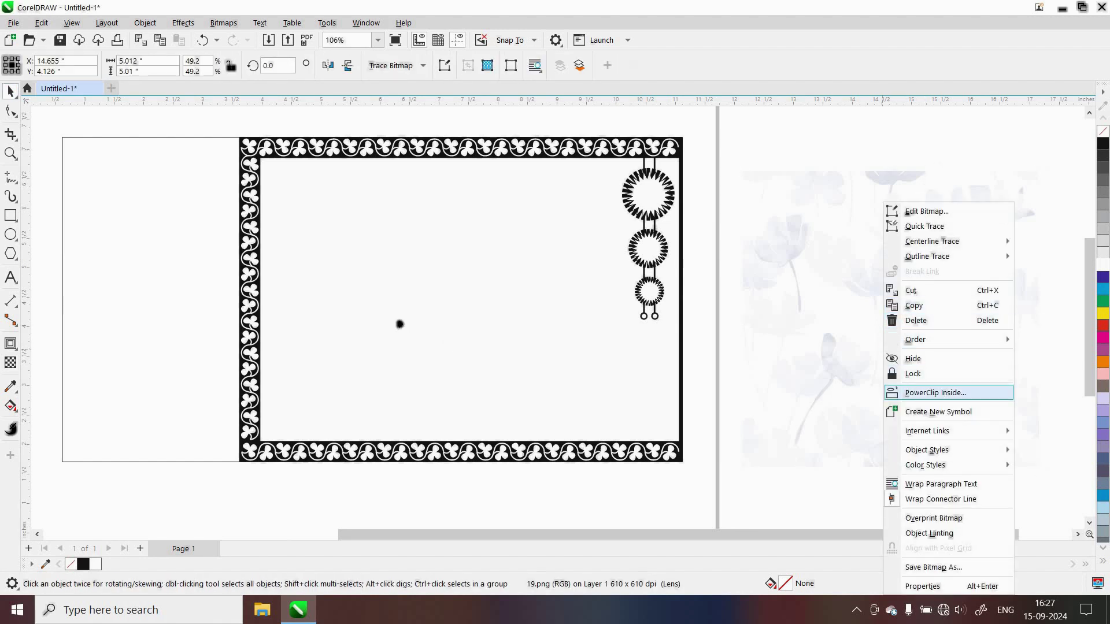
click(416, 302)
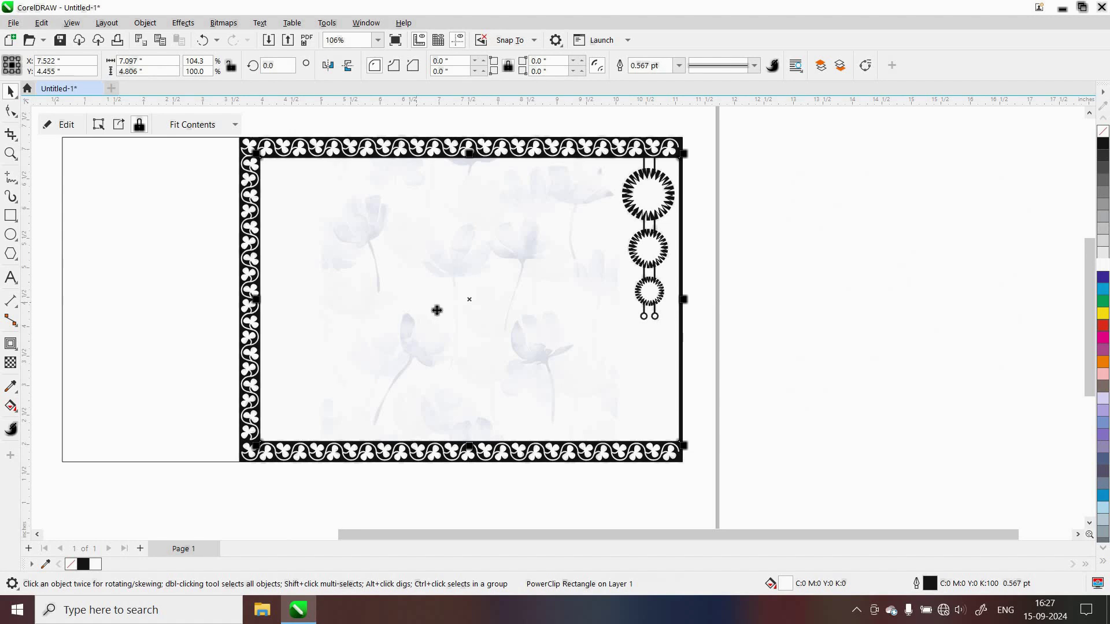
- Edit the PowerClip contents, enlarging the floral image to about 5.48 inches square and shifting it to the rectangle's right side
double_click(446, 297)
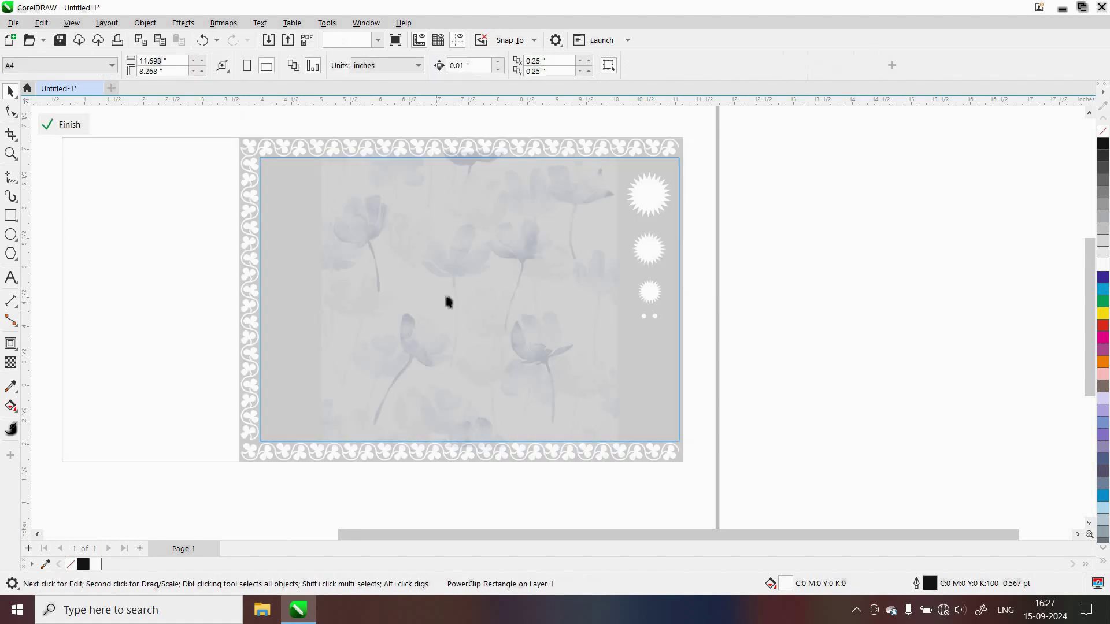
click(461, 297)
drag(461, 297, 511, 298)
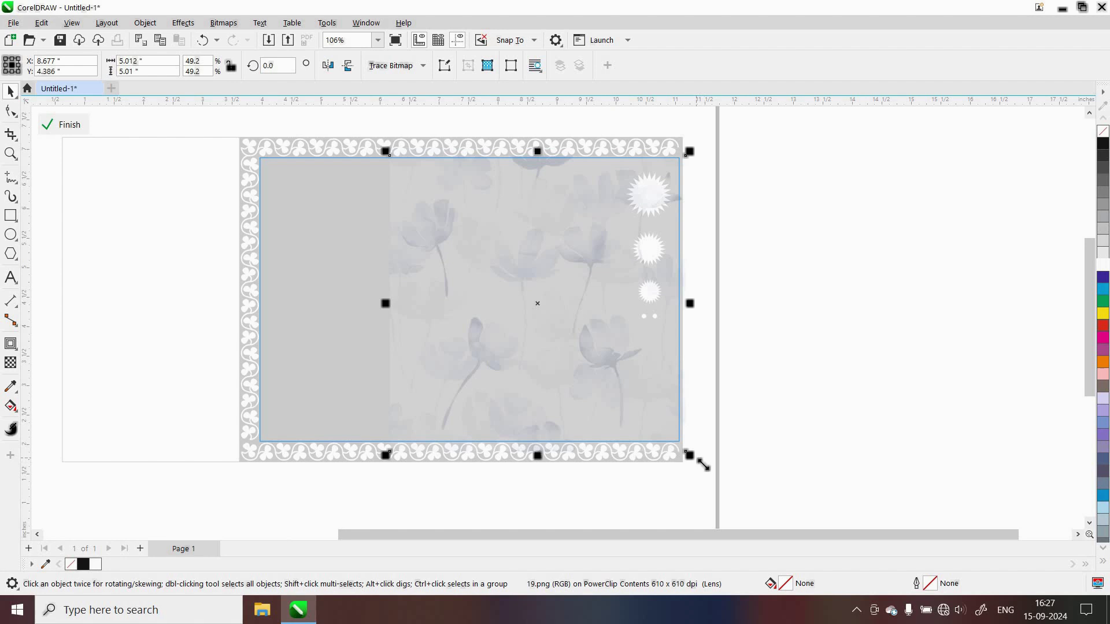
drag(685, 453, 717, 483)
drag(618, 409, 608, 402)
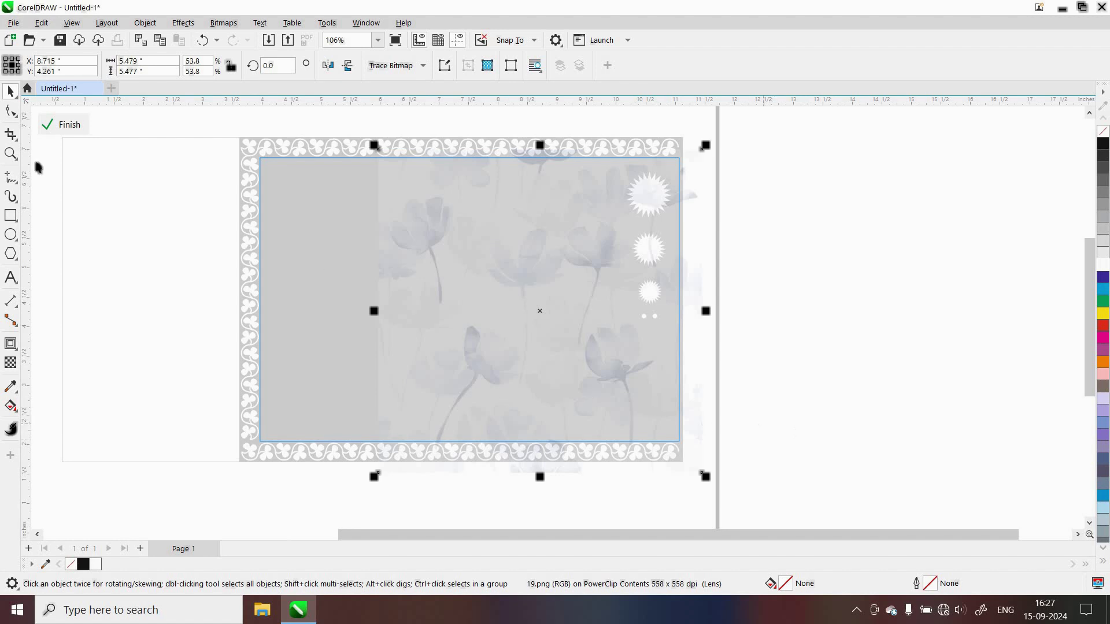
click(47, 125)
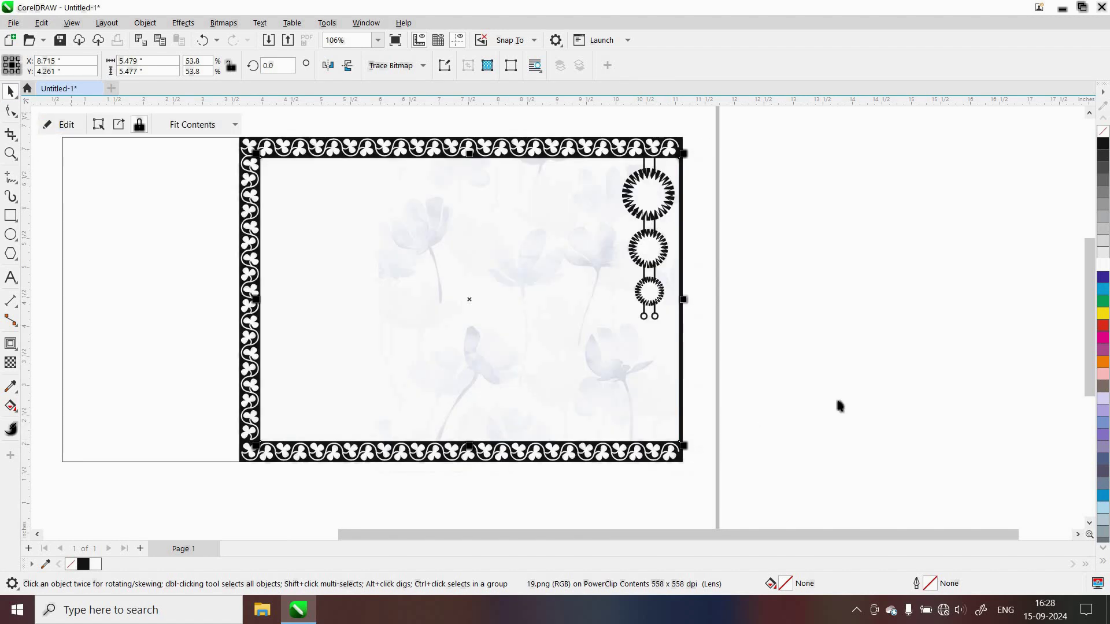
click(763, 402)
- Import the goddess picture 32.png at about 3.12 by 3.52 inches in the frame's upper left inner corner
scroll(404, 272, left, 2)
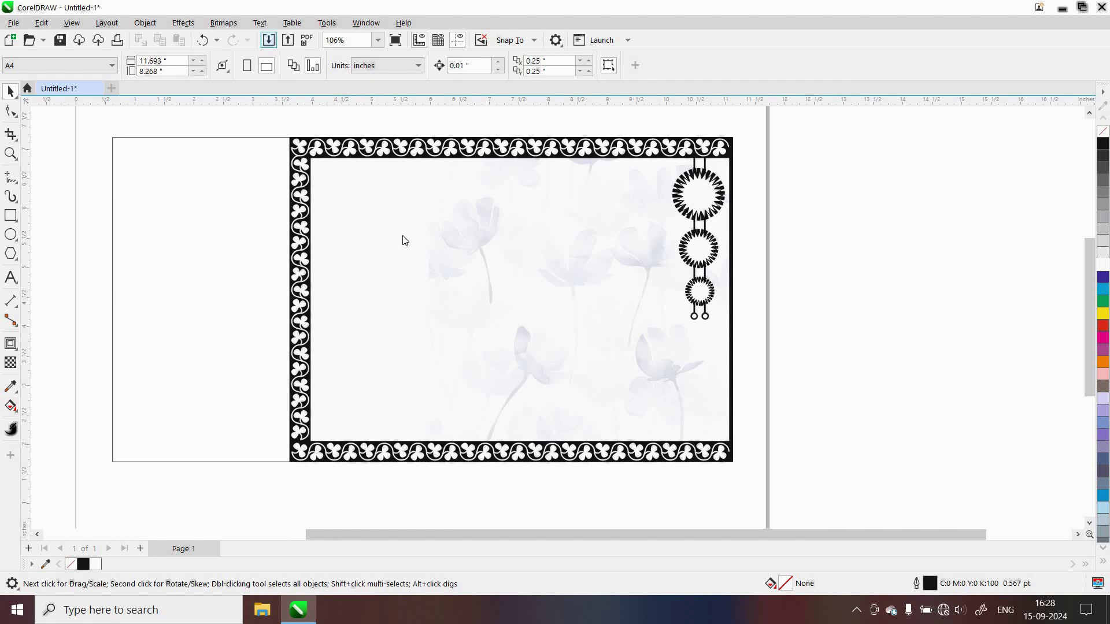
key(ctrl+i)
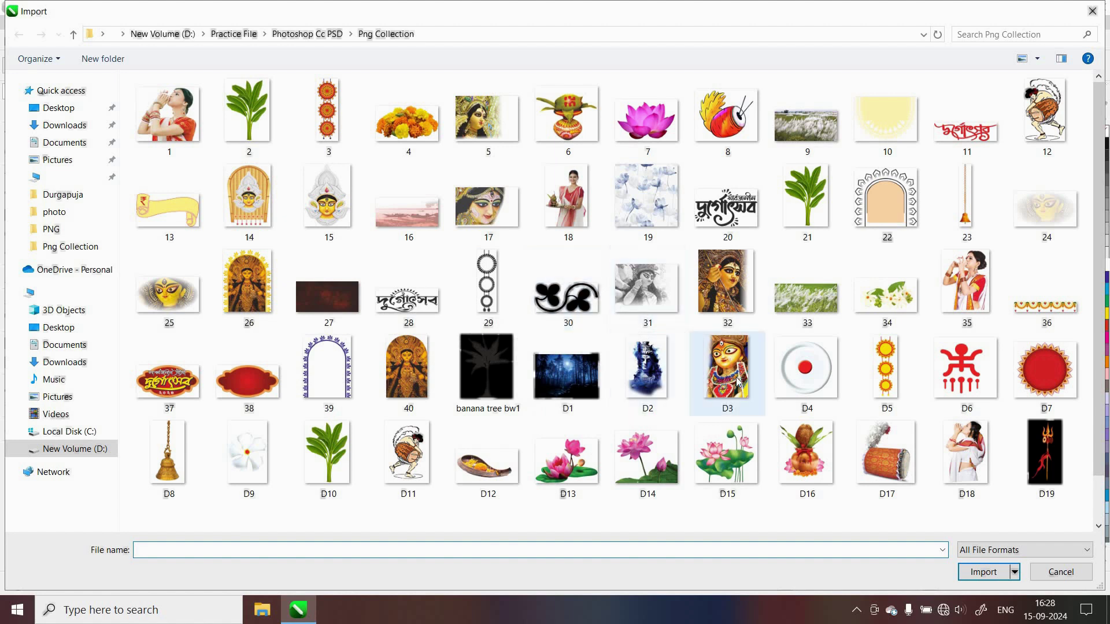
scroll(736, 381, down, 1)
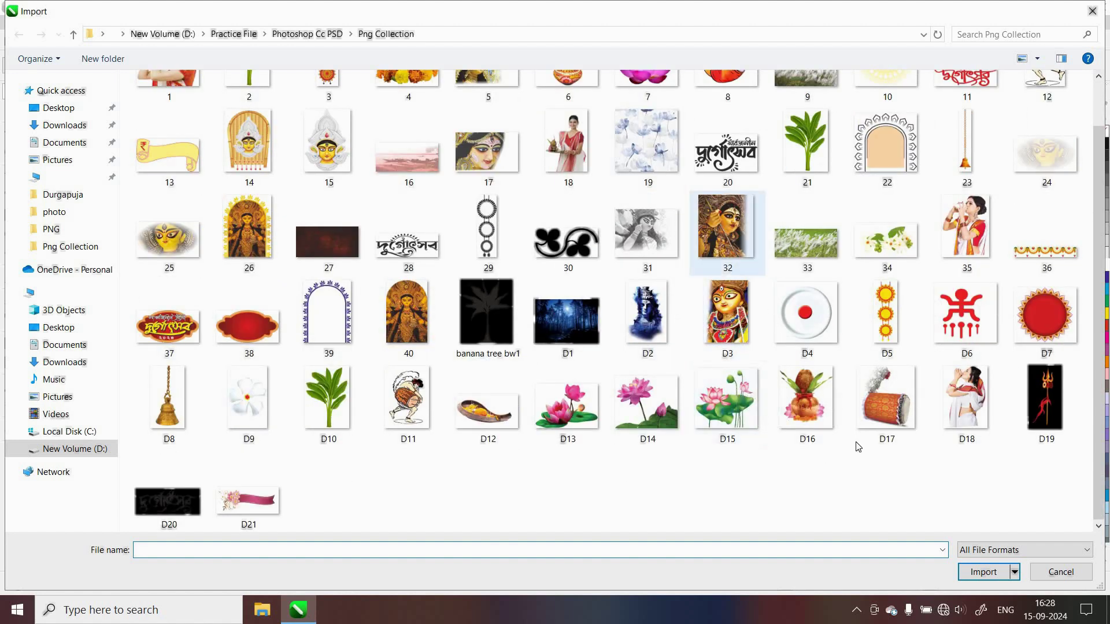
click(739, 221)
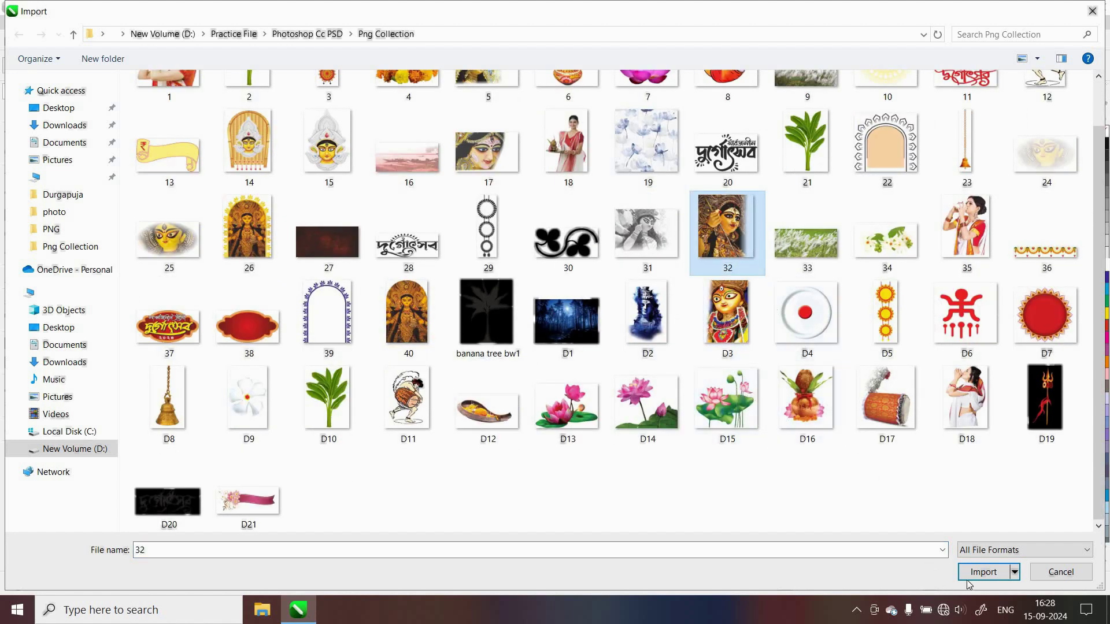
click(983, 572)
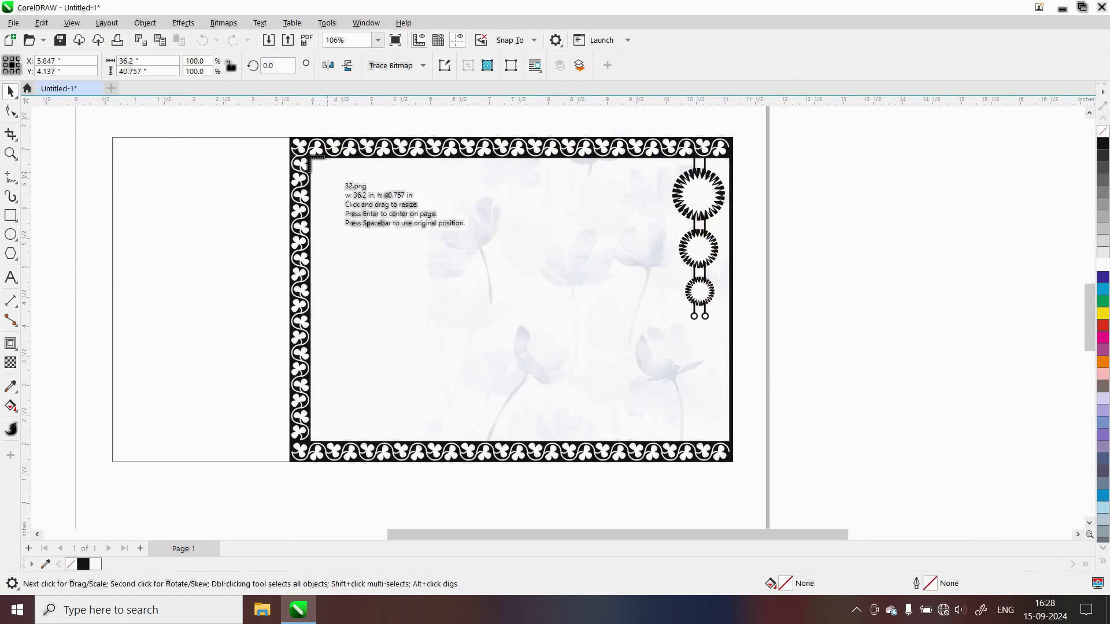
drag(311, 158, 496, 439)
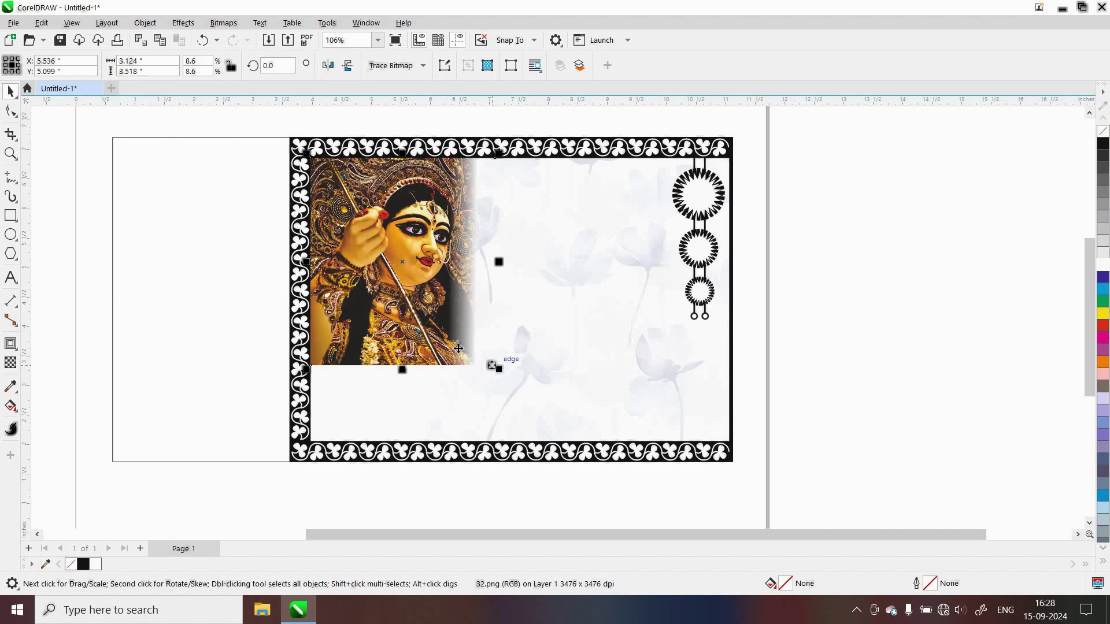
- Convert the goddess picture to Grayscale (8-bit) mode and move it off the page, to the right of the frame
click(224, 23)
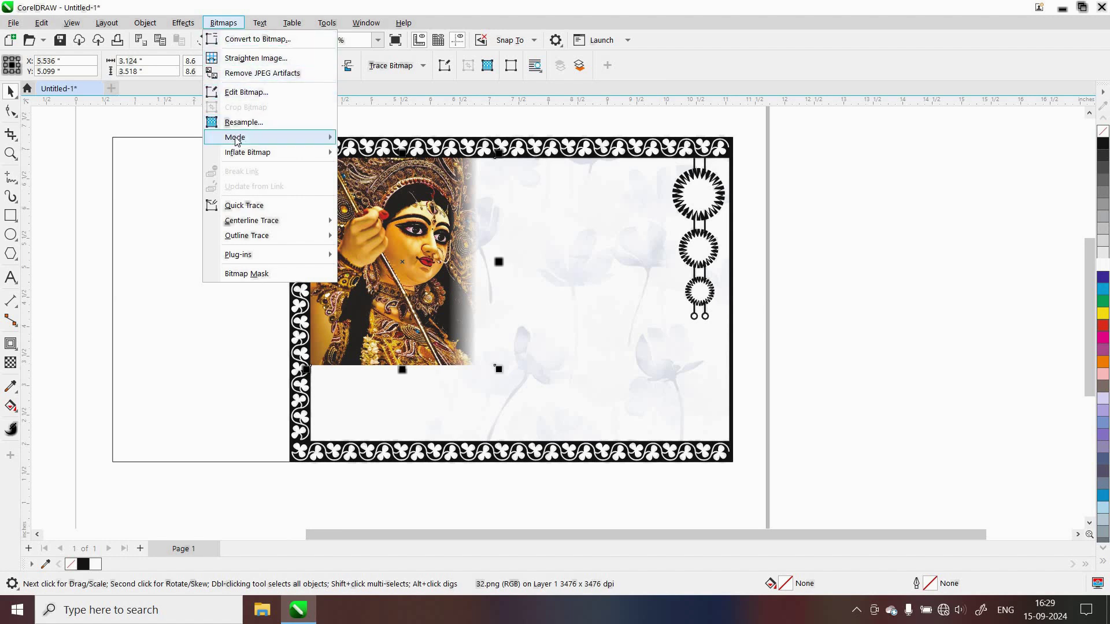
mouse_move(236, 141)
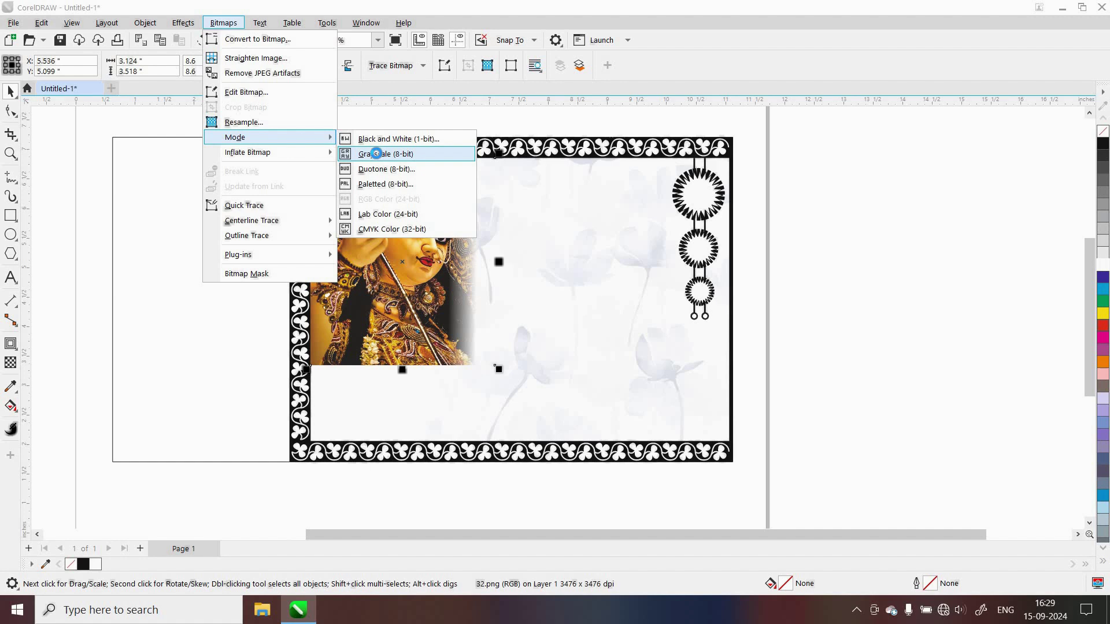
click(376, 153)
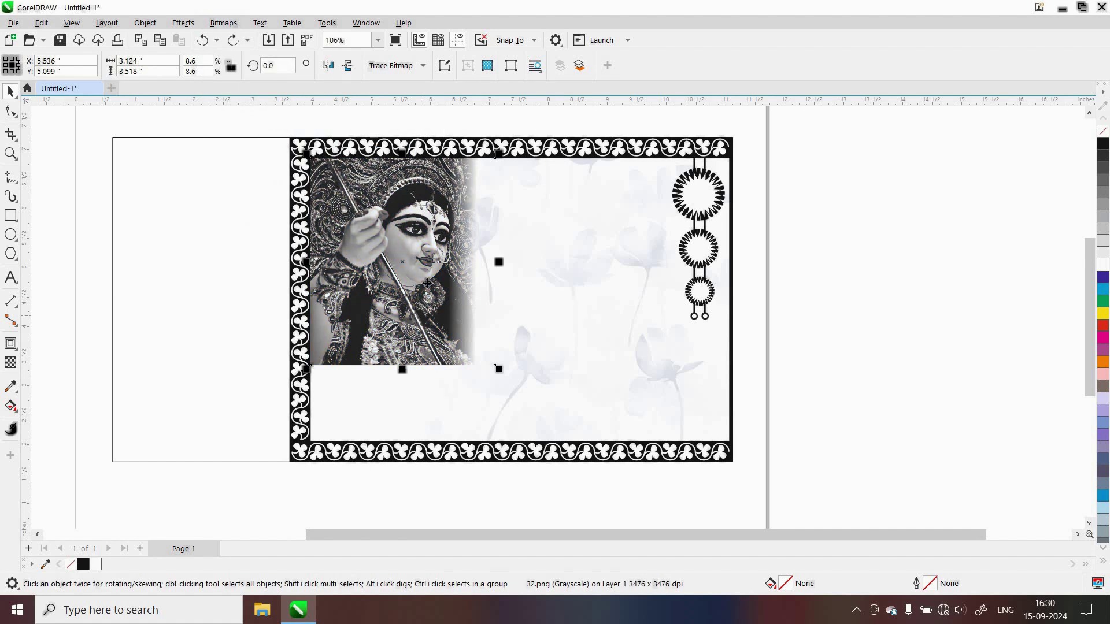
drag(448, 312, 895, 324)
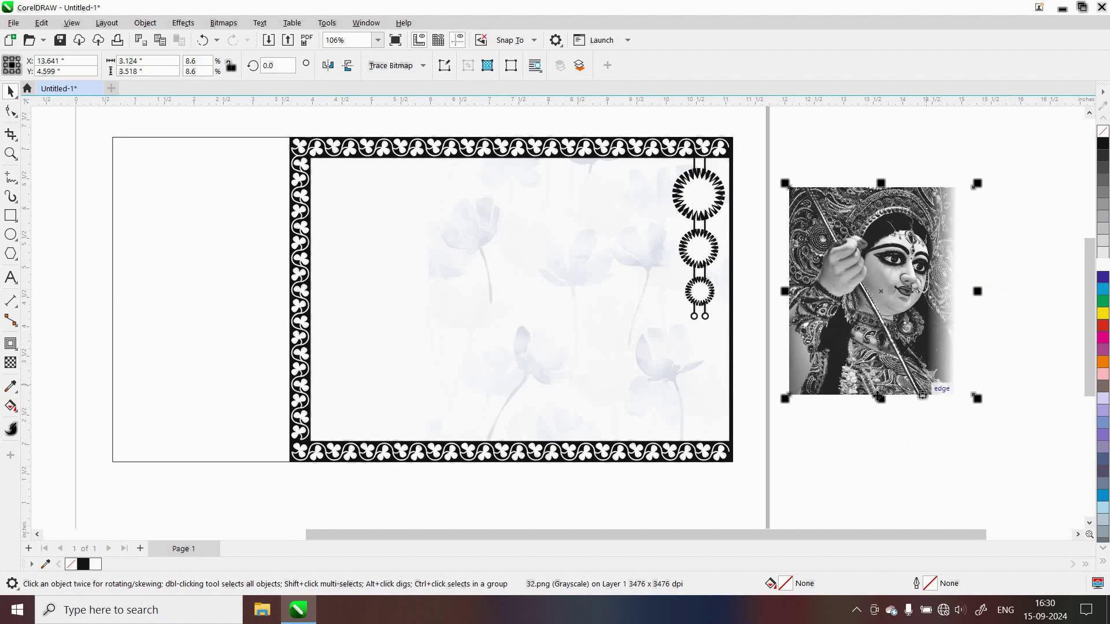
- Apply a short vertical fountain transparency that fades out the goddess picture's lower edge, and return to the Pick tool
click(8, 367)
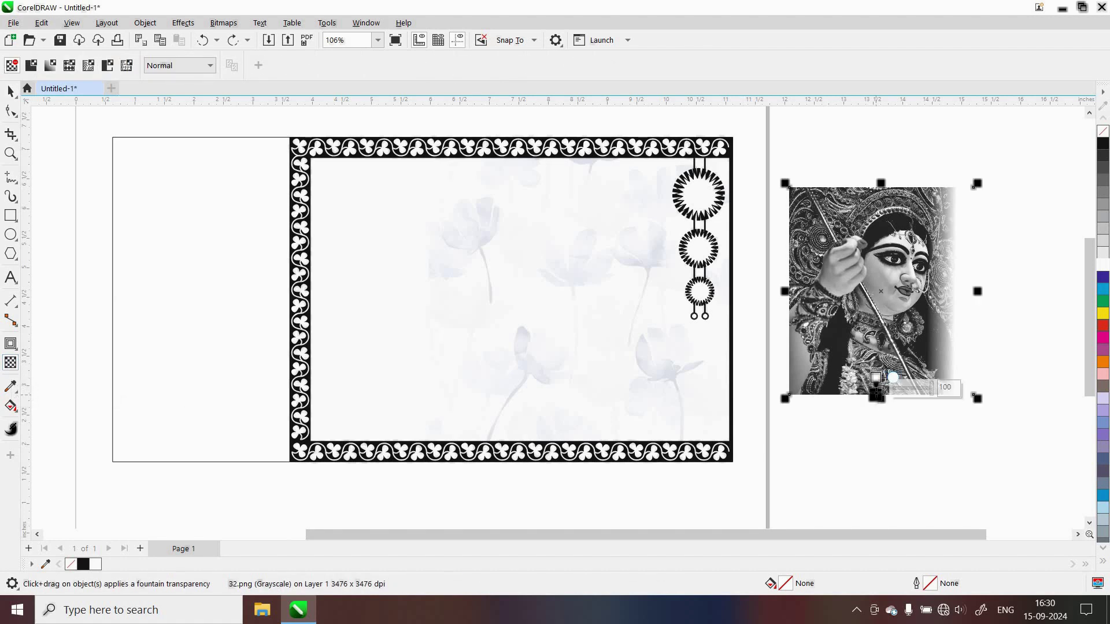
drag(875, 377, 876, 395)
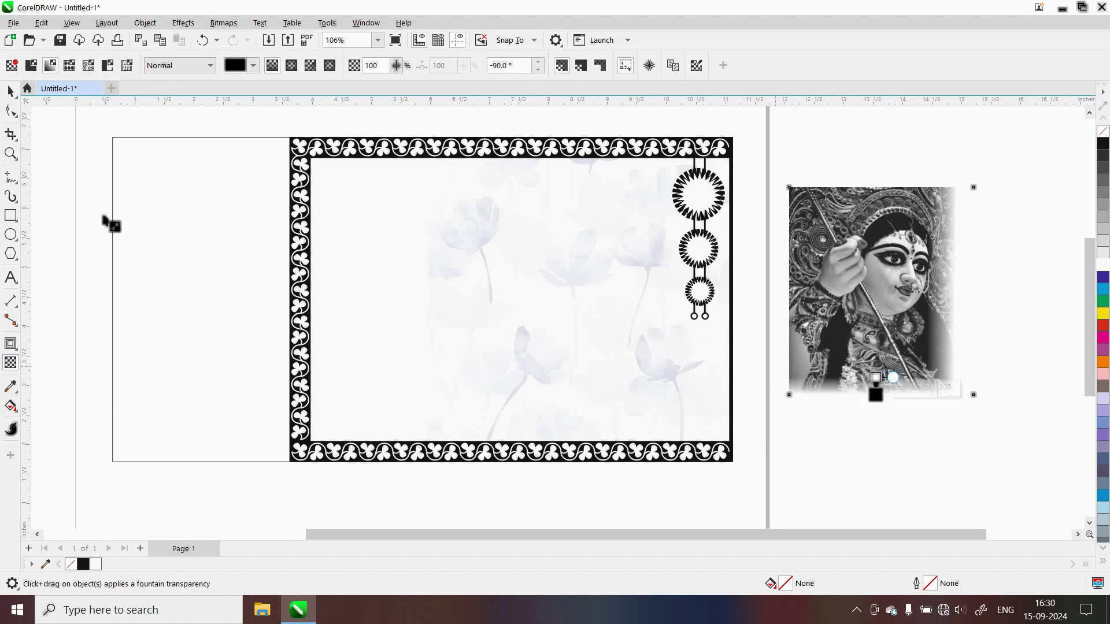
click(11, 91)
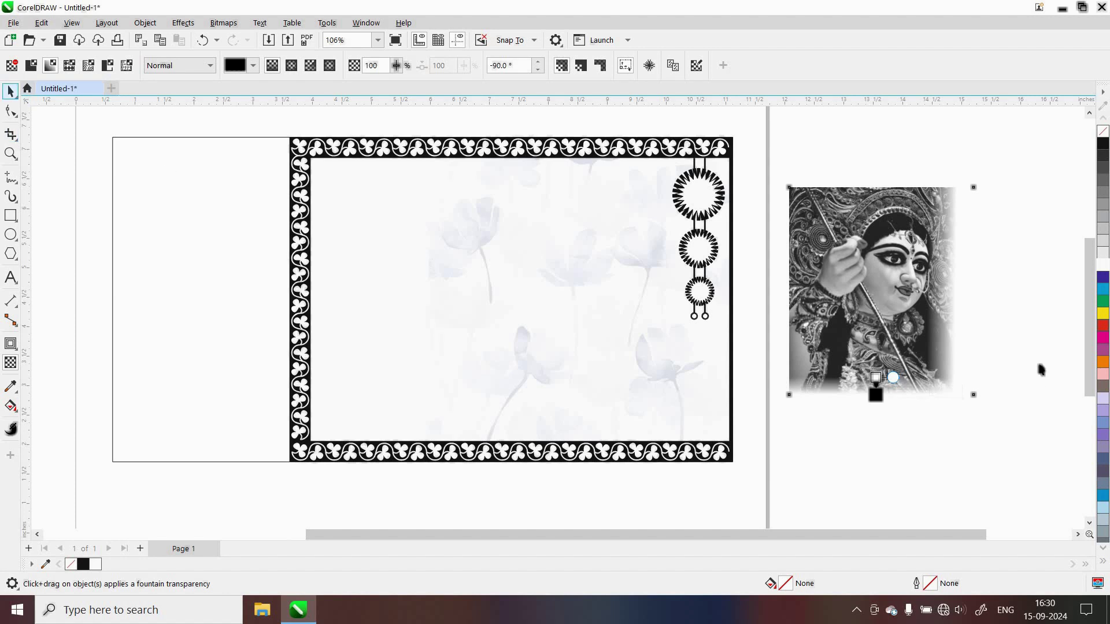
- PowerClip the goddess picture inside the frame's inner rectangle
right_click(857, 263)
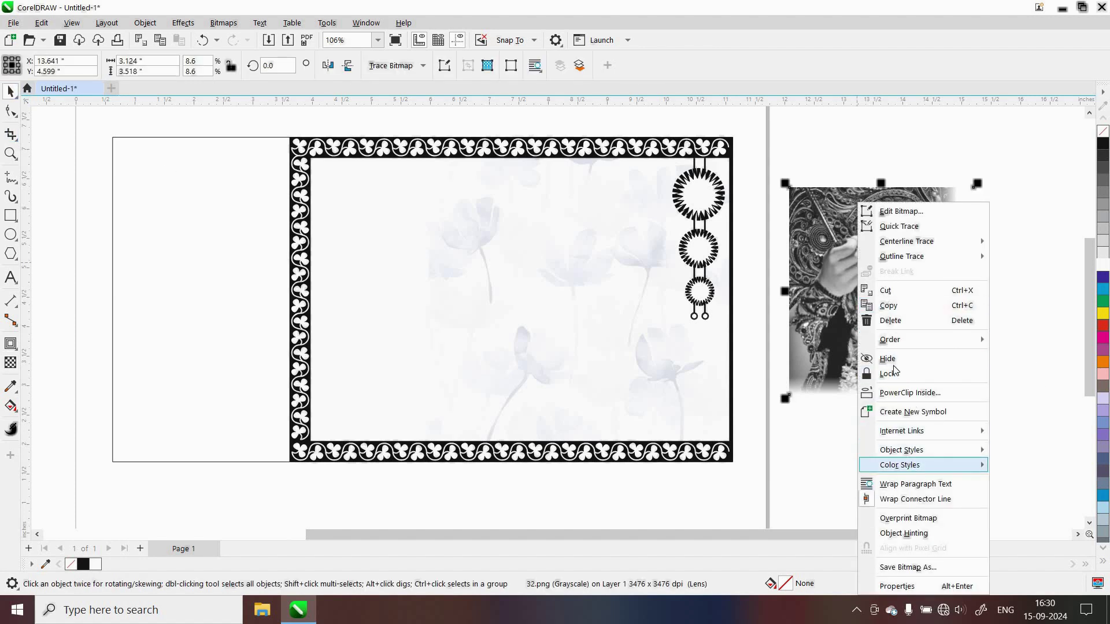
click(901, 393)
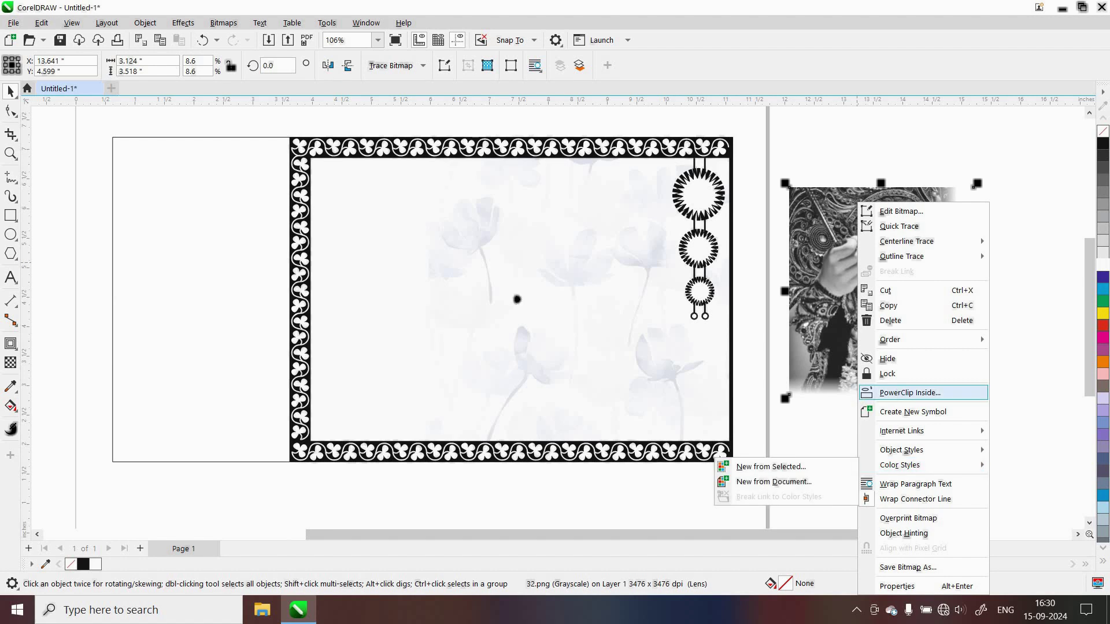
click(357, 223)
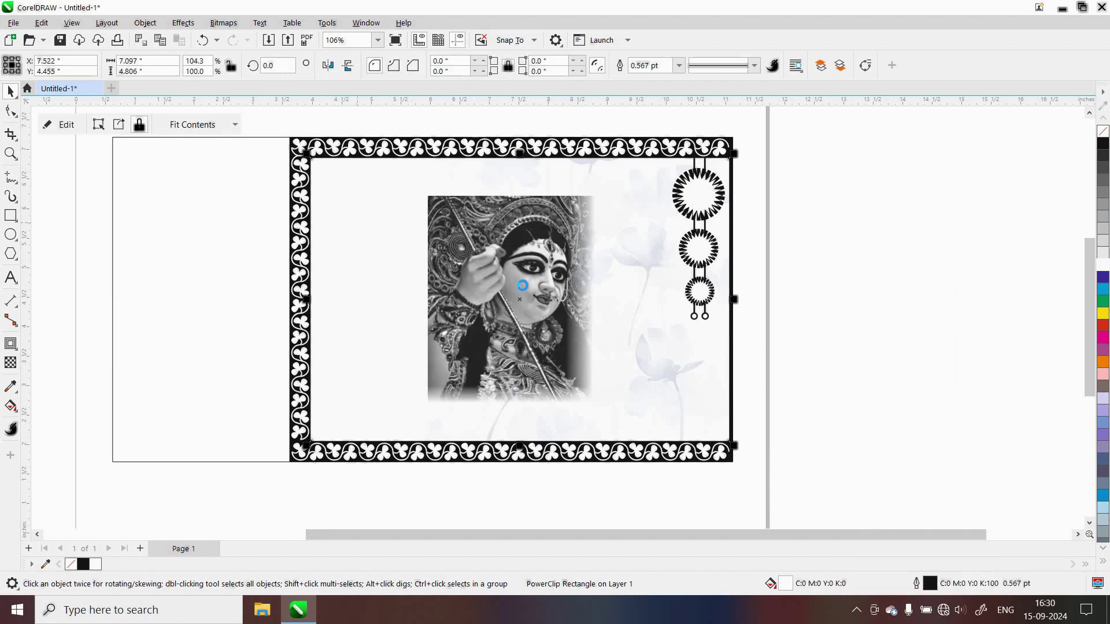
- Edit the PowerClip contents, moving the goddess picture to the rectangle's upper left corner and shrinking it slightly, then finish editing
ctrl+click(523, 289)
drag(411, 255, 355, 245)
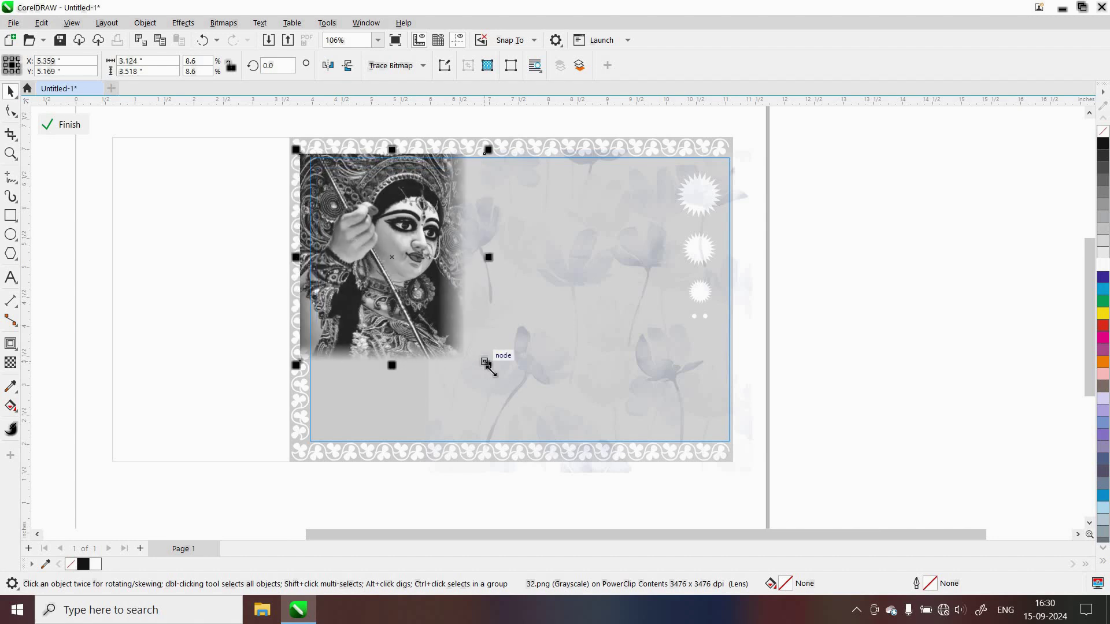
drag(489, 368, 491, 371)
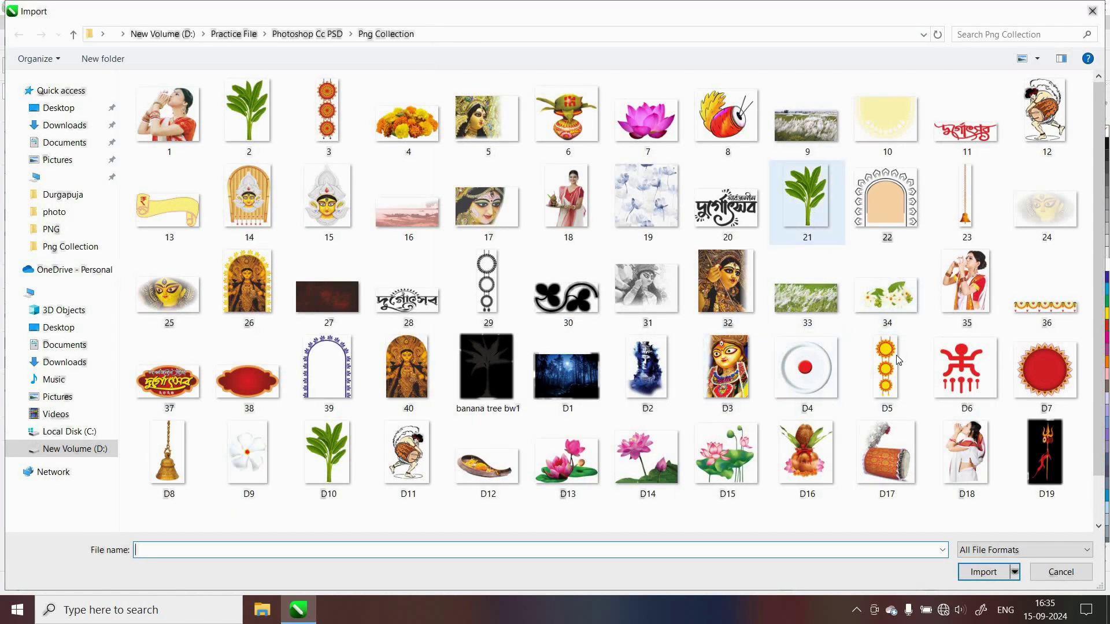
- Import the banana plant 21.png at about 1.88 by 2.65 inches beside the page and convert it to Grayscale (8-bit)
click(983, 572)
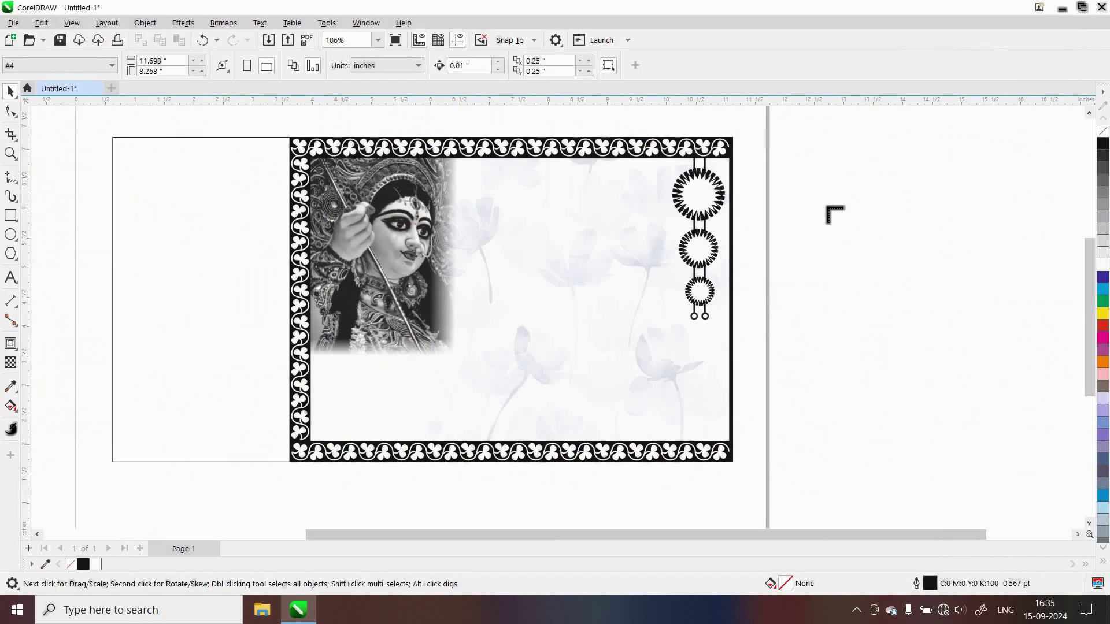
drag(827, 206, 942, 370)
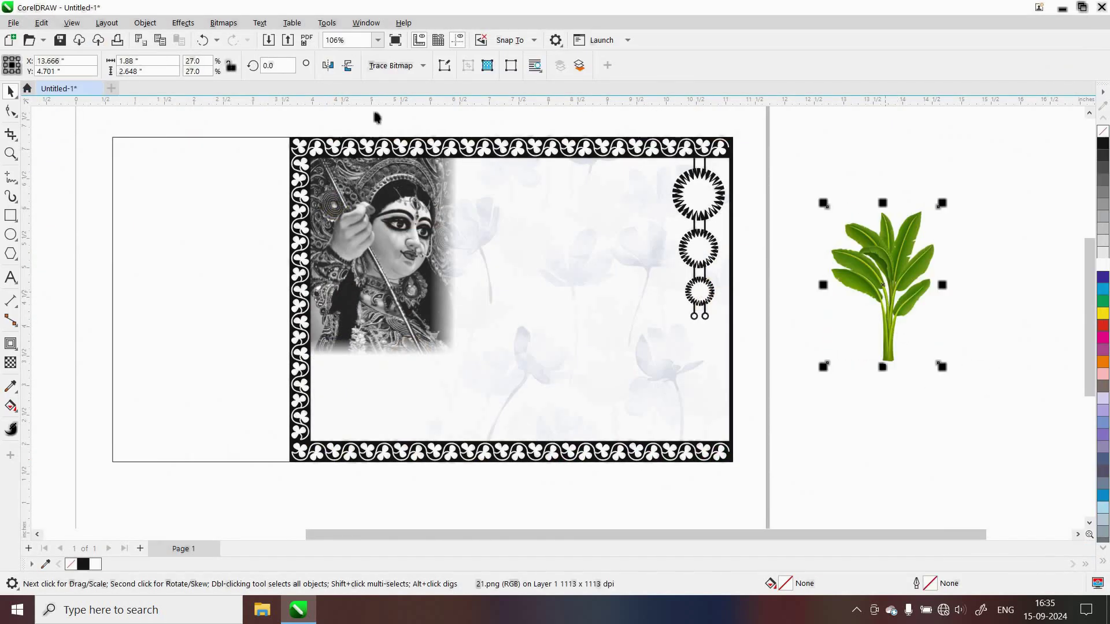
click(223, 23)
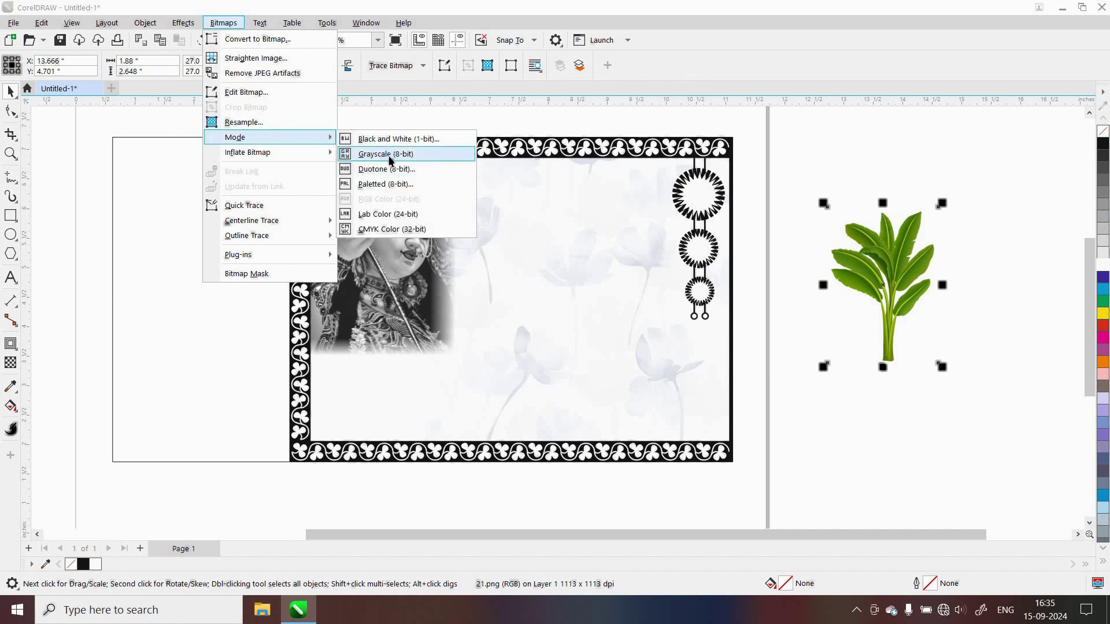
click(848, 320)
- Move the banana plant over the frame's lower left corner and PowerClip it inside the inner rectangle
drag(916, 361, 351, 398)
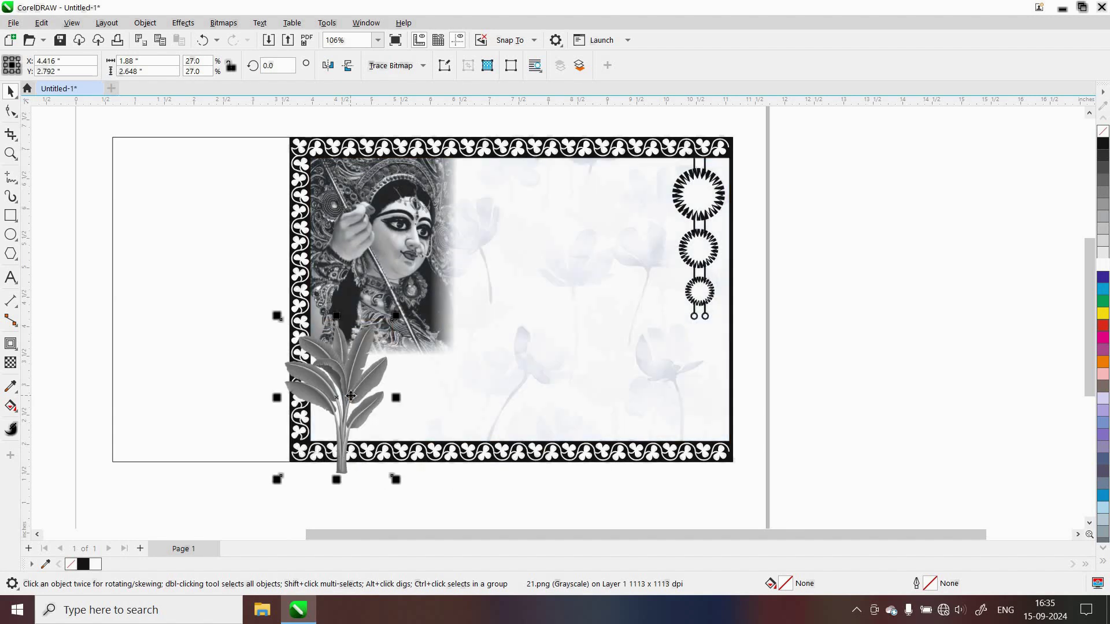
right_click(351, 399)
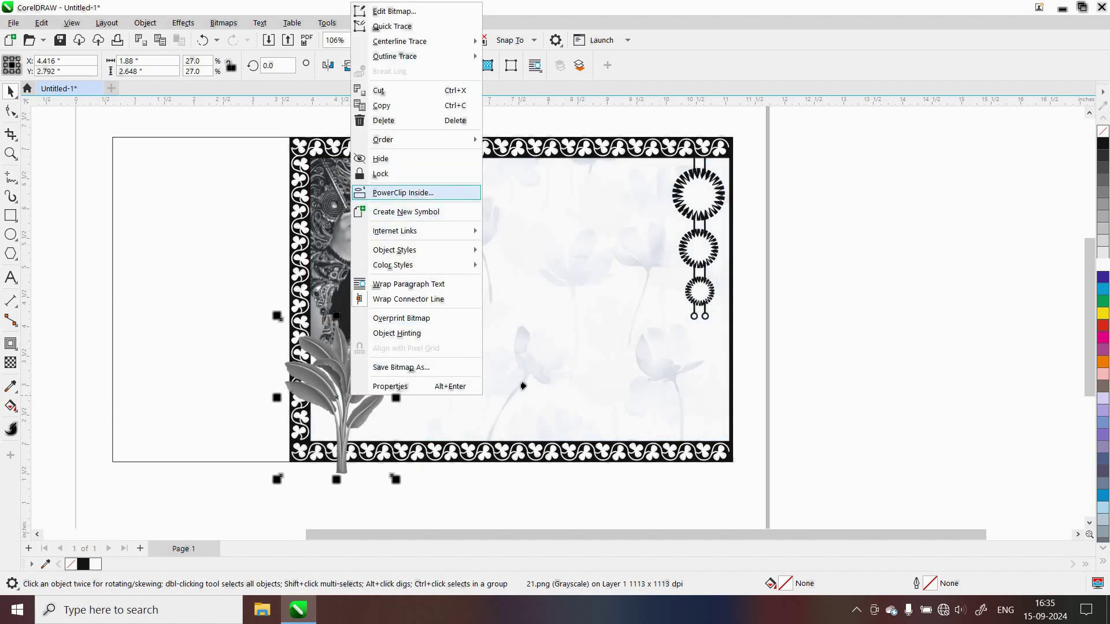
click(449, 400)
click(449, 400)
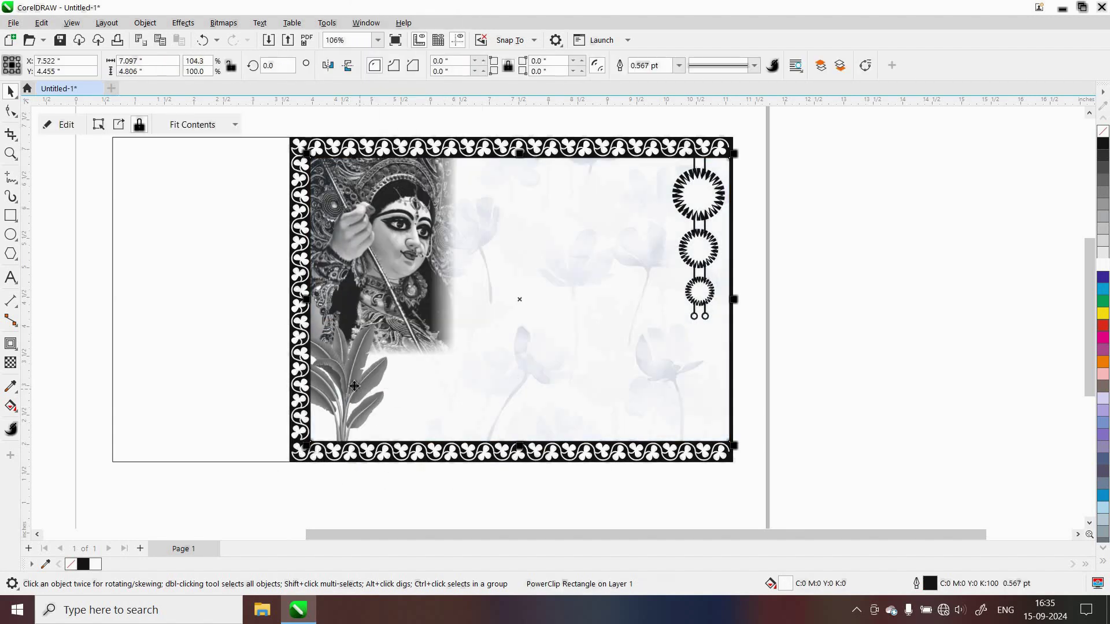
- Edit the PowerClip contents, shifting the banana plant up and left so its stem stands in the rectangle's lower left corner
ctrl+click(355, 391)
click(340, 391)
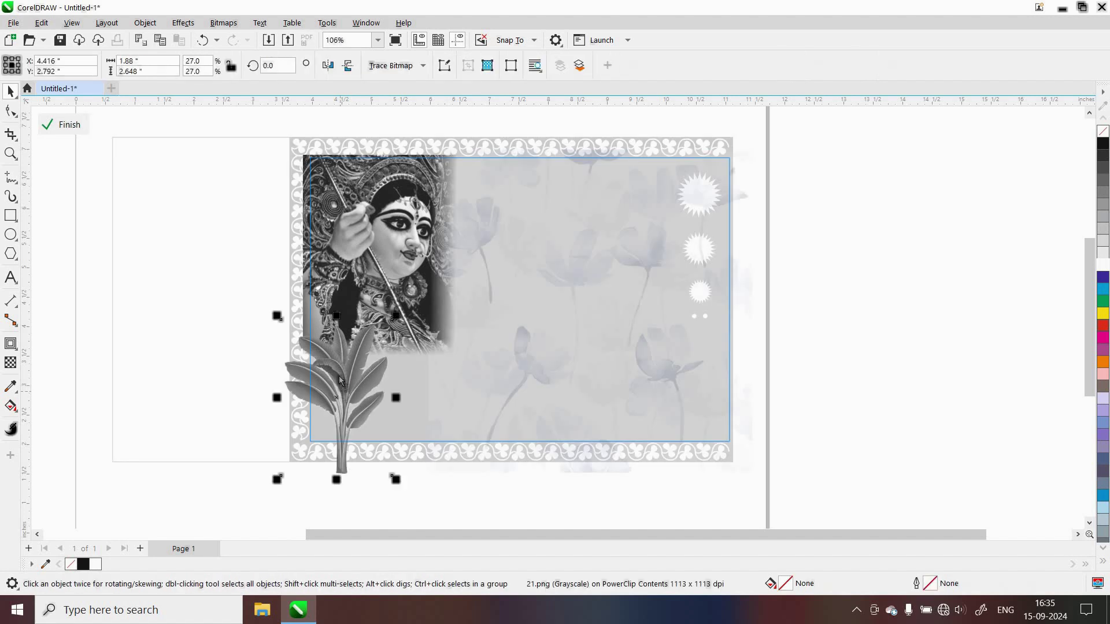
drag(328, 370, 325, 367)
click(325, 366)
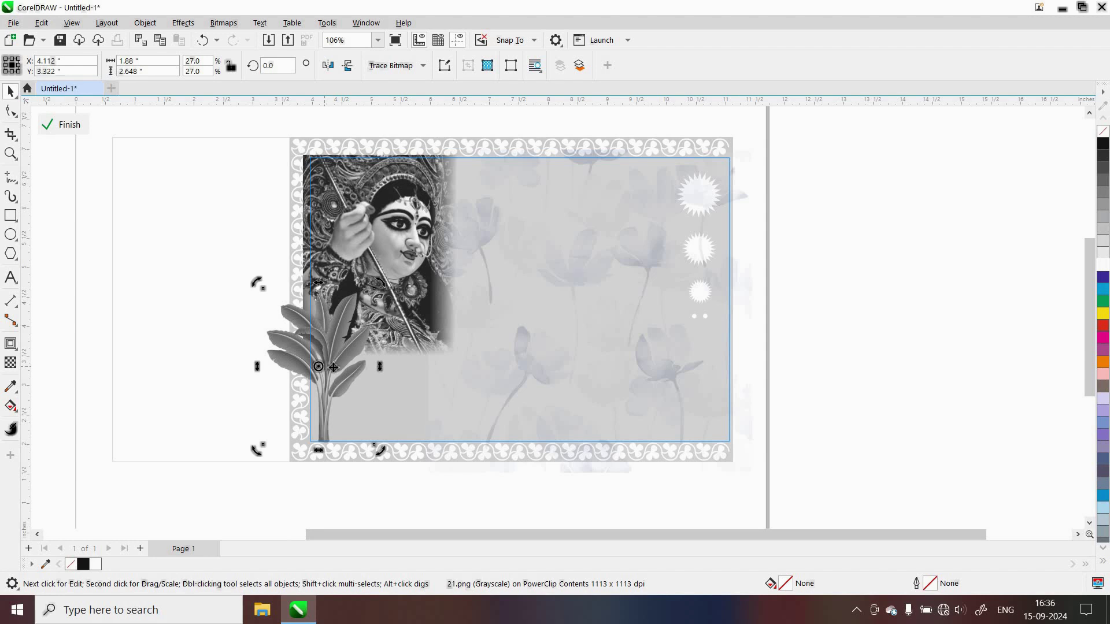
drag(332, 367, 329, 368)
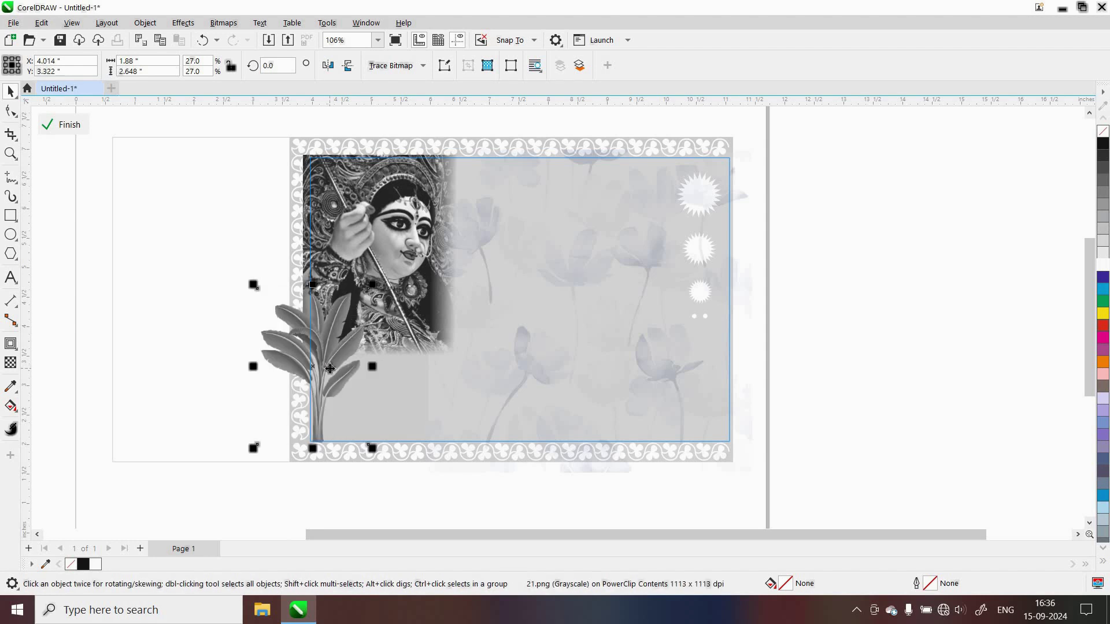
- Copy the banana plant across to the rectangle's lower right corner, level with the original
drag(330, 368, 330, 368)
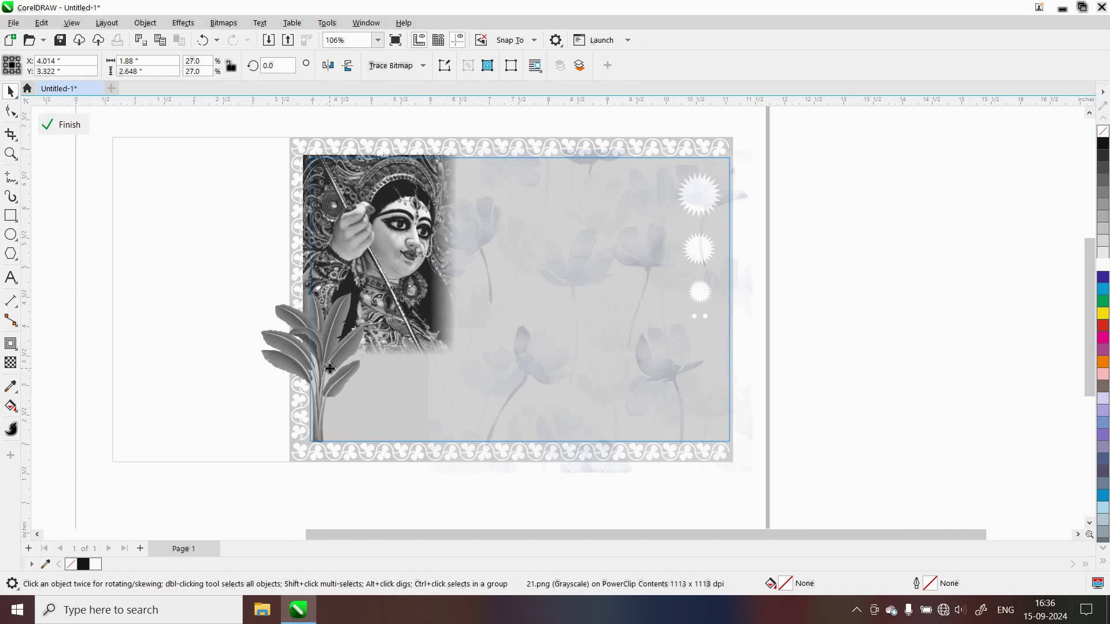
click(330, 369)
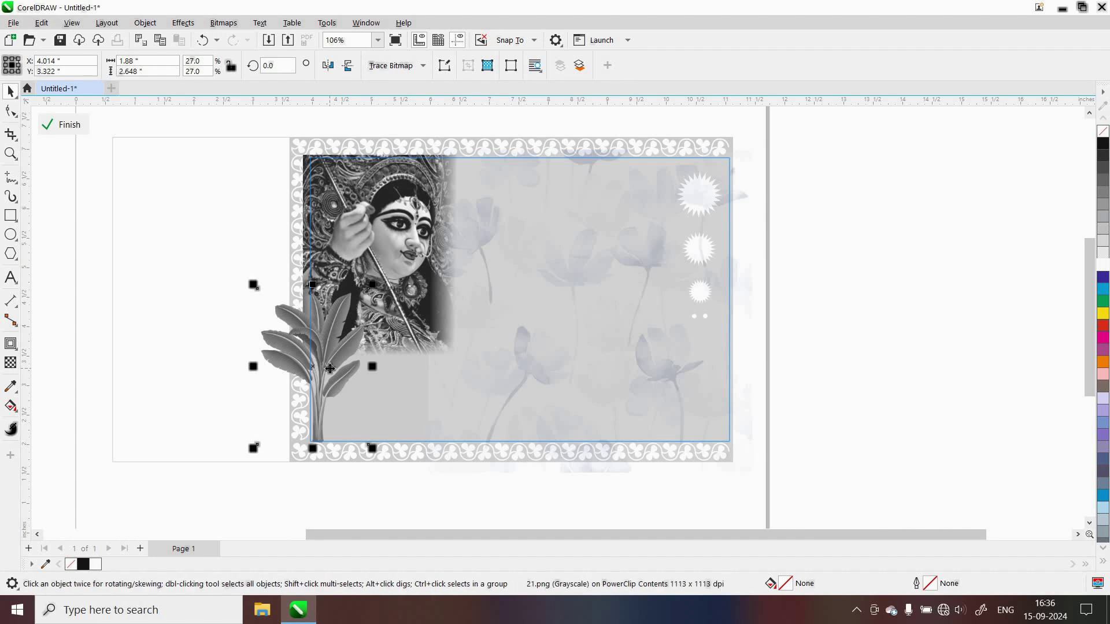
click(336, 354)
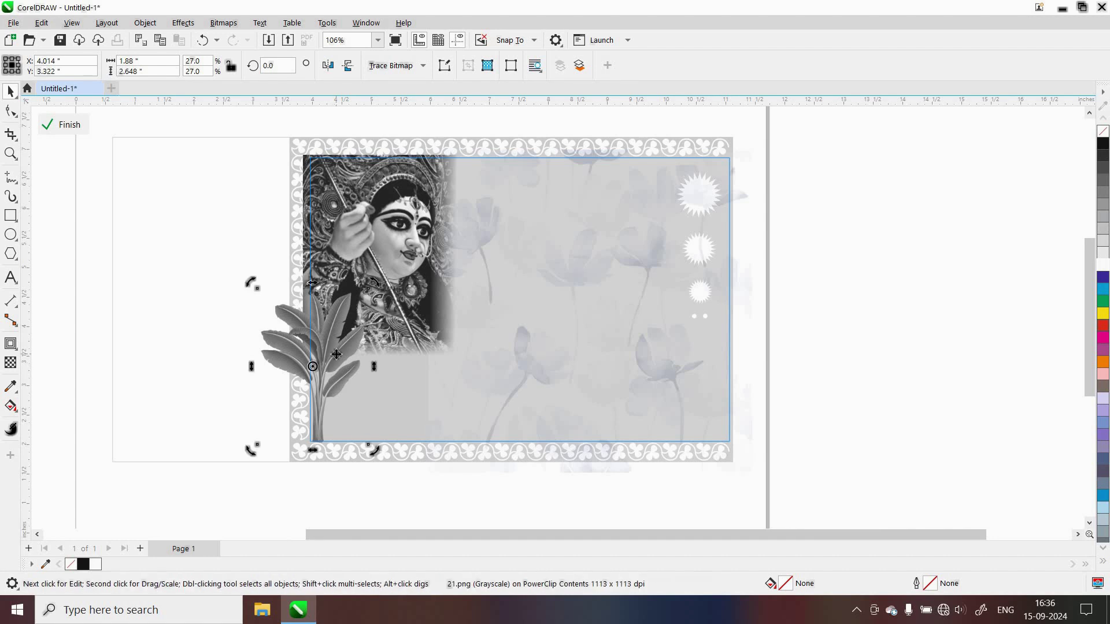
click(336, 355)
drag(337, 354, 711, 342)
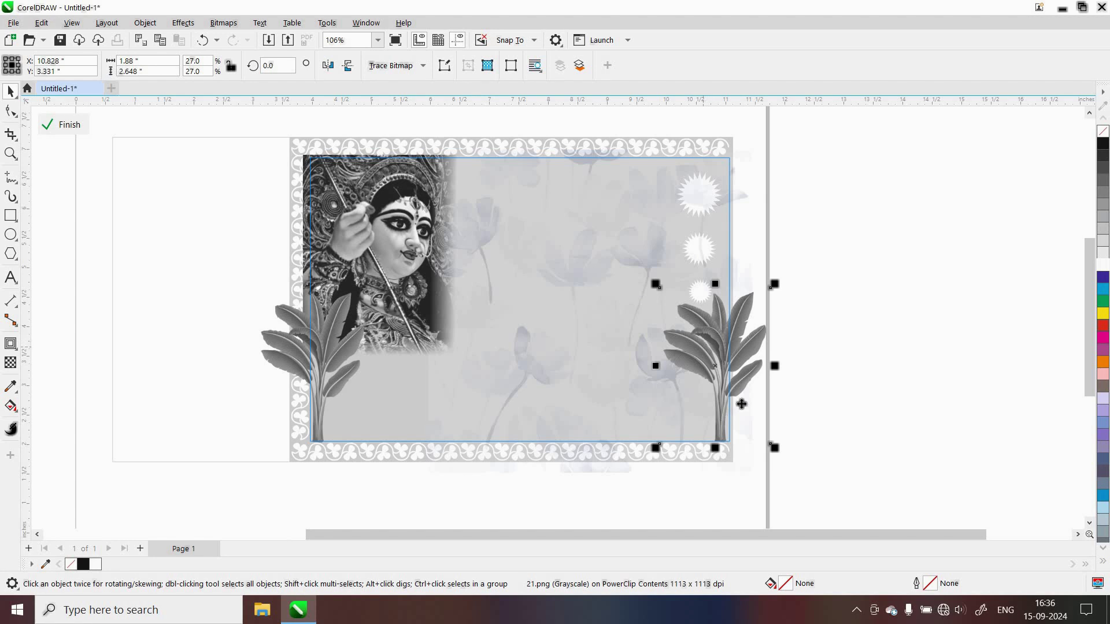
- Import the ceremonial pot 6.png at about 1.10 by 0.97 inches at the foot of the right banana plant
click(231, 65)
click(269, 41)
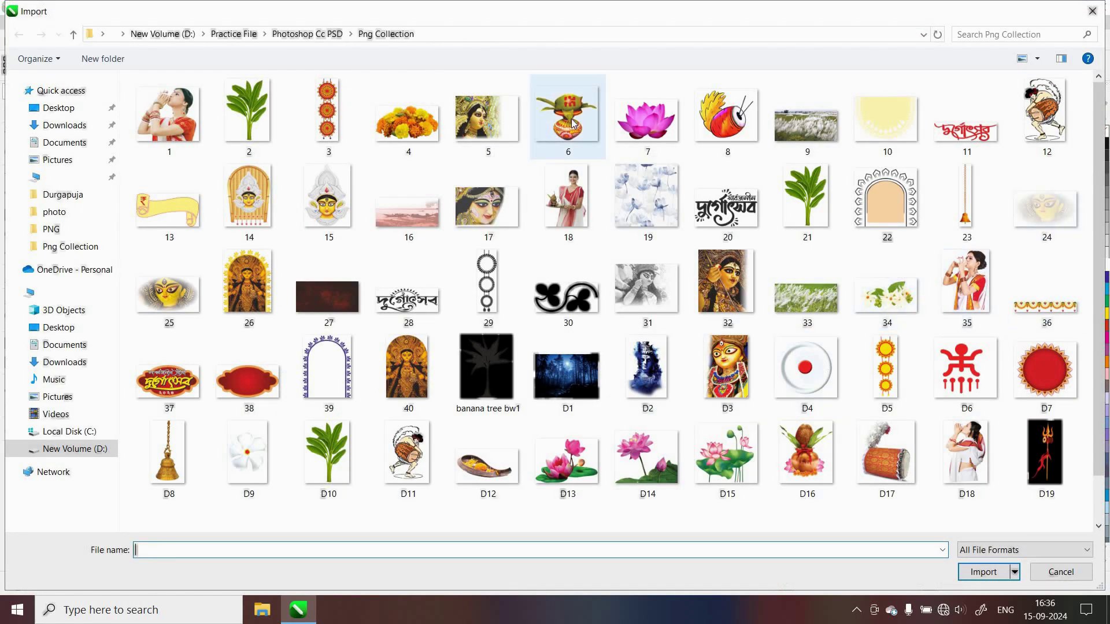
key(Return)
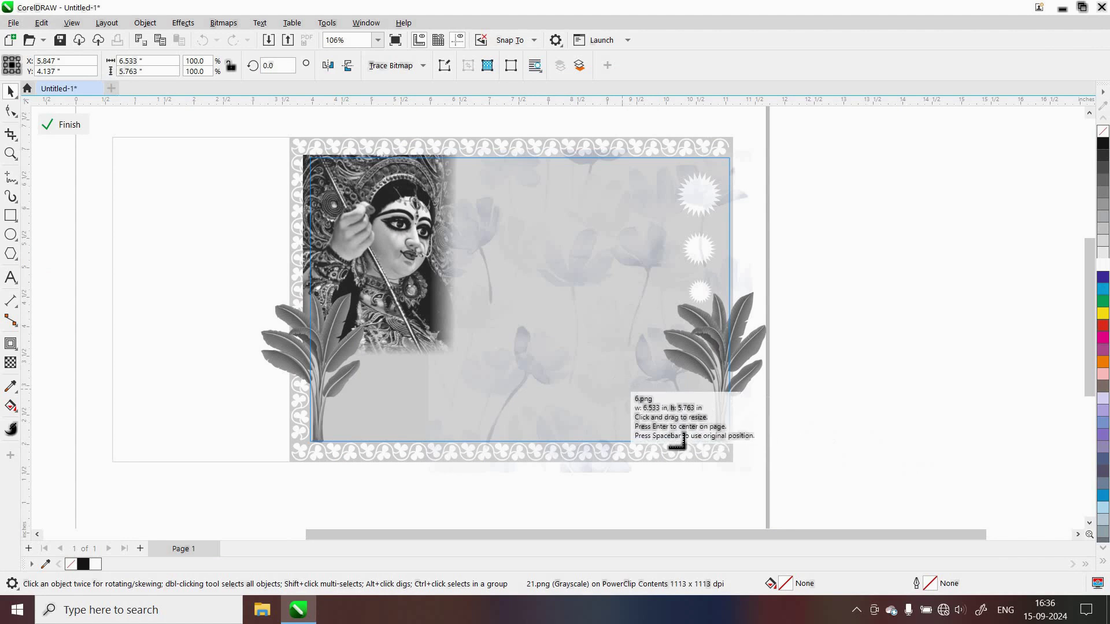
drag(615, 380, 708, 420)
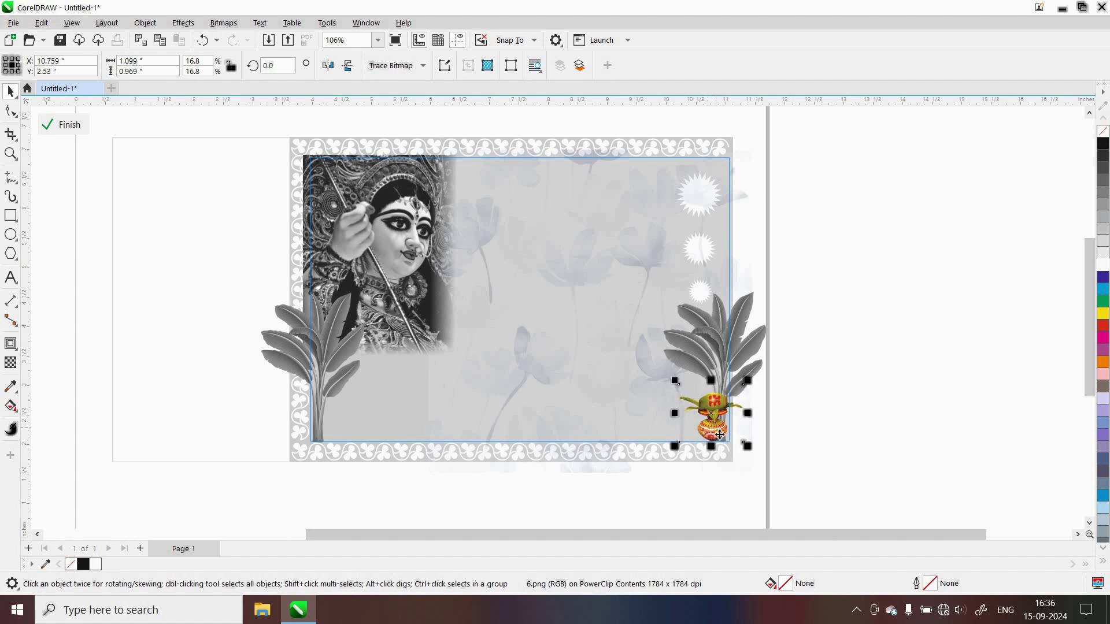
- Convert the ceremonial pot to Grayscale (8-bit) and finish editing the PowerClip contents
click(223, 22)
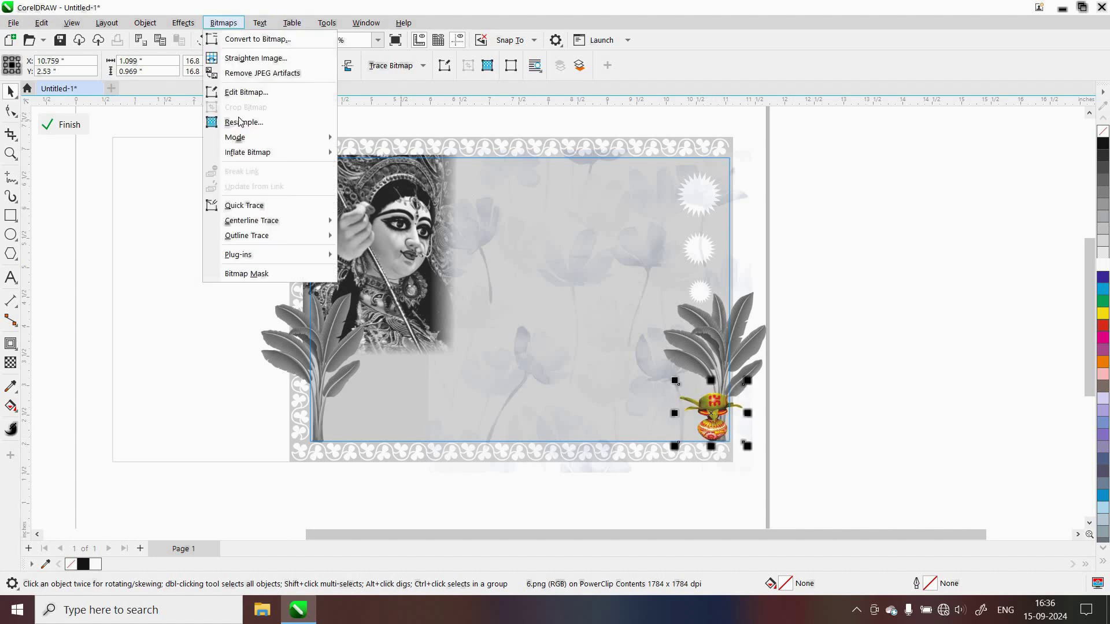
mouse_move(246, 142)
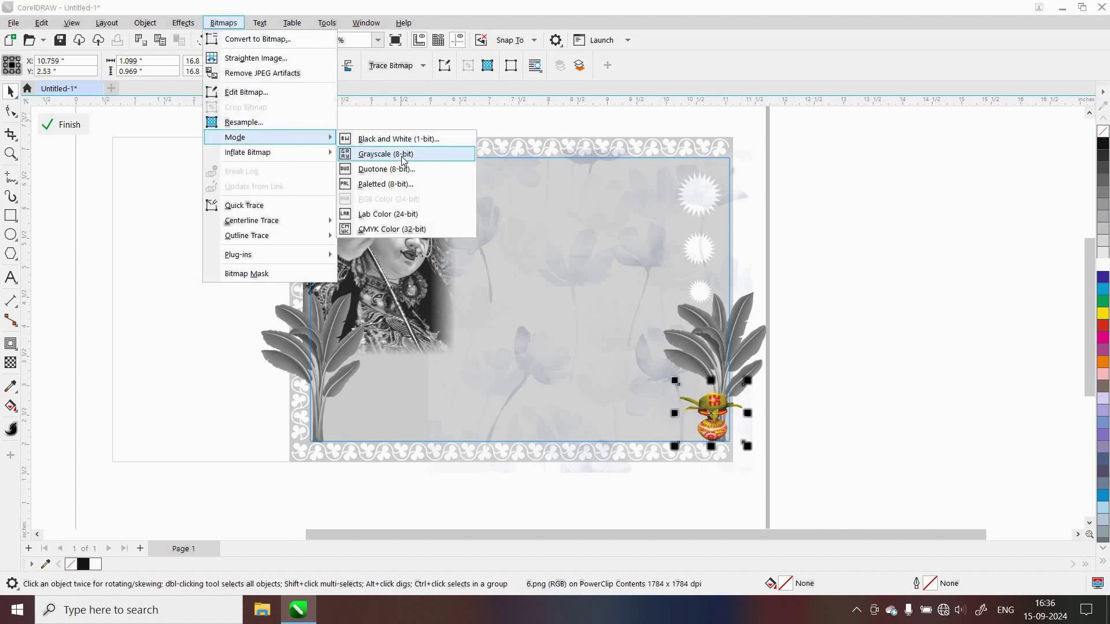
click(403, 157)
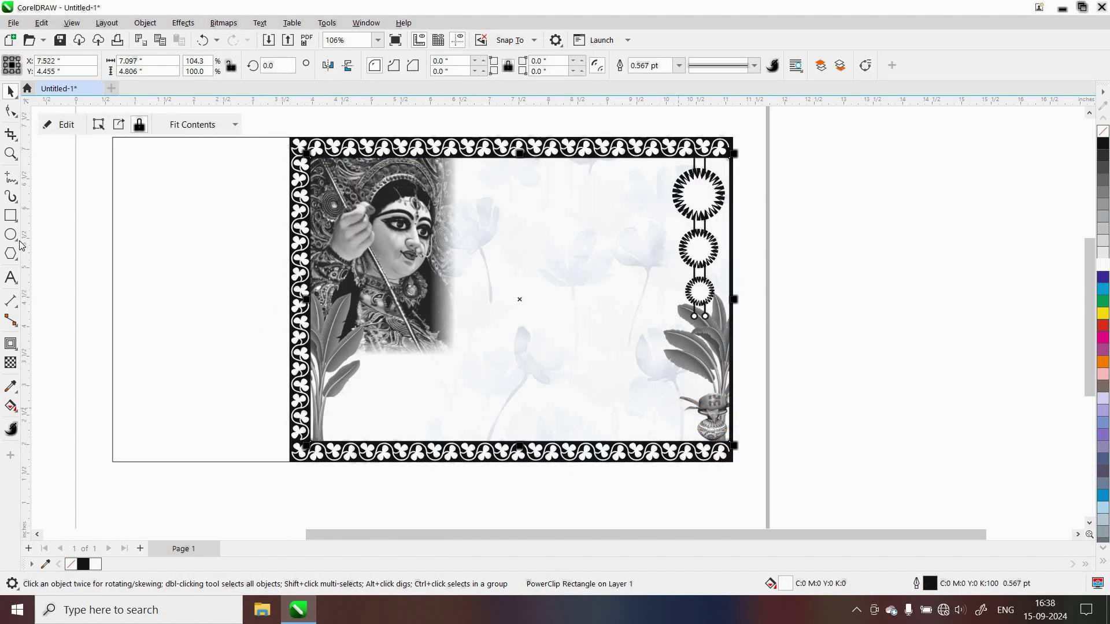
- Draw a rectangle about 2.18 by 0.70 inches to the right of the page
click(10, 235)
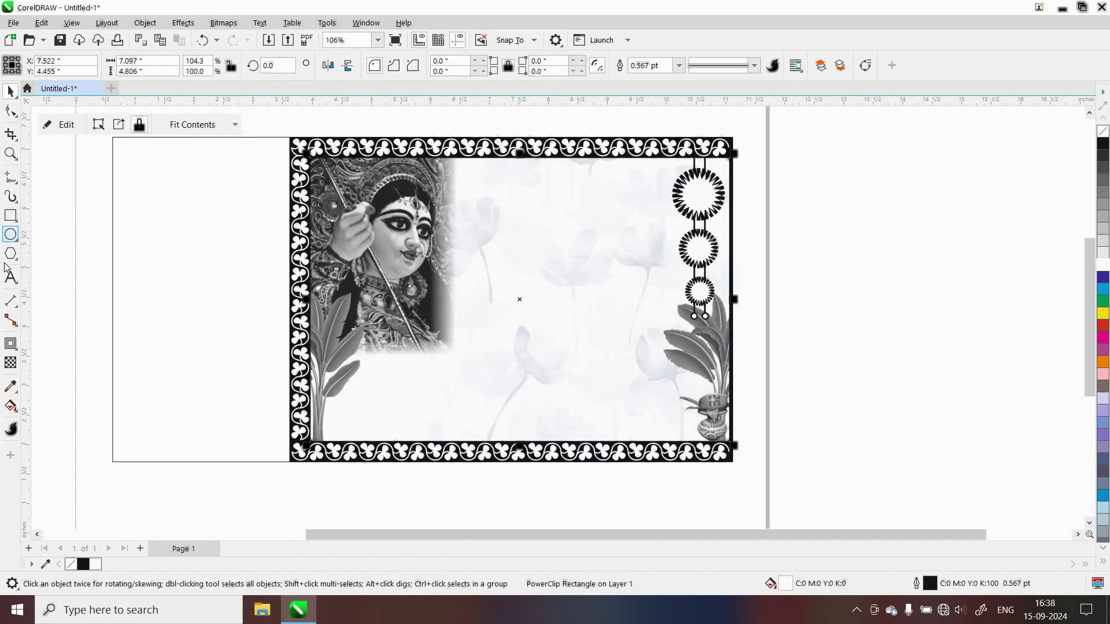
click(11, 215)
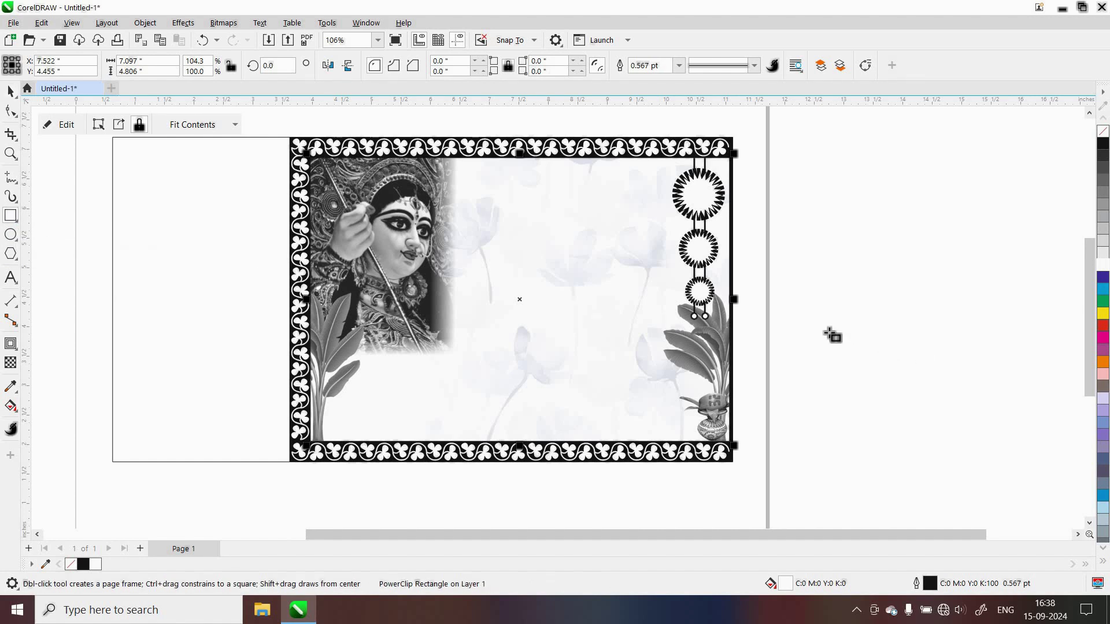
drag(811, 328, 881, 346)
drag(941, 368, 941, 368)
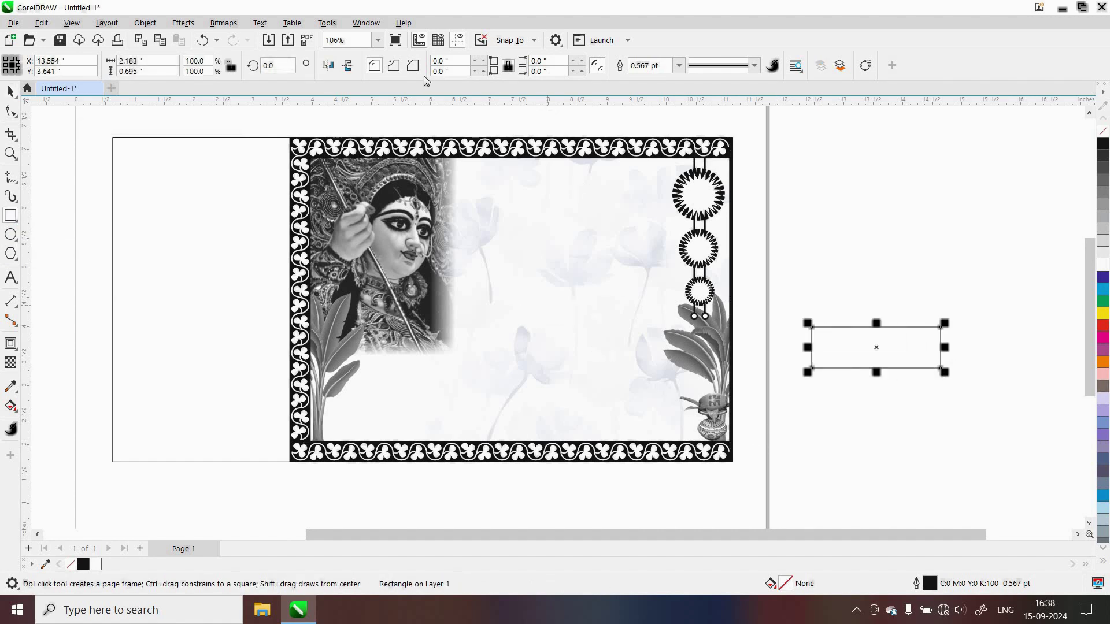
- Give the rectangle beside the page chamfered corners with a 0.15-inch radius on all four corners
click(394, 65)
click(482, 59)
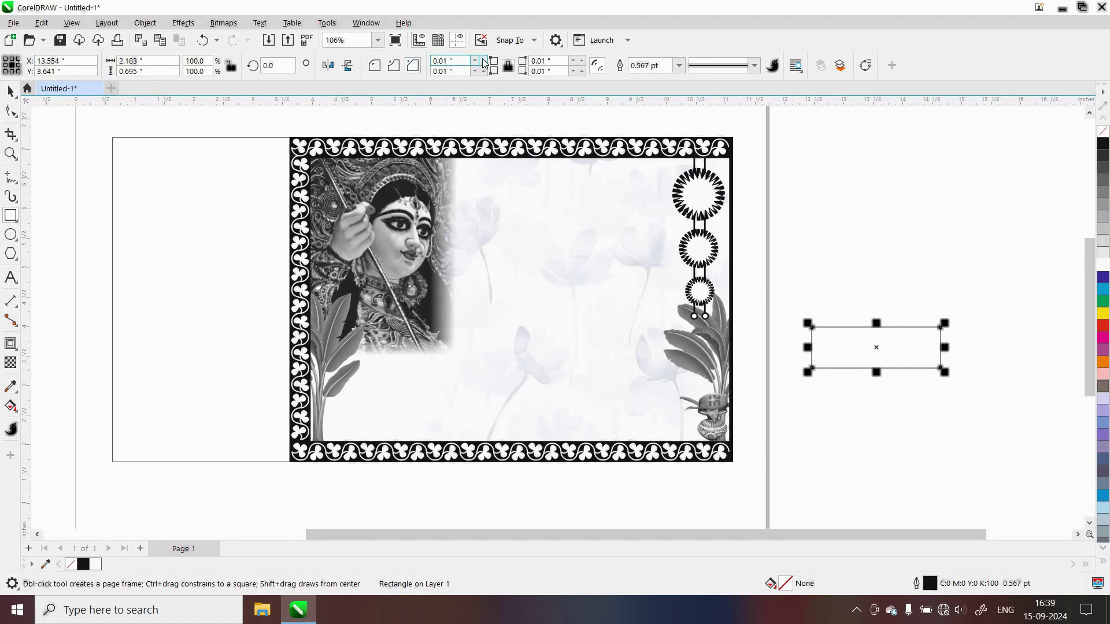
click(482, 59)
click(482, 59)
click(482, 59)
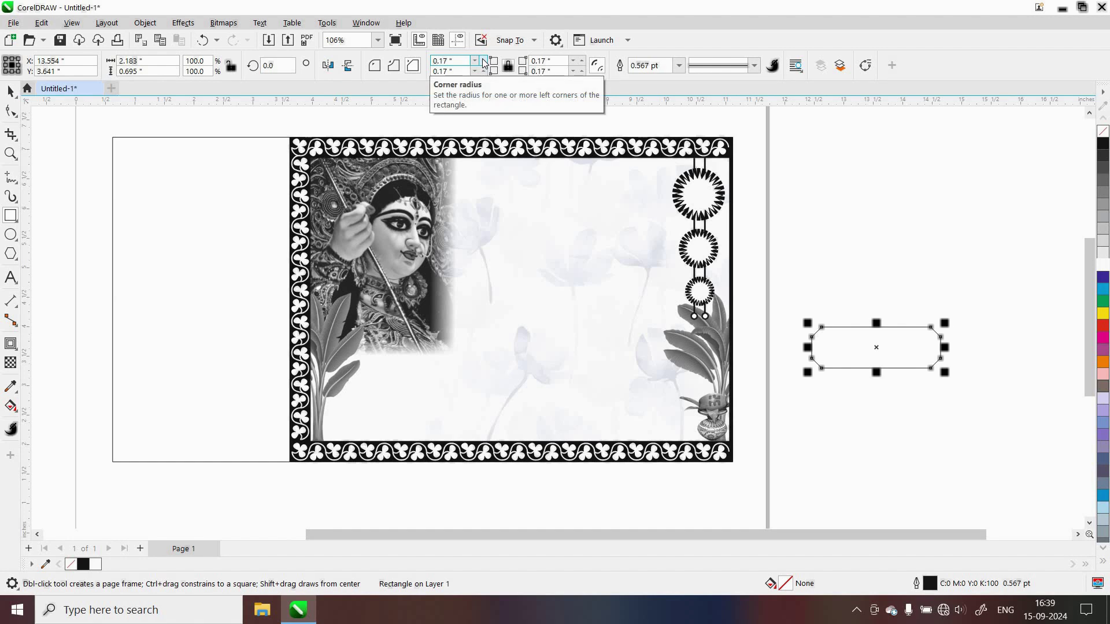
click(483, 60)
click(475, 61)
click(475, 61)
click(475, 71)
click(11, 91)
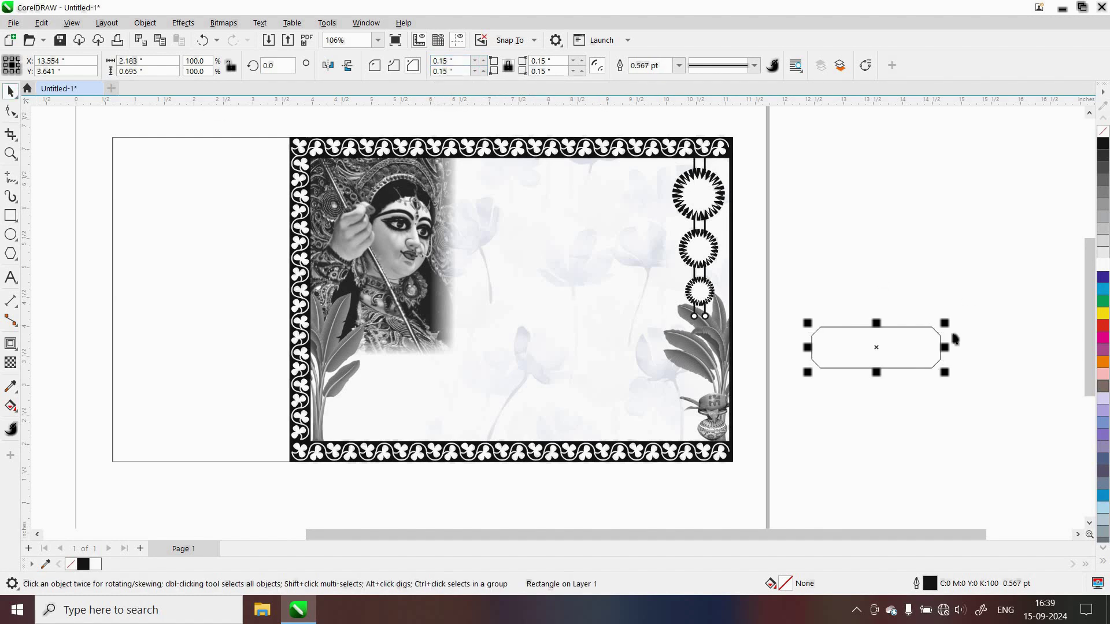
- Place the chamfered label beside the foot of the left banana plant, scaled to about 1.69 by 0.54 inches, just above the bottom border
drag(921, 345, 427, 418)
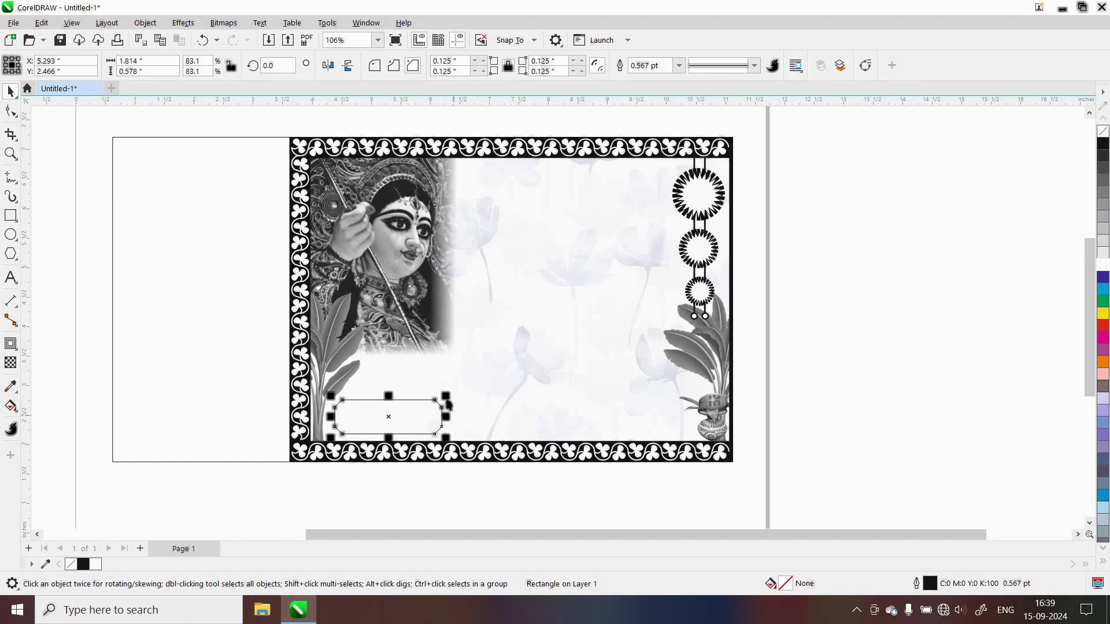
drag(446, 398, 439, 398)
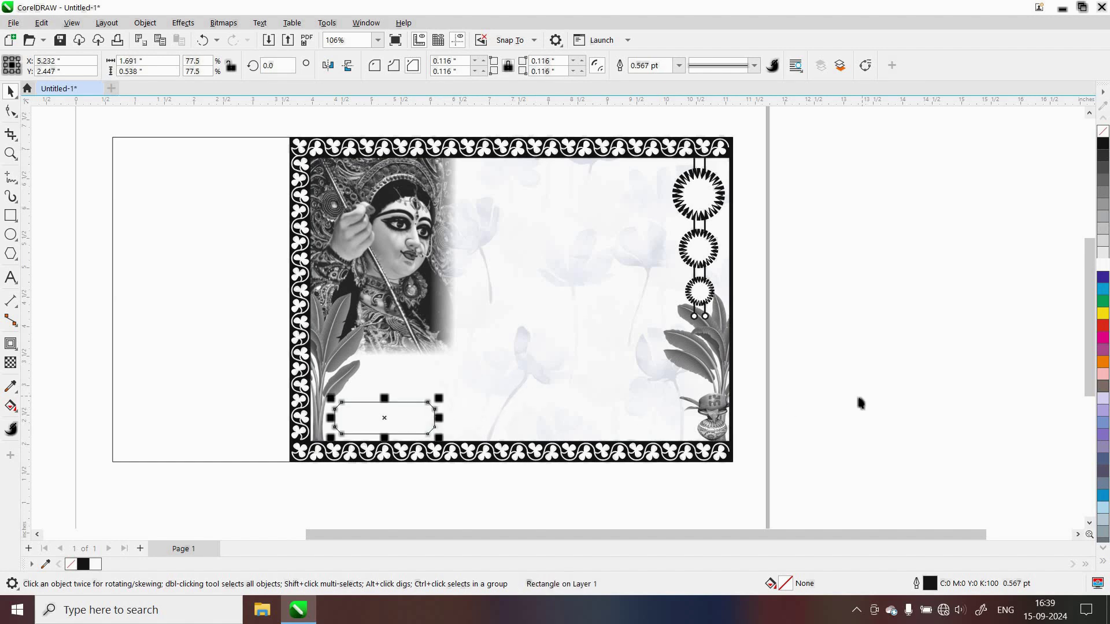
key(Down)
key(Left)
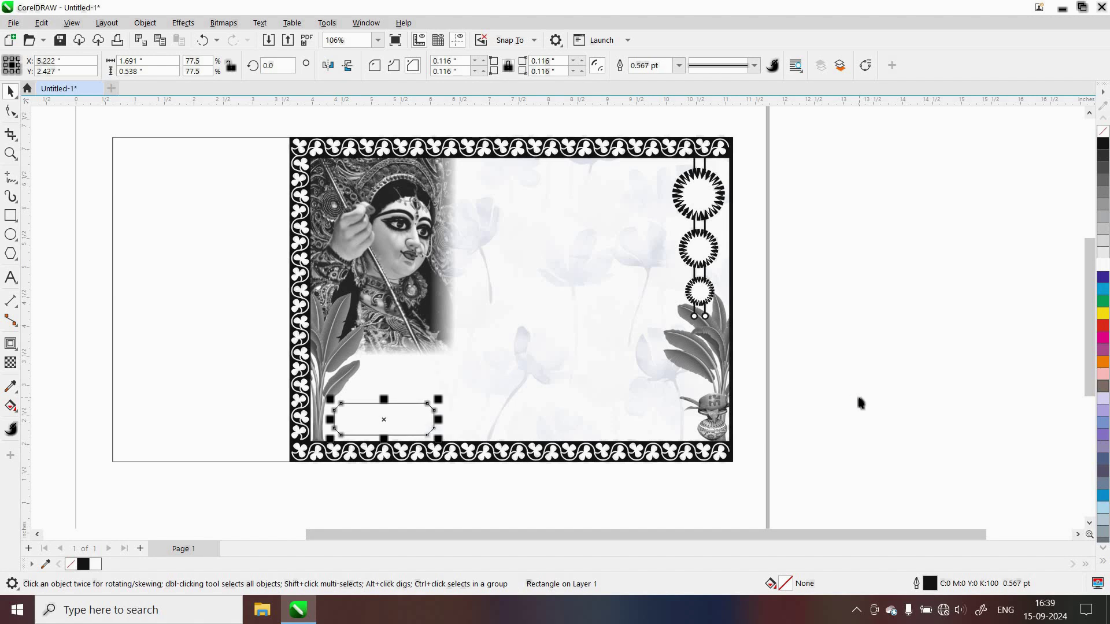
key(Down)
key(Down)
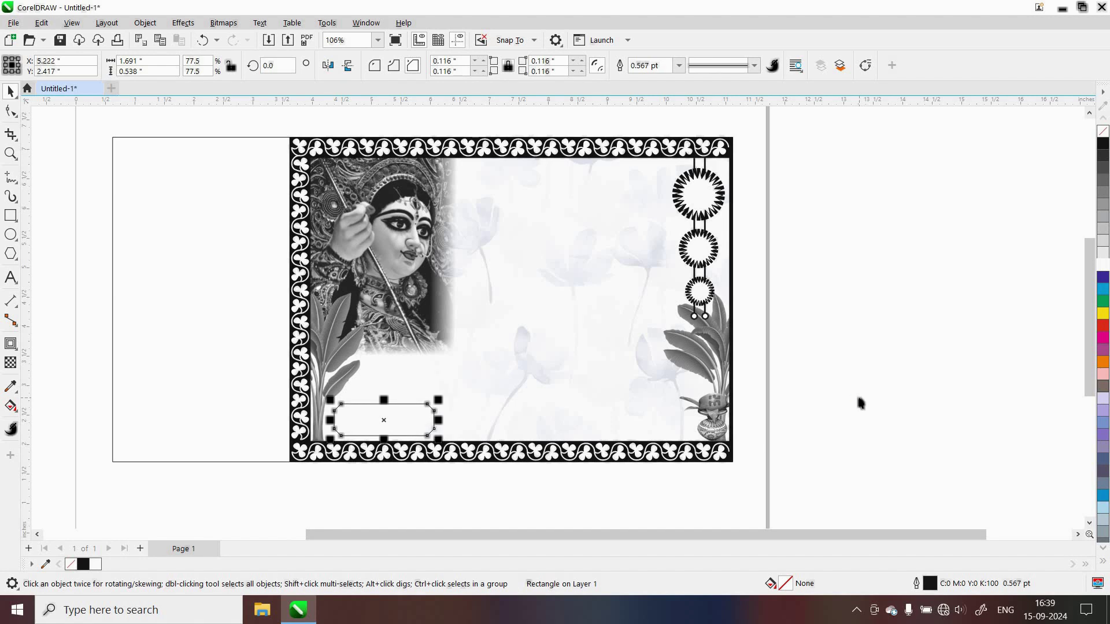
- Fill the label black and lay a white-filled copy over it, nudged about 0.04 inches up and left as a drop shadow
click(1103, 145)
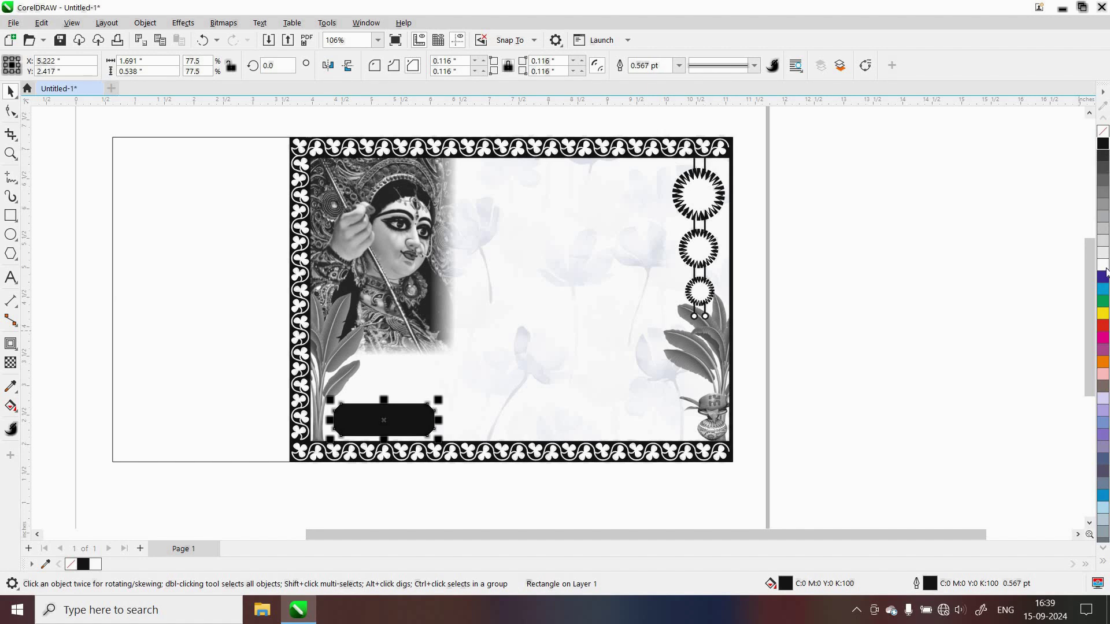
key(ctrl+z)
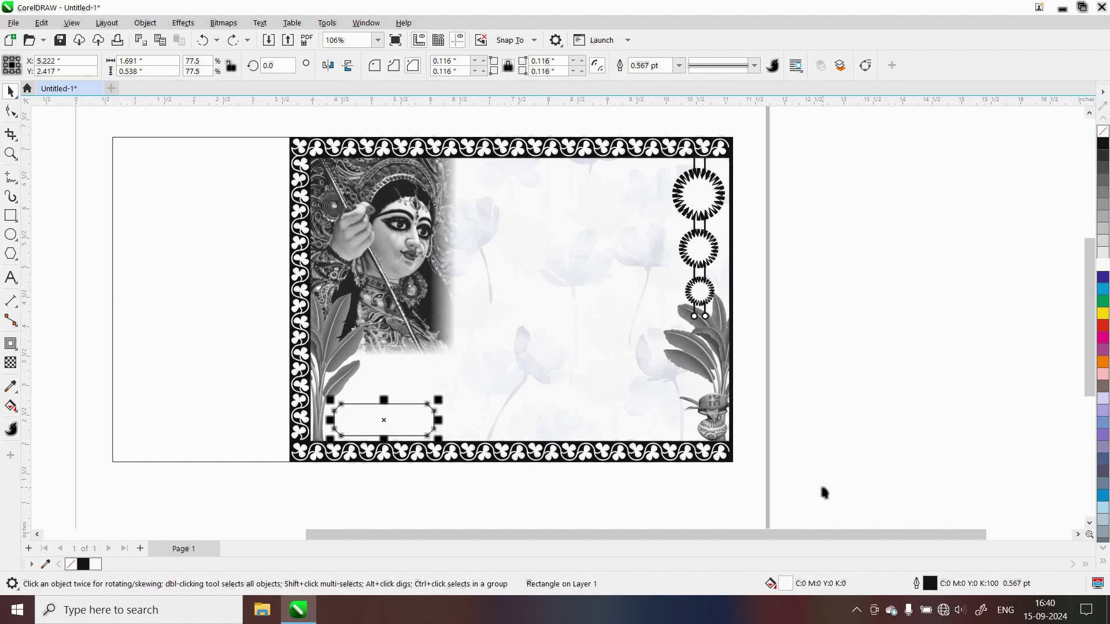
key(Up)
key(Up)
key(Up)
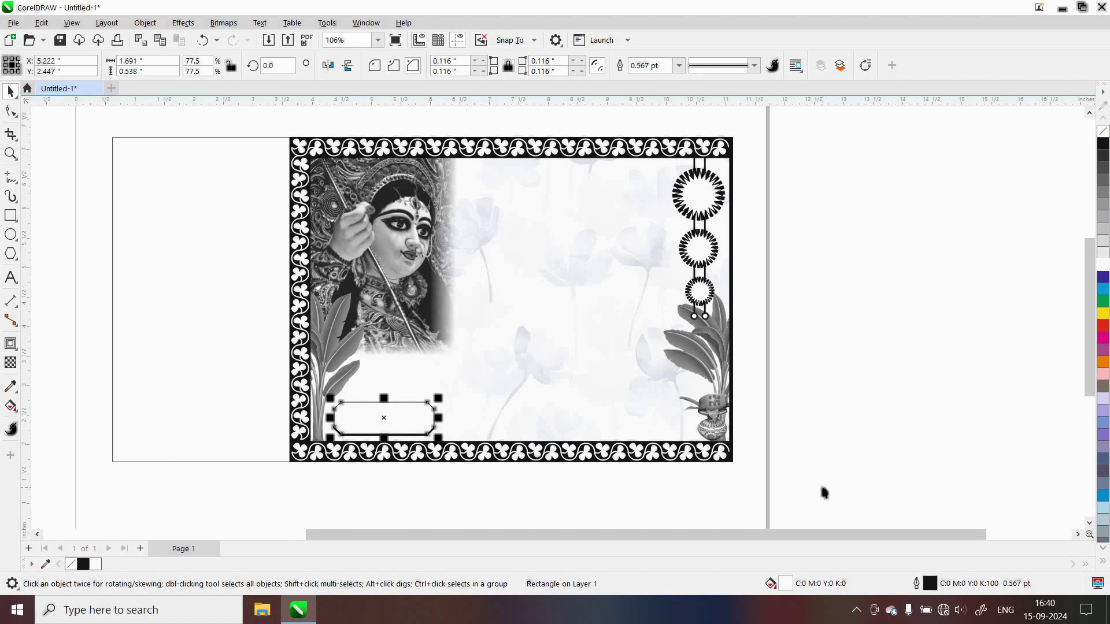
key(Up)
key(Left)
key(Left)
key(Left)
key(Left)
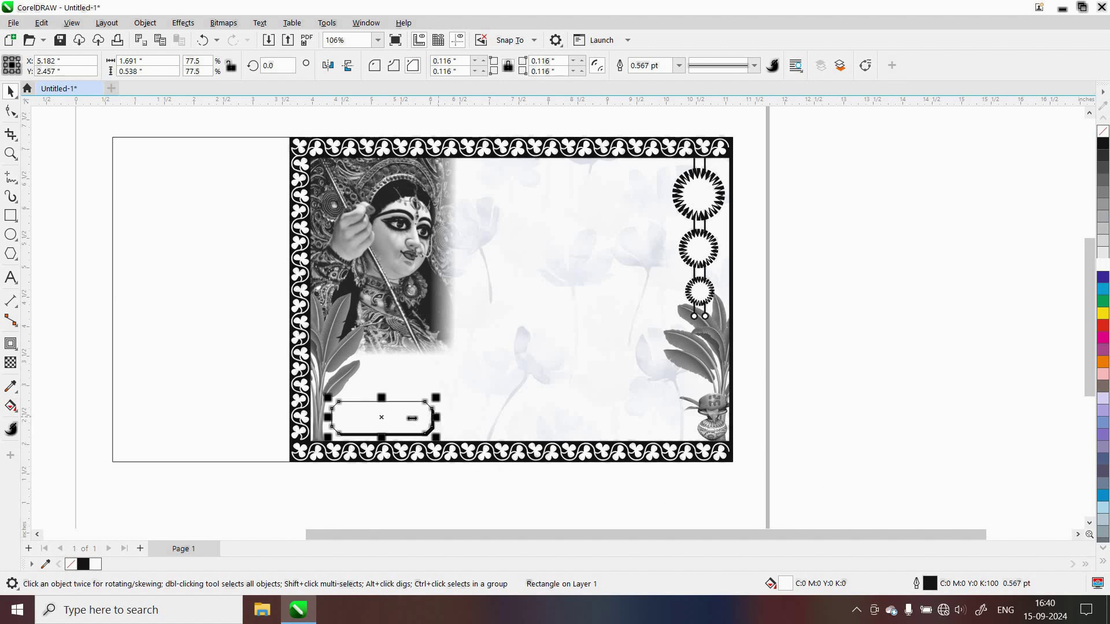
- Add a black-filled copy of the white label narrowed to about 0.57 inches wide at its left end
drag(412, 417, 371, 419)
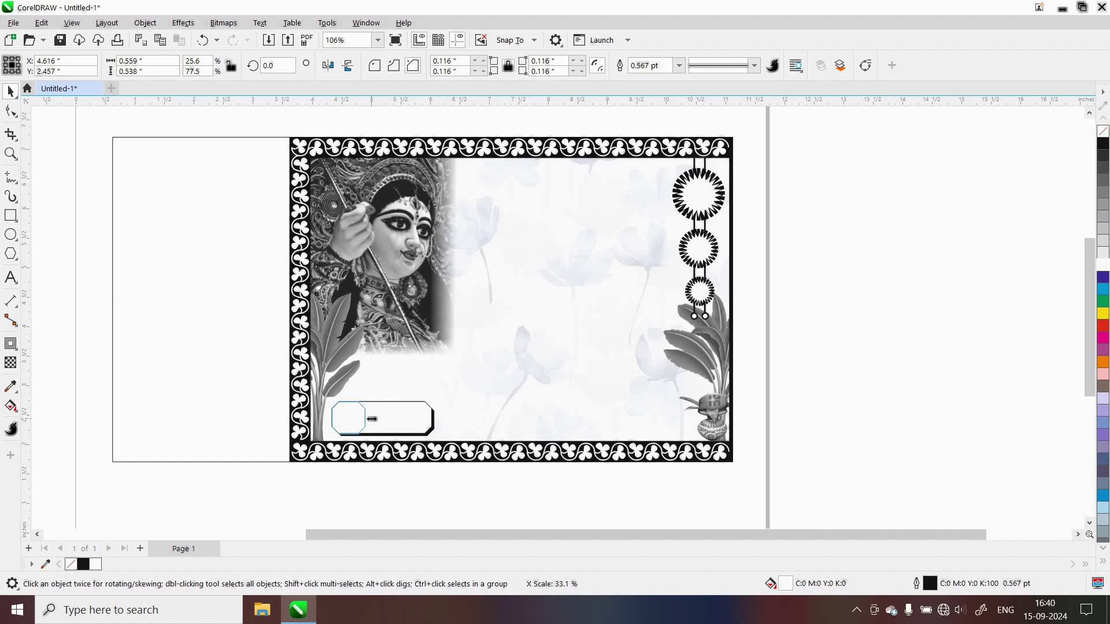
drag(372, 418, 373, 418)
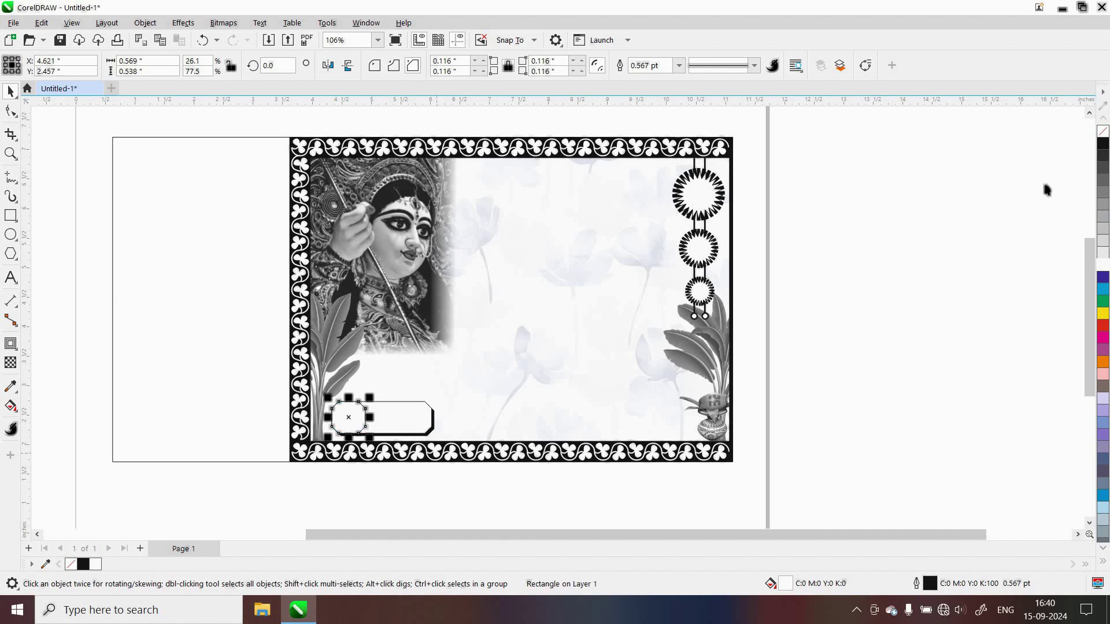
click(960, 323)
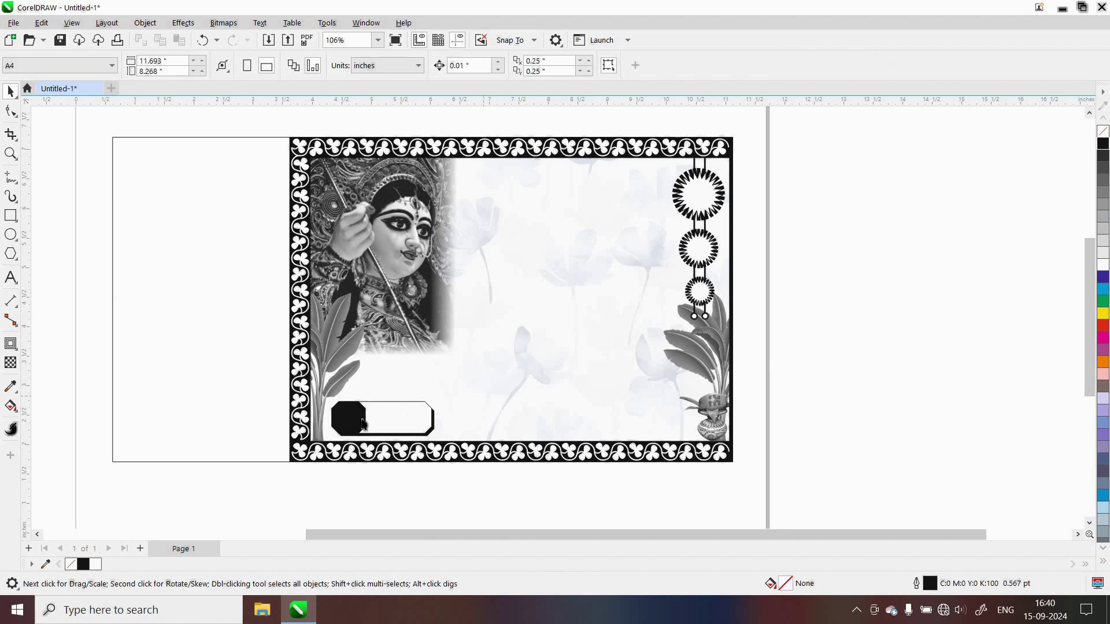